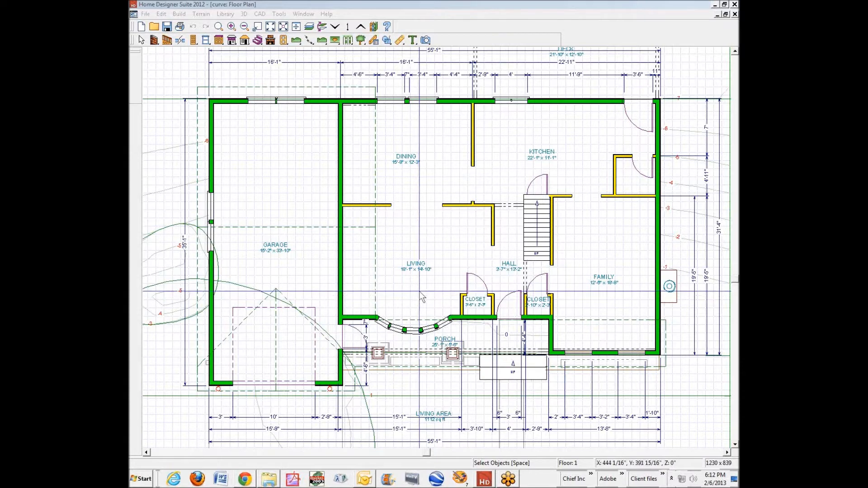
Check the structure elevations and heights in the room specifications of the Living room and the Hall
{"action": "double_click", "coordinate": [420, 302]}
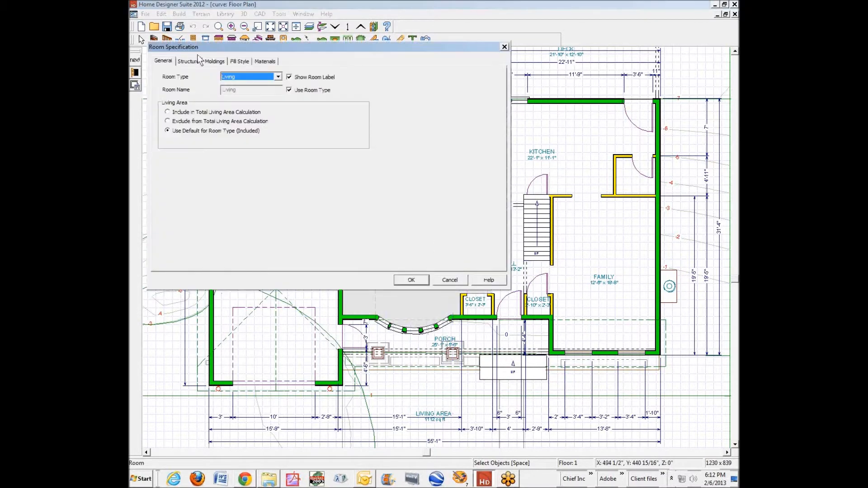
{"action": "left_click", "coordinate": [187, 62]}
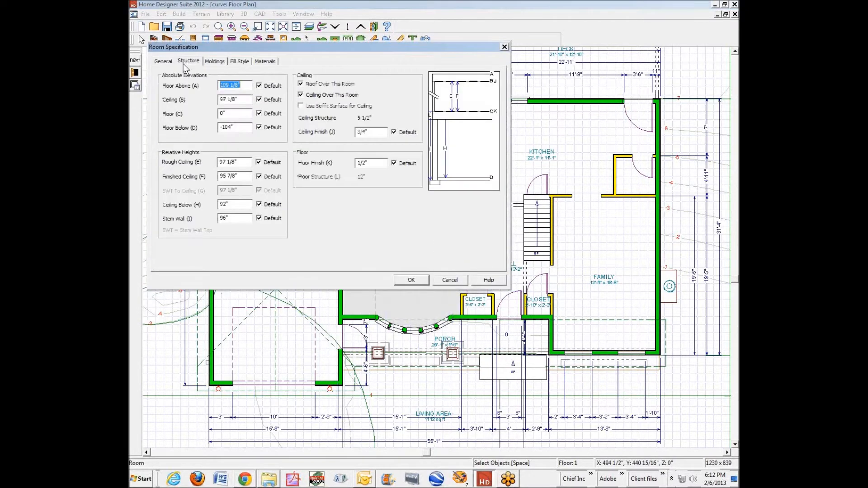
{"action": "left_click", "coordinate": [445, 281]}
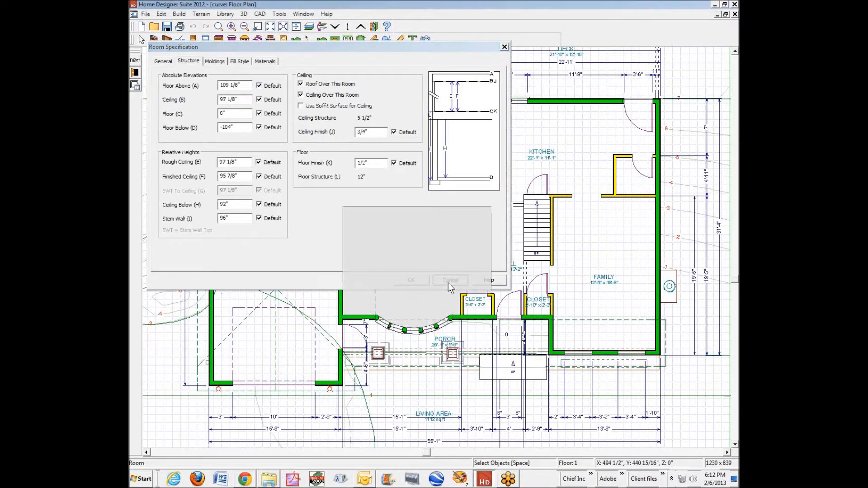
{"action": "double_click", "coordinate": [509, 243]}
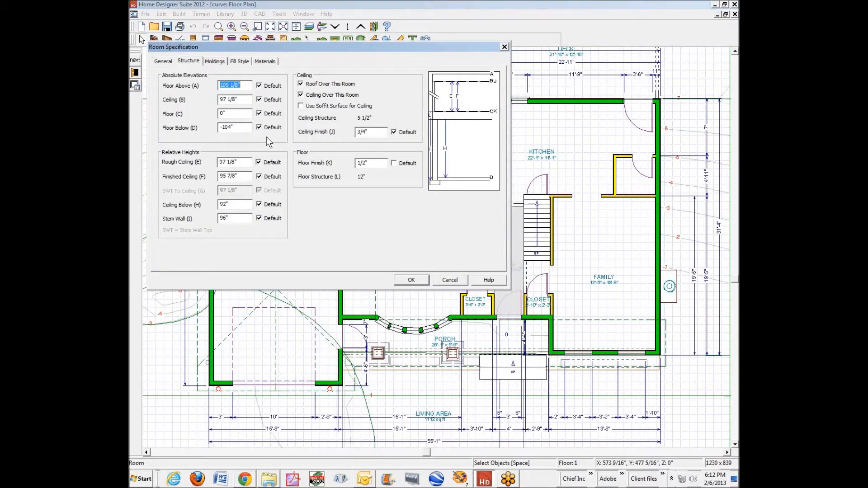
{"action": "left_click", "coordinate": [450, 280]}
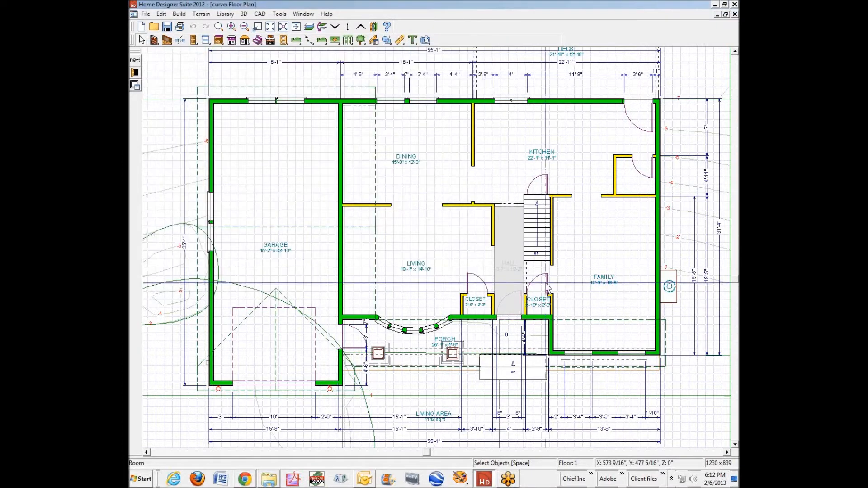
Check the structure elevations of the closet between the front door and the Family room
{"action": "left_click", "coordinate": [538, 317]}
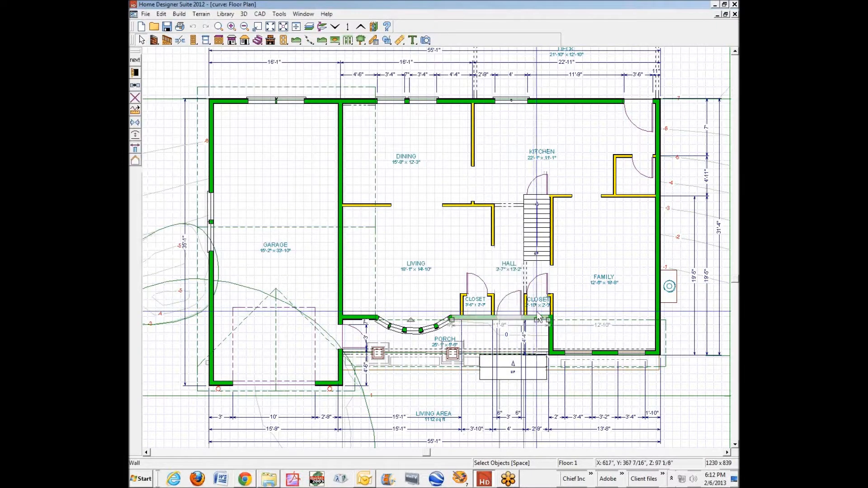
{"action": "left_click", "coordinate": [538, 311]}
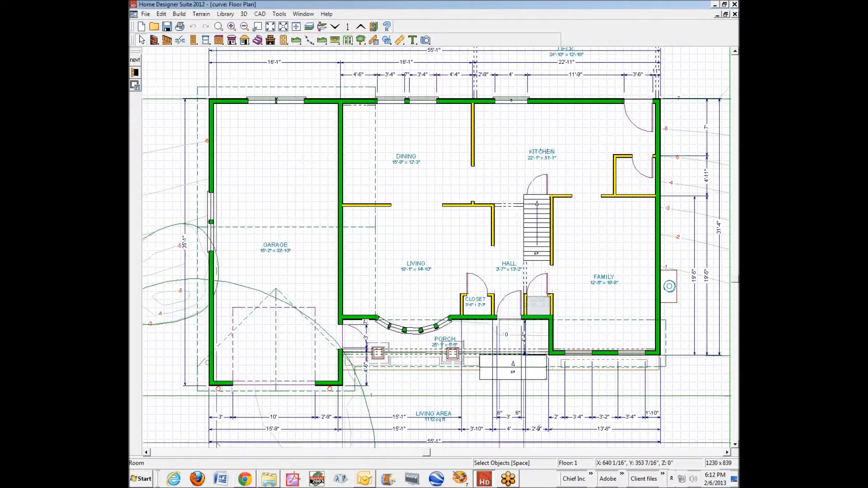
{"action": "left_click", "coordinate": [135, 72]}
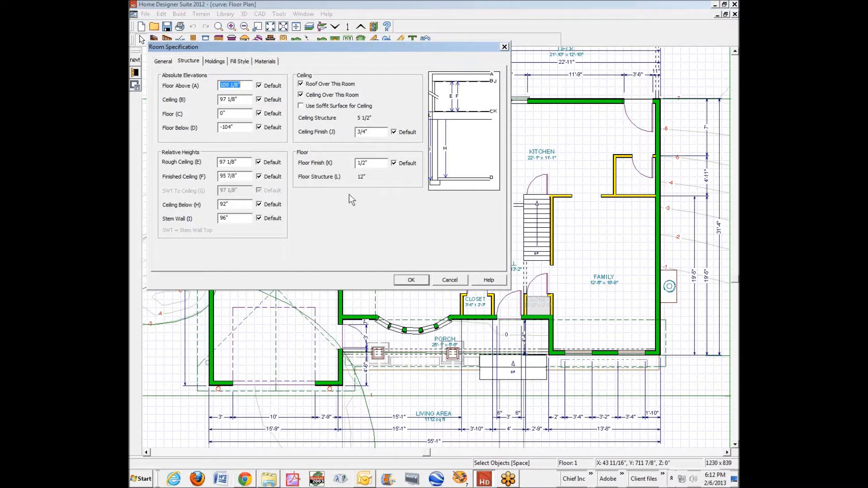
{"action": "left_click", "coordinate": [452, 281]}
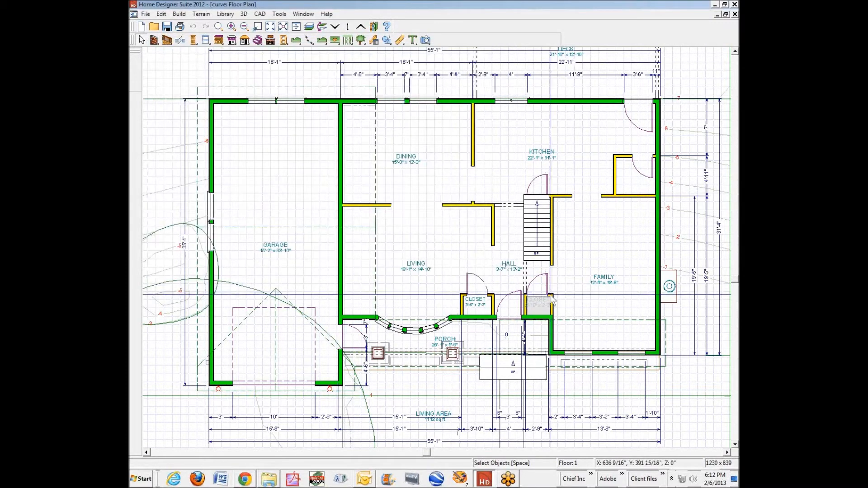
Check the porch's floor and ceiling elevations in its room specification without changing them
{"action": "left_click", "coordinate": [516, 334]}
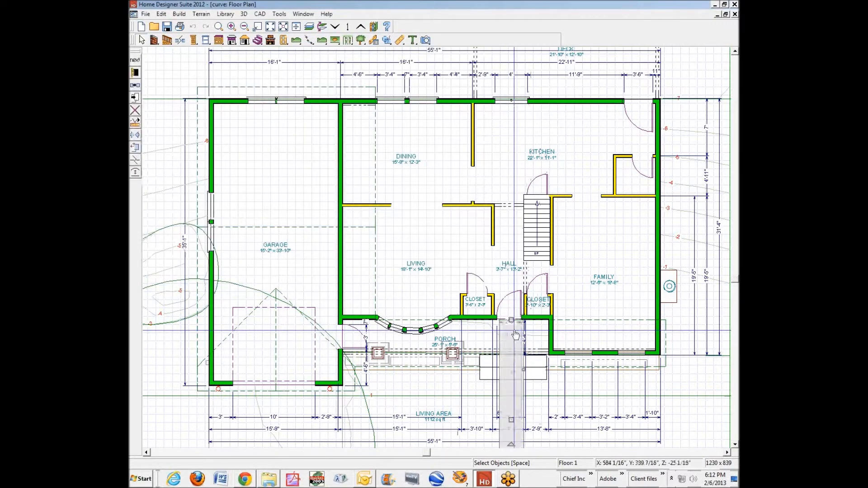
{"action": "left_click", "coordinate": [516, 334]}
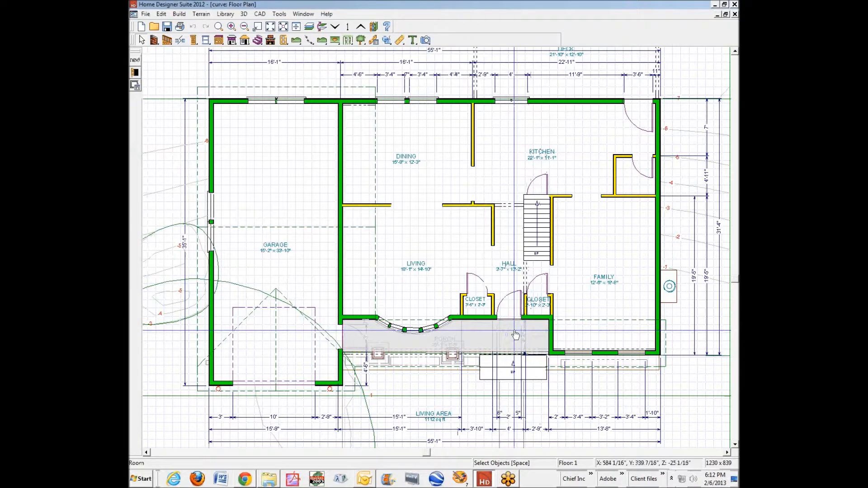
{"action": "left_click", "coordinate": [135, 84]}
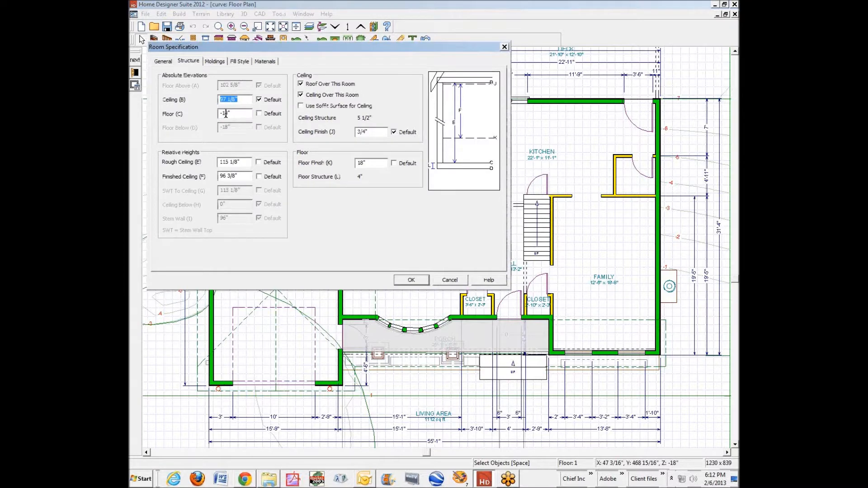
{"action": "left_click", "coordinate": [449, 280]}
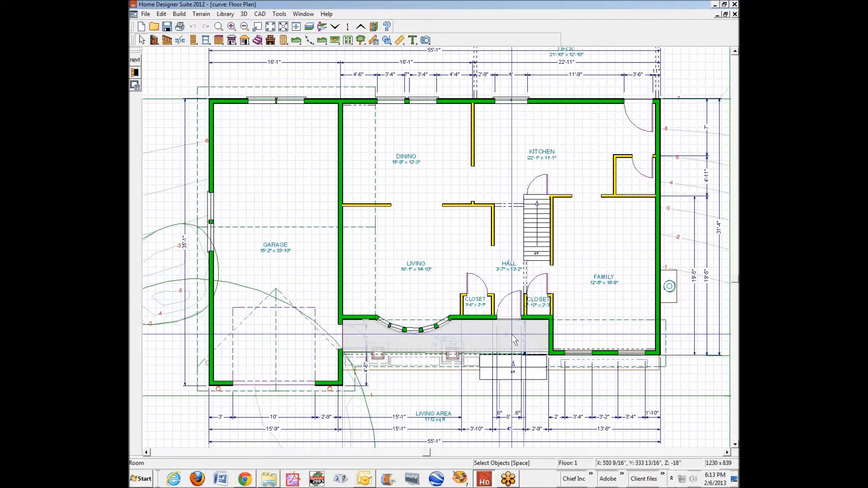
Check the garage's floor and stem wall elevations in its room specification without changing them
{"action": "left_click", "coordinate": [321, 284]}
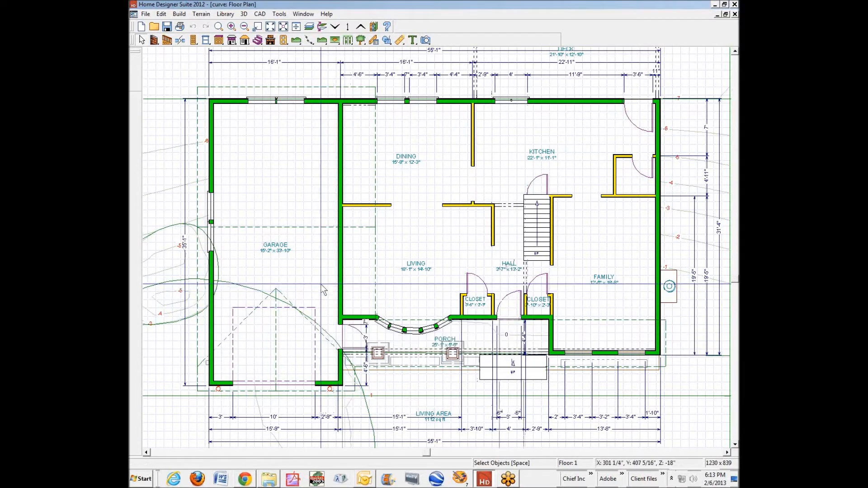
{"action": "double_click", "coordinate": [321, 284]}
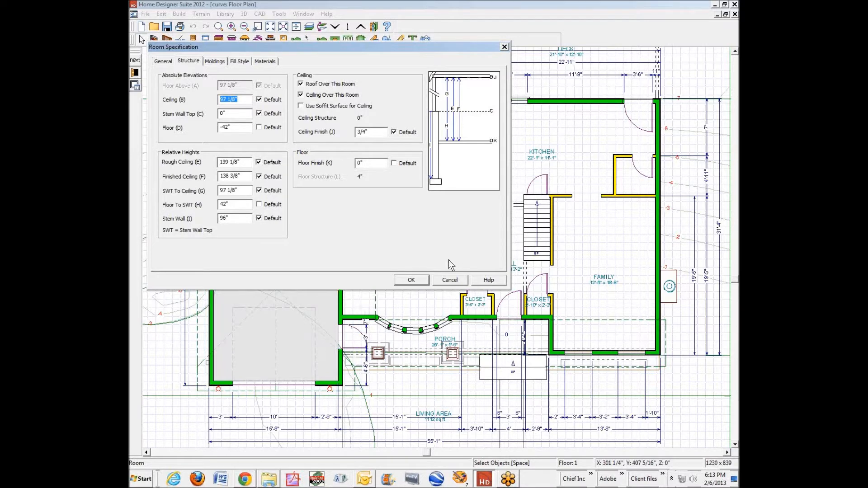
{"action": "left_click", "coordinate": [449, 280]}
{"action": "left_click", "coordinate": [234, 85]}
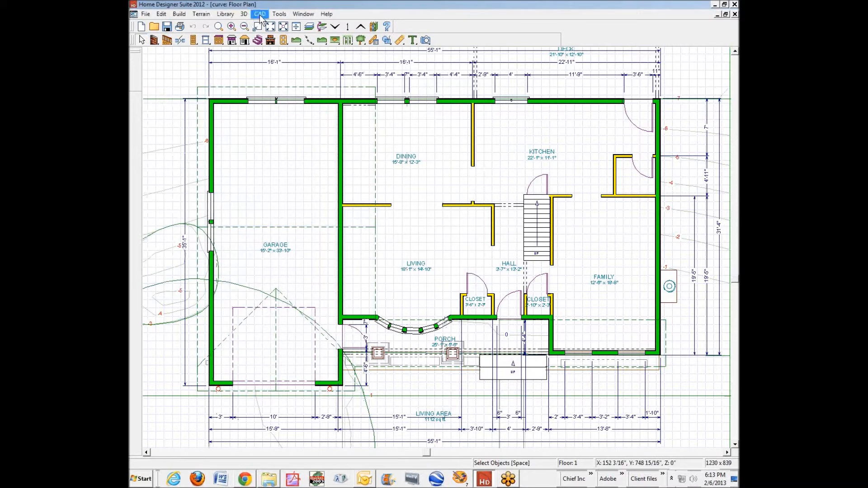
Examine the terrain perimeter's building pad elevation and clipping settings in its specification
{"action": "left_click", "coordinate": [201, 14]}
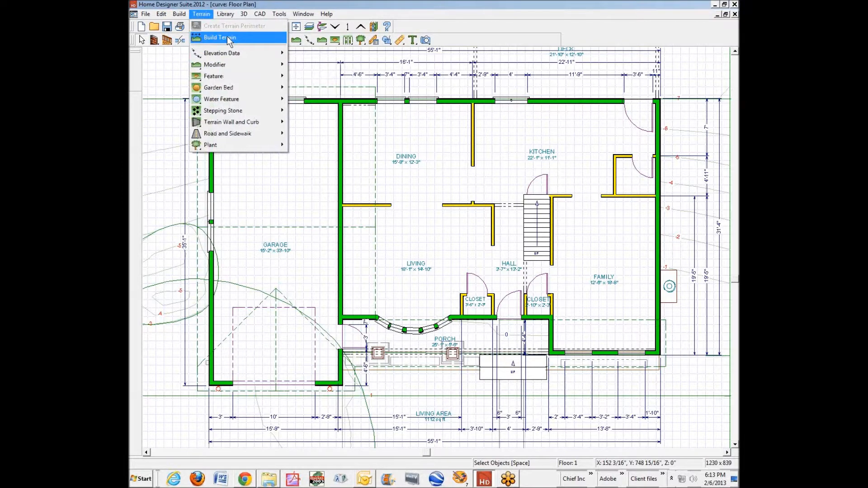
{"action": "left_click", "coordinate": [228, 39]}
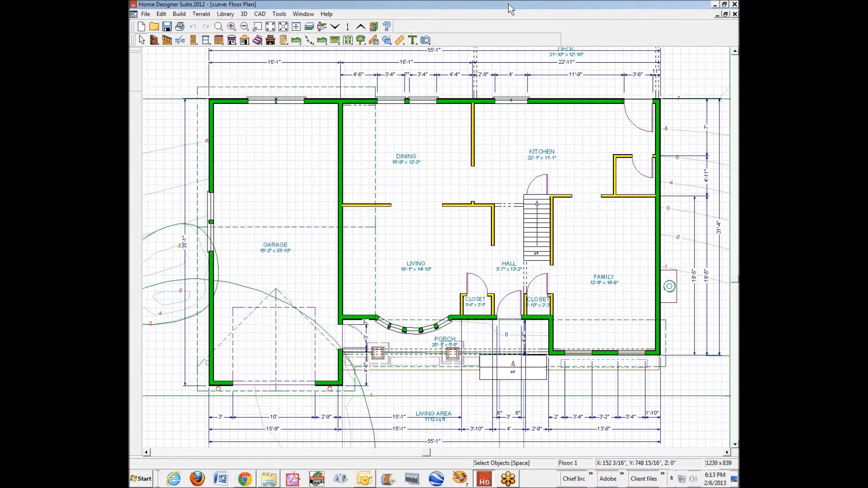
{"action": "scroll", "coordinate": [391, 243], "scroll_direction": "down", "scroll_amount": 3}
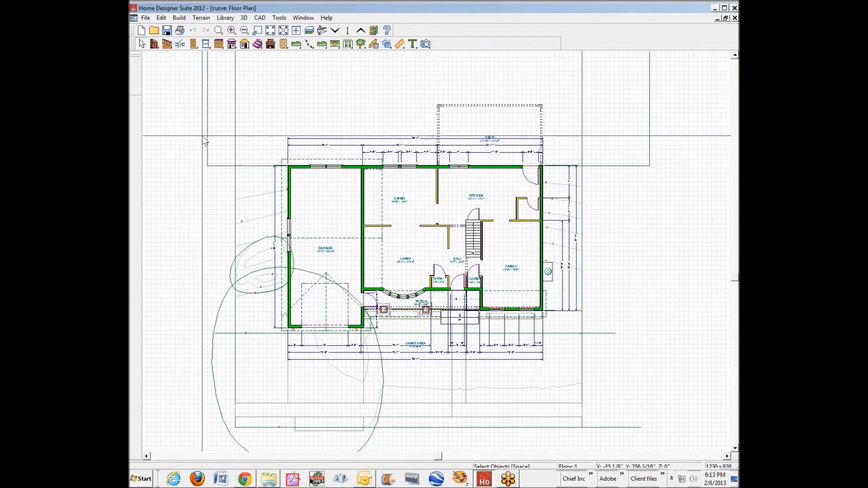
{"action": "left_click", "coordinate": [236, 186]}
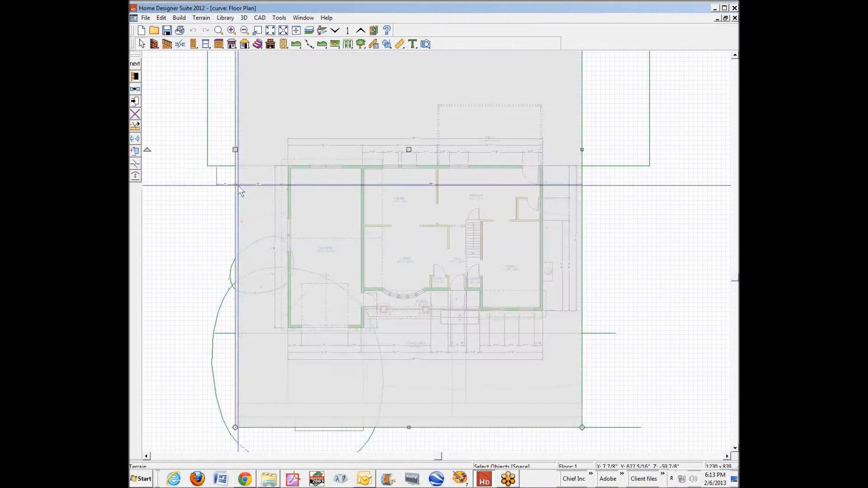
{"action": "left_click", "coordinate": [136, 78]}
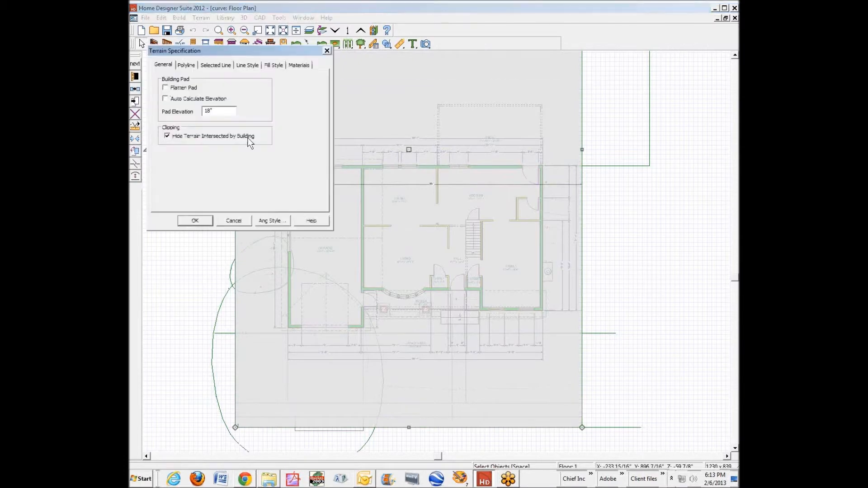
{"action": "double_click", "coordinate": [208, 111]}
{"action": "left_click", "coordinate": [236, 221]}
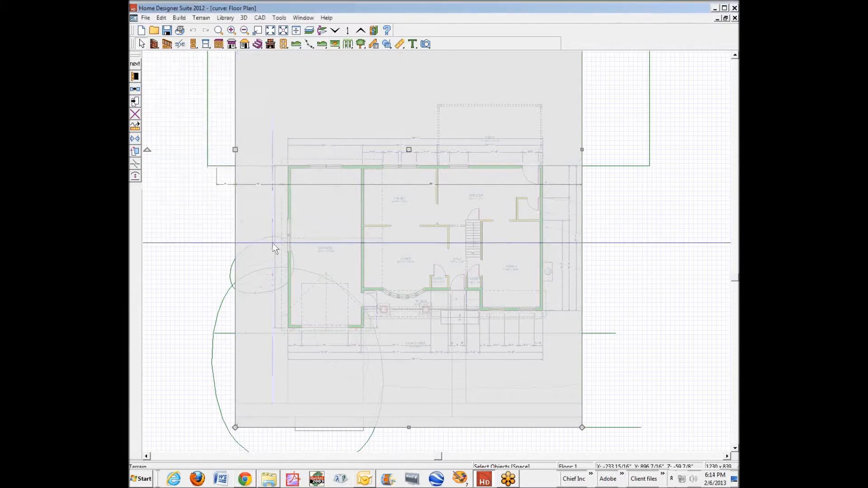
Create a Perspective Full Overview camera view of the house and have the missing-graphic choice remembered for the session
{"action": "scroll", "coordinate": [361, 303], "scroll_direction": "up", "scroll_amount": 2}
{"action": "scroll", "coordinate": [360, 303], "scroll_direction": "up", "scroll_amount": 1}
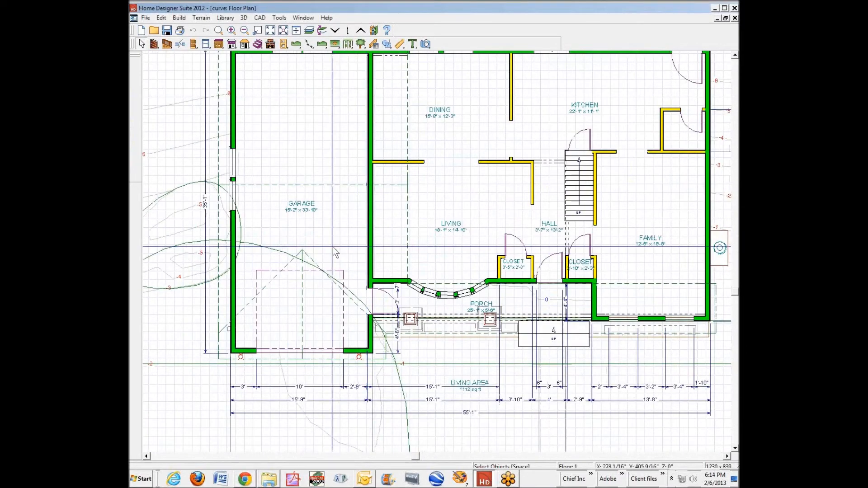
{"action": "scroll", "coordinate": [489, 320], "scroll_direction": "up", "scroll_amount": 2}
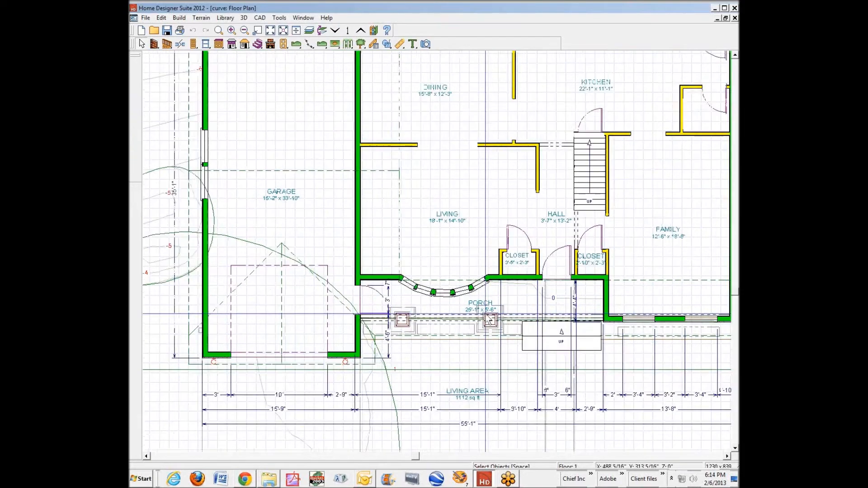
{"action": "left_click", "coordinate": [539, 305]}
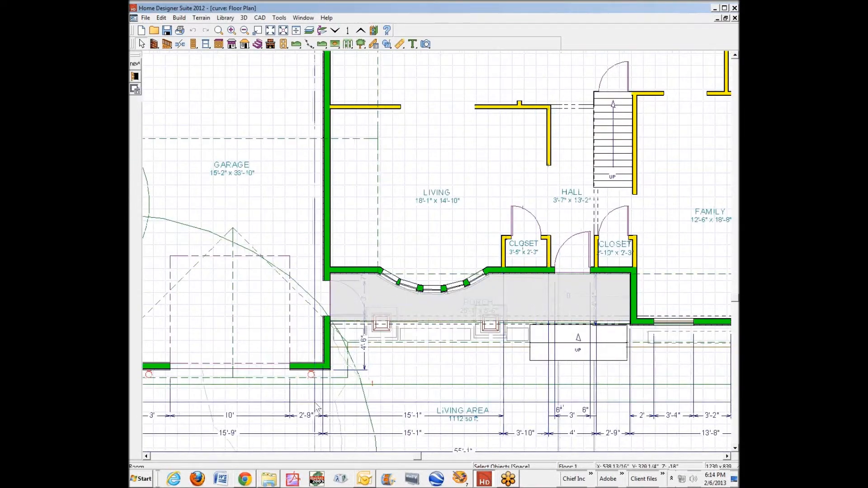
{"action": "left_click", "coordinate": [268, 34]}
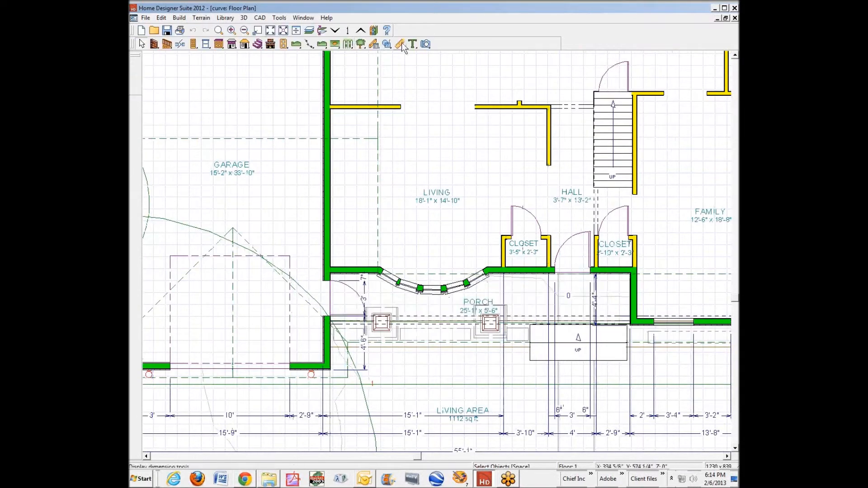
{"action": "left_click", "coordinate": [425, 43]}
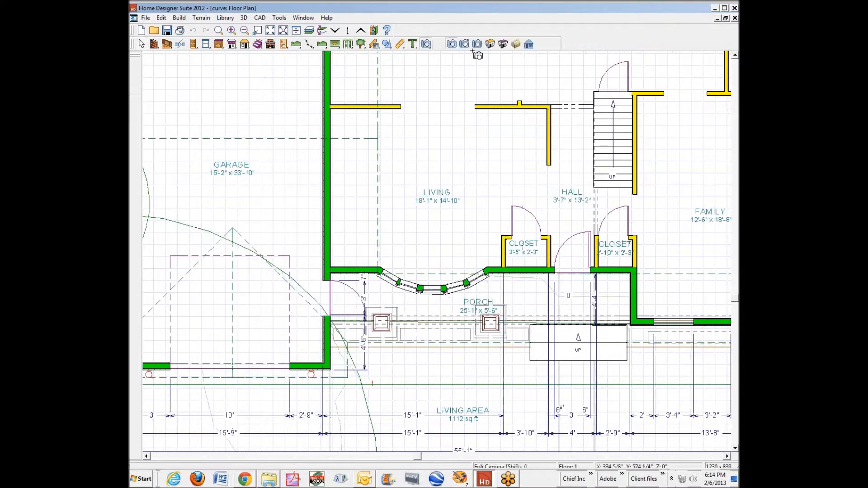
{"action": "left_click", "coordinate": [508, 48]}
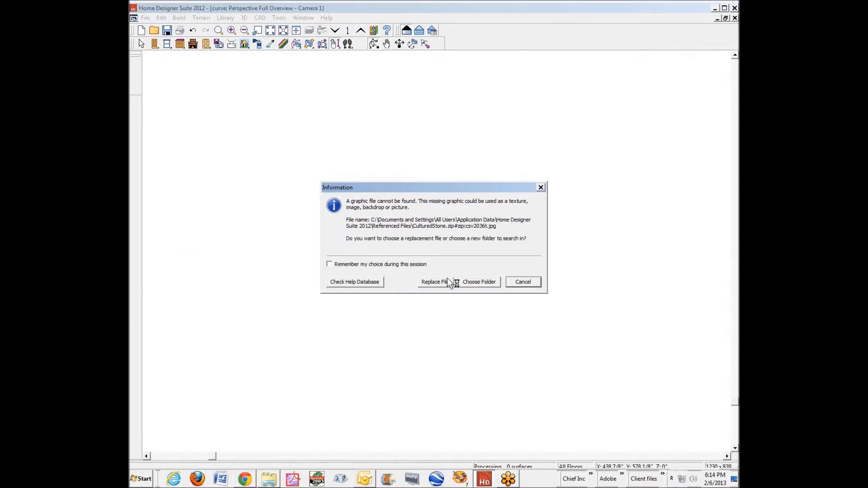
{"action": "left_click", "coordinate": [341, 266]}
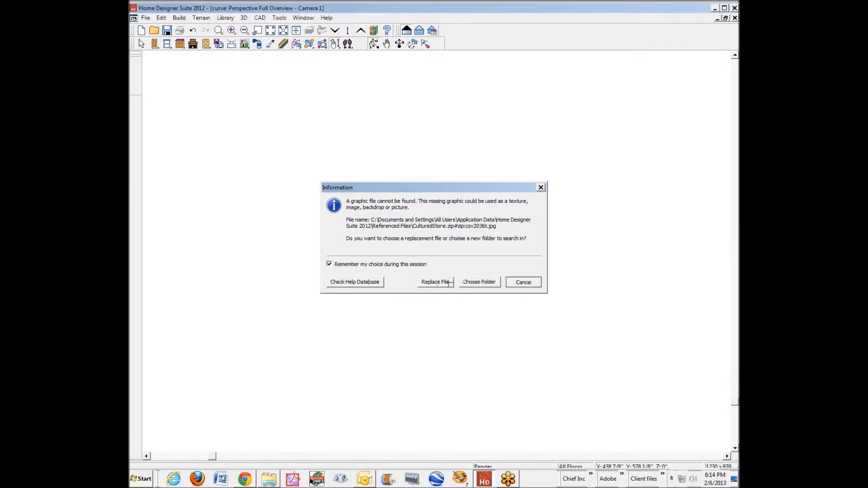
Open the front porch's room specification from the 3D view to examine its structure elevations
{"action": "left_click_drag", "start_coordinate": [368, 290], "coordinate": [381, 257]}
{"action": "scroll", "coordinate": [384, 228], "scroll_direction": "up", "scroll_amount": 10}
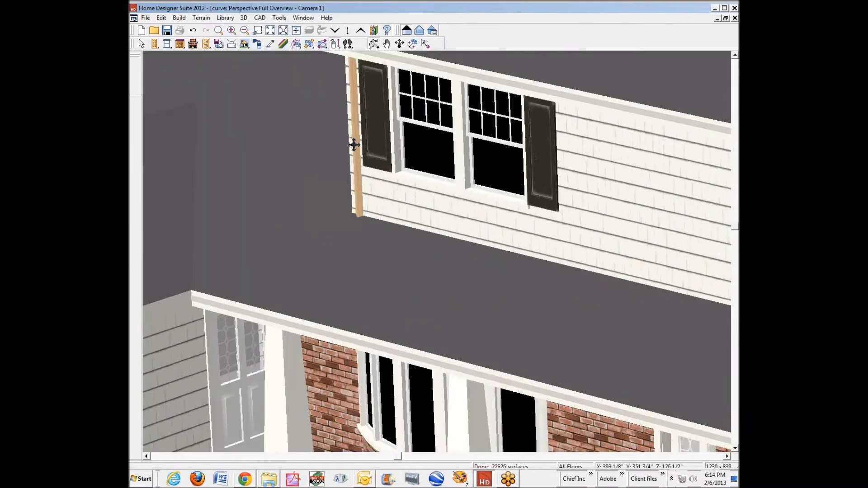
{"action": "left_click_drag", "start_coordinate": [363, 278], "coordinate": [373, 252]}
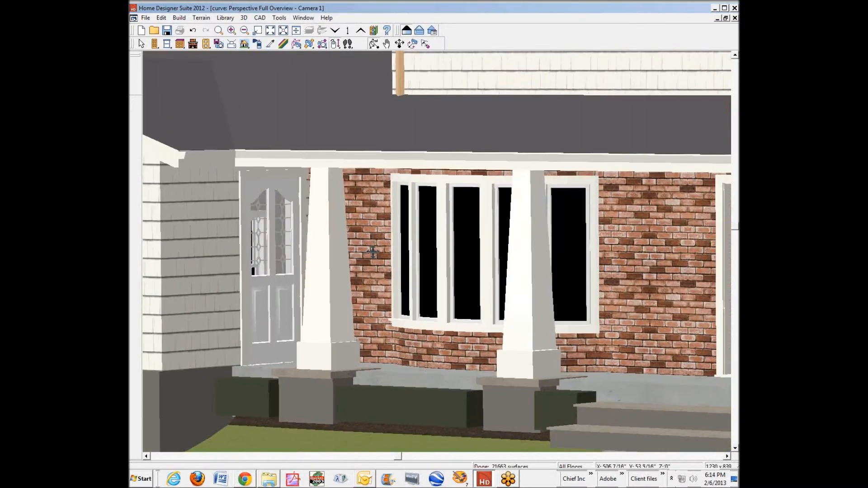
{"action": "scroll", "coordinate": [347, 322], "scroll_direction": "down", "scroll_amount": 2}
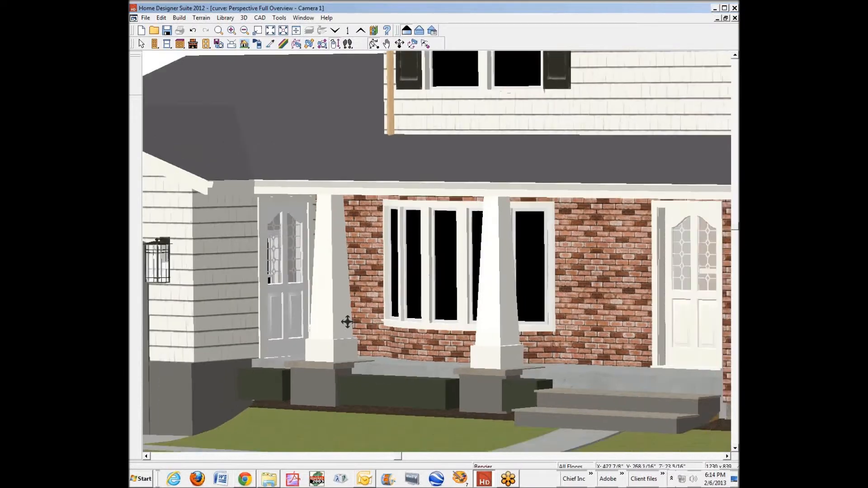
{"action": "scroll", "coordinate": [347, 322], "scroll_direction": "down", "scroll_amount": 1}
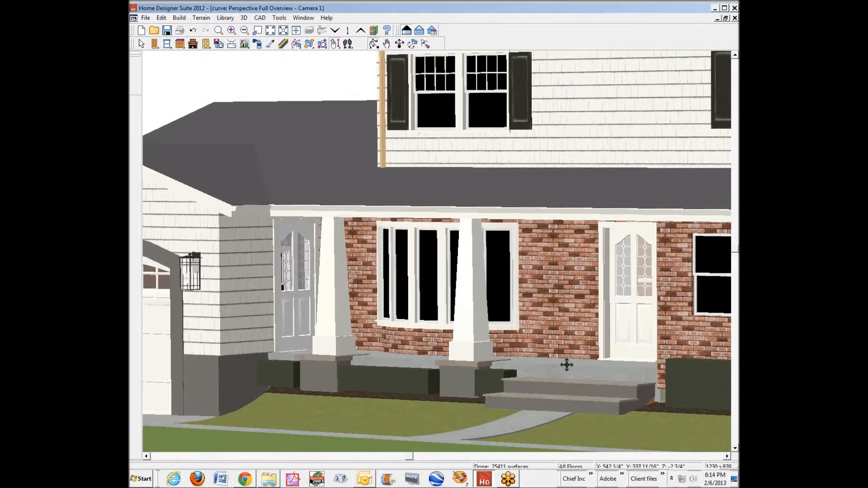
{"action": "right_click", "coordinate": [554, 353]}
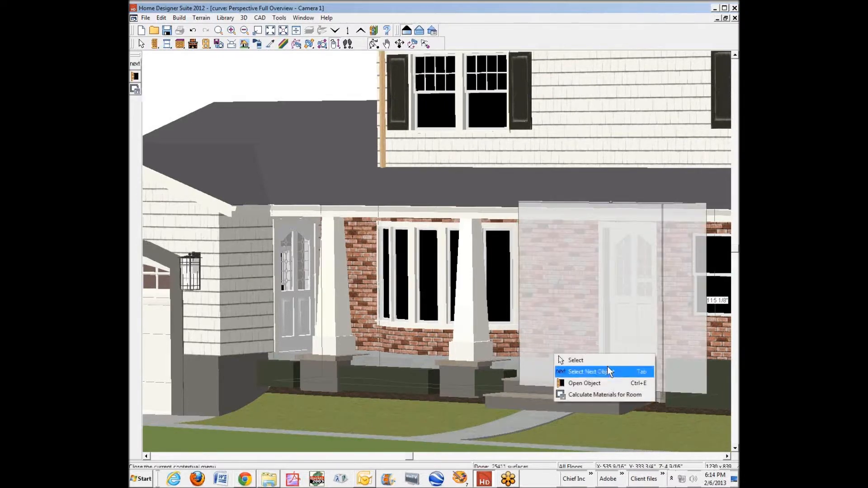
{"action": "left_click", "coordinate": [596, 383]}
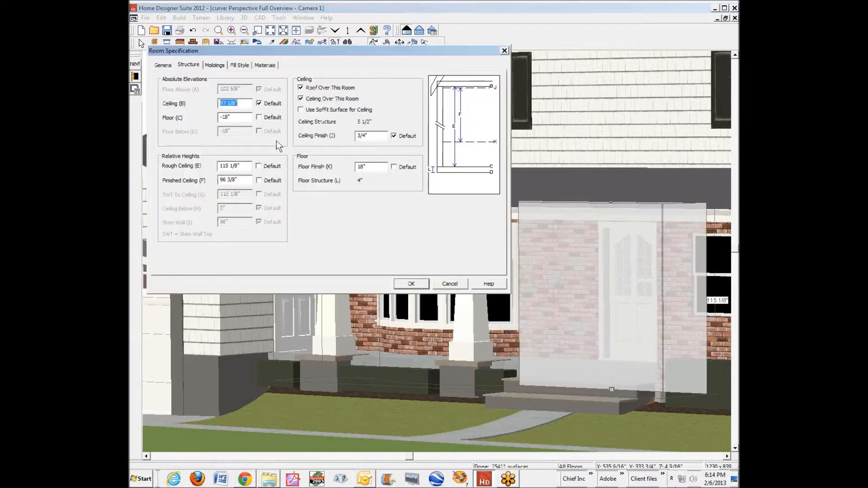
Set the front porch's floor finish thickness to 1/16" in its room structure settings
{"action": "left_click", "coordinate": [163, 65]}
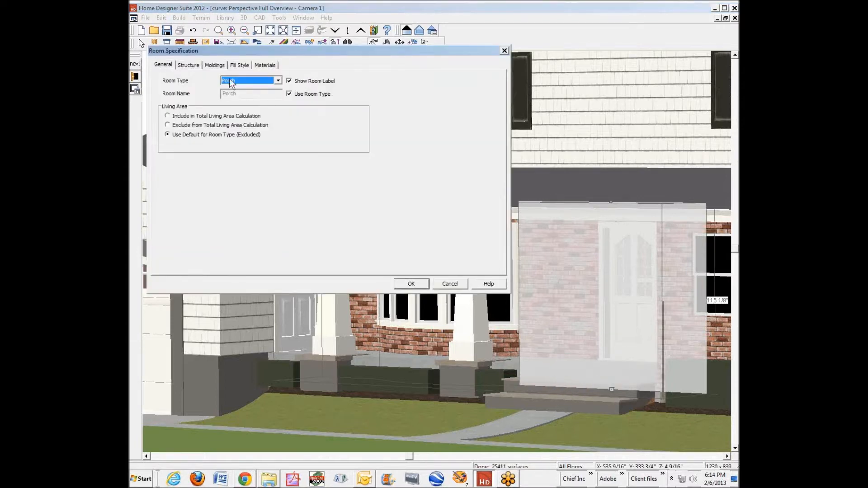
{"action": "left_click", "coordinate": [187, 66]}
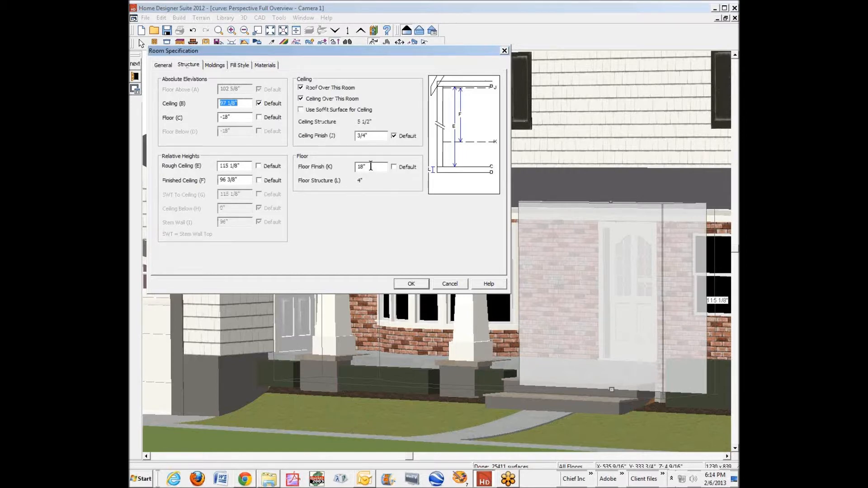
{"action": "double_click", "coordinate": [357, 166]}
{"action": "type", "text": "01.6"}
{"action": "left_click_drag", "start_coordinate": [361, 167], "coordinate": [314, 171]}
{"action": "key", "text": "BackSpace"}
{"action": "type", "text": "1"}
Check the porch's floor covering material and general room settings
{"action": "left_click", "coordinate": [267, 65]}
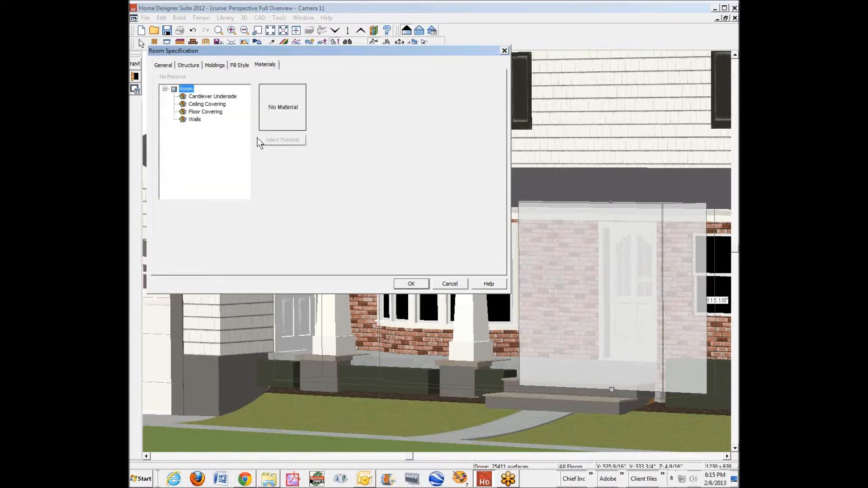
{"action": "left_click", "coordinate": [205, 112]}
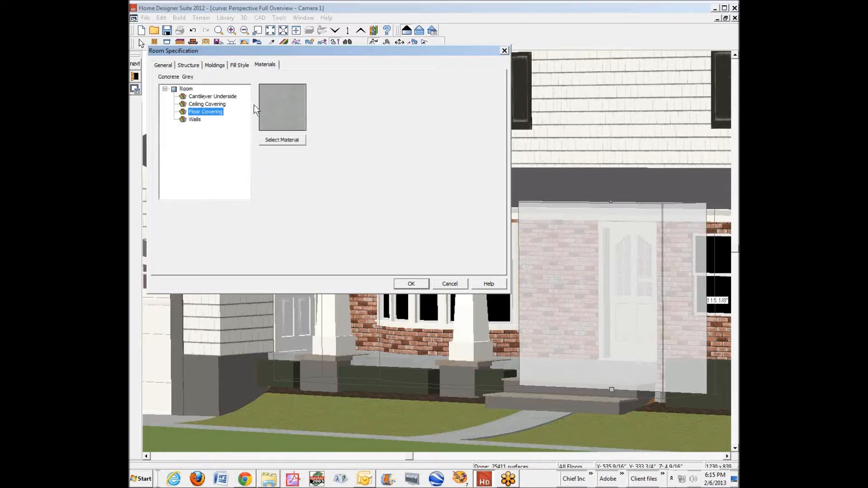
{"action": "left_click", "coordinate": [163, 65]}
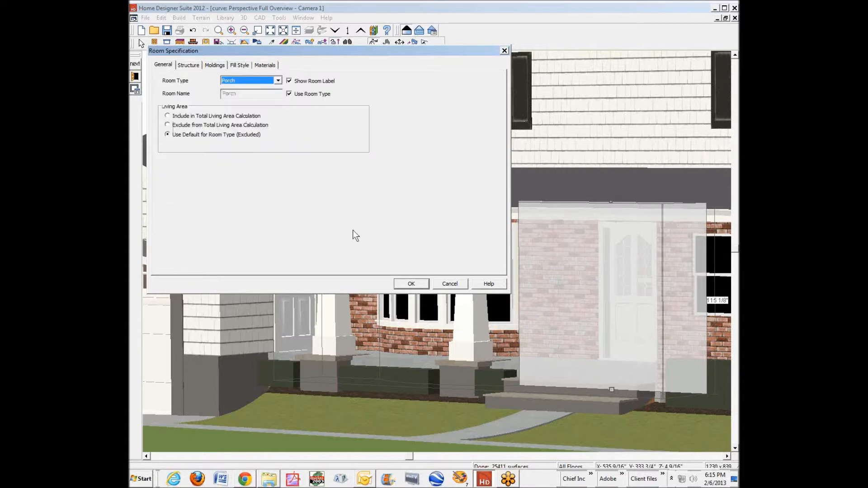
Set the porch's floor elevation to -3" and apply the room changes to the 3D model
{"action": "left_click", "coordinate": [188, 65]}
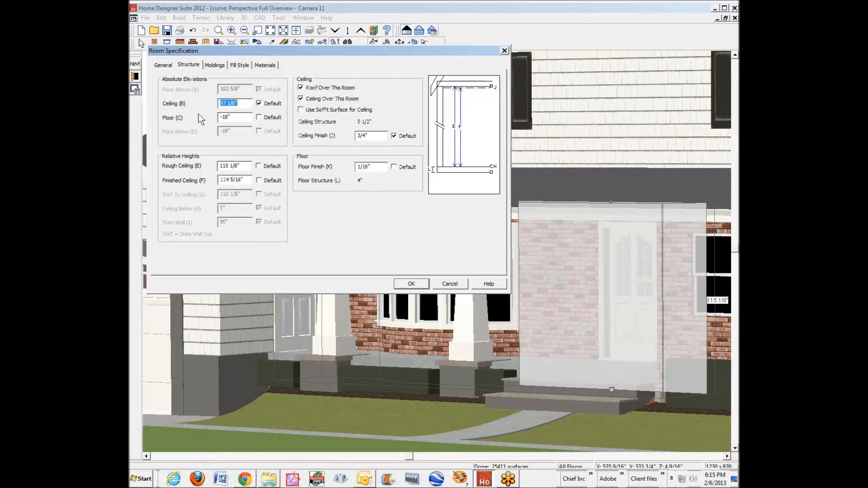
{"action": "left_click", "coordinate": [244, 119]}
{"action": "type", "text": "-3"}
{"action": "left_click", "coordinate": [411, 283]}
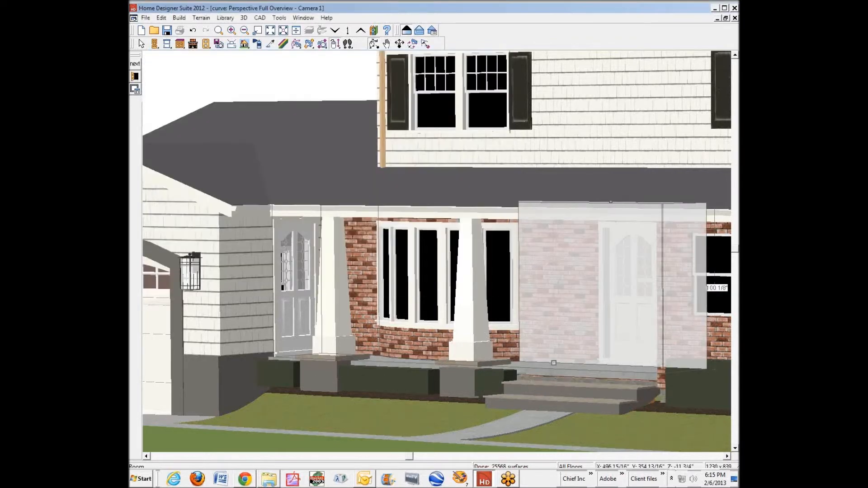
{"action": "key", "text": "Escape"}
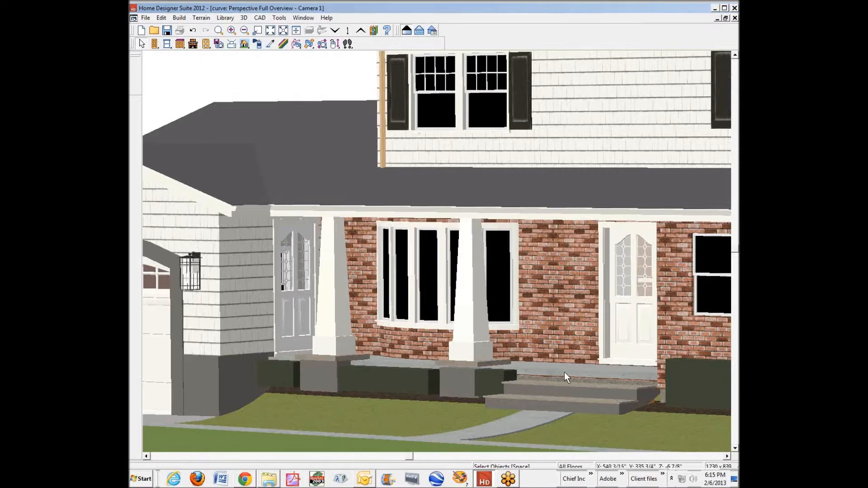
Reopen the porch's room specification from the 3D view and recheck its floor elevation and finished ceiling height
{"action": "scroll", "coordinate": [577, 375], "scroll_direction": "down", "scroll_amount": 5}
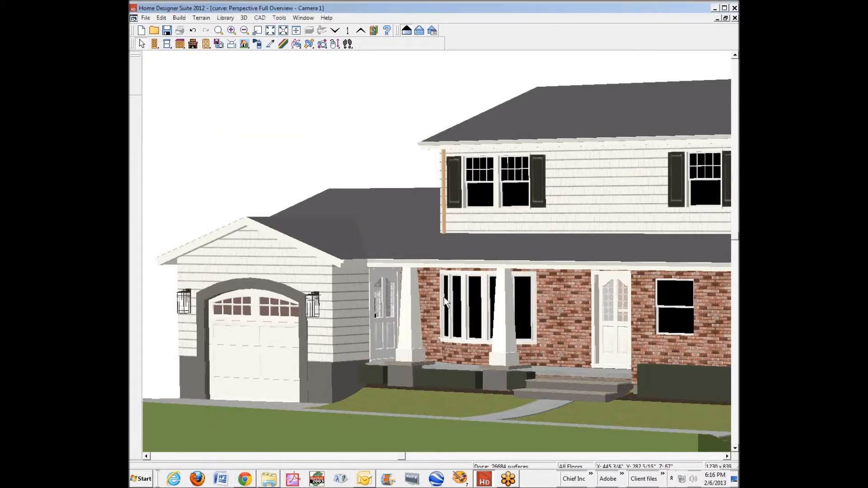
{"action": "right_click", "coordinate": [565, 367]}
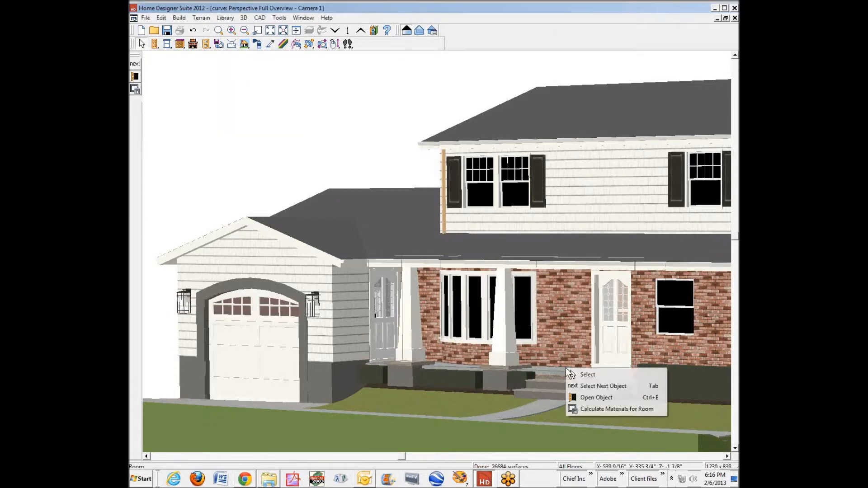
{"action": "left_click", "coordinate": [593, 397]}
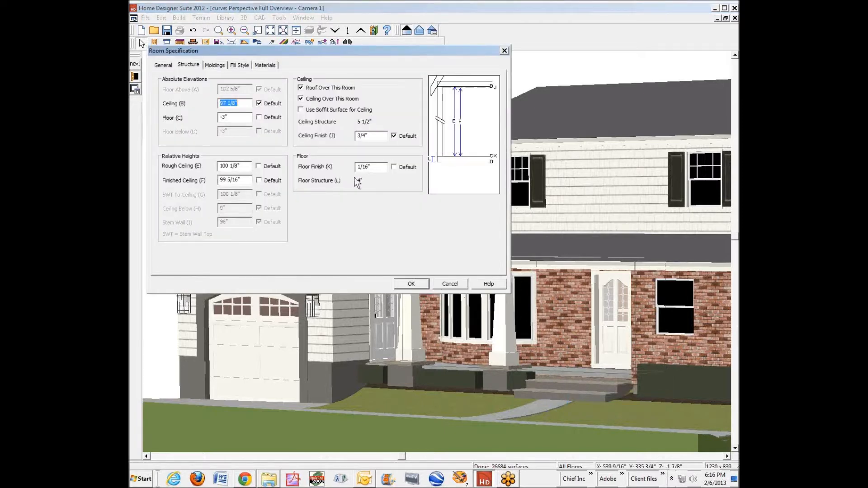
{"action": "left_click", "coordinate": [243, 184]}
{"action": "left_click", "coordinate": [235, 116]}
{"action": "left_click", "coordinate": [412, 286]}
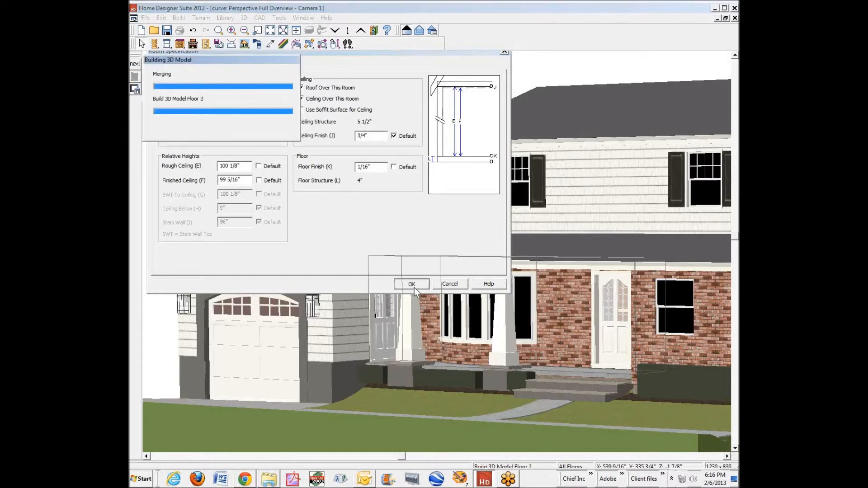
{"action": "key", "text": "Escape"}
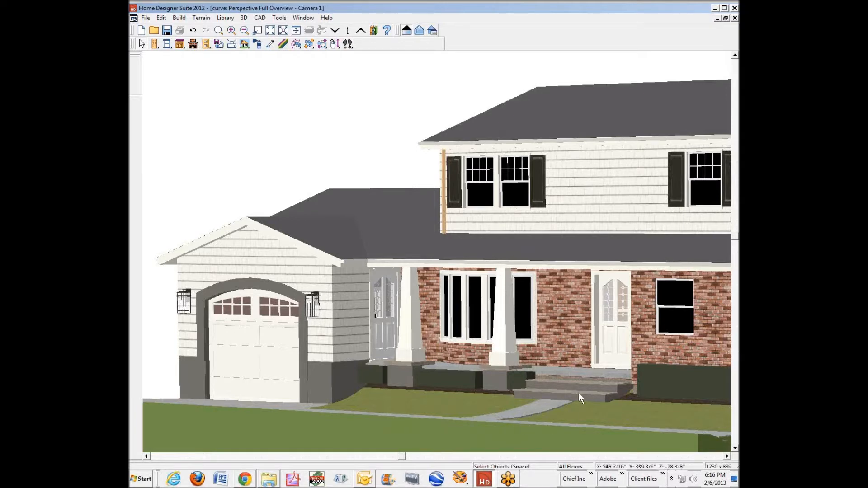
Inspect the front entry staircase's general and style settings in its specification without changing them
{"action": "double_click", "coordinate": [612, 389]}
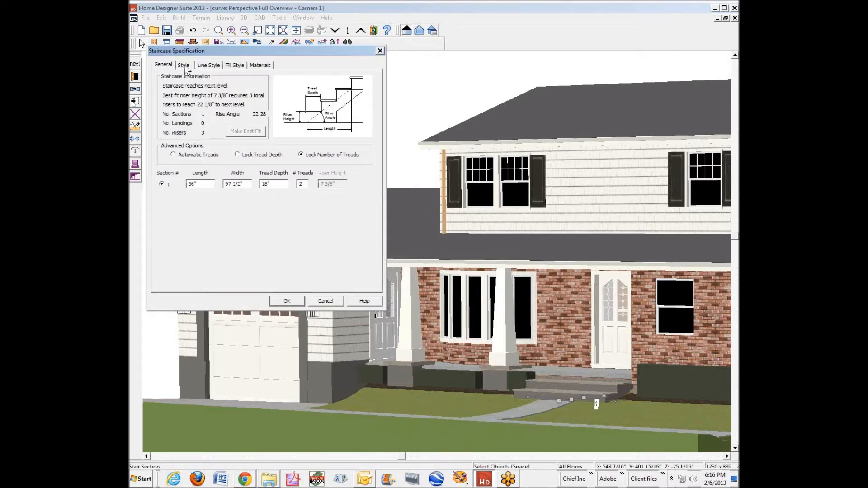
{"action": "left_click", "coordinate": [184, 66]}
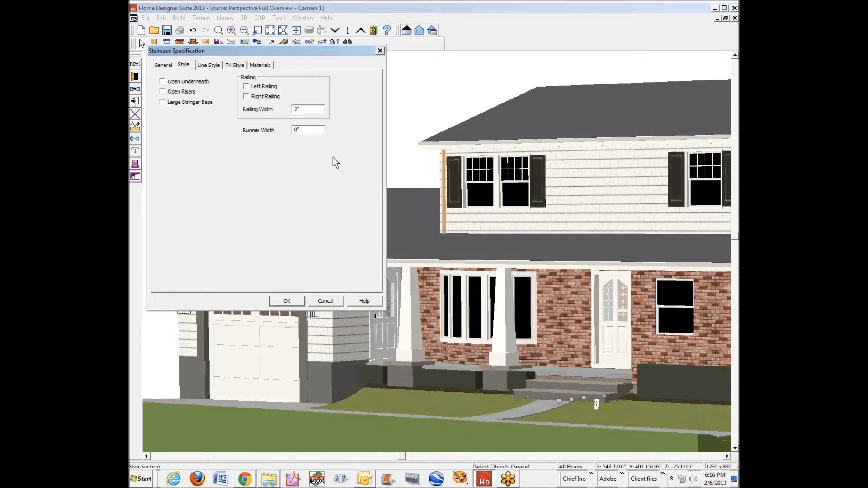
{"action": "left_click", "coordinate": [326, 301]}
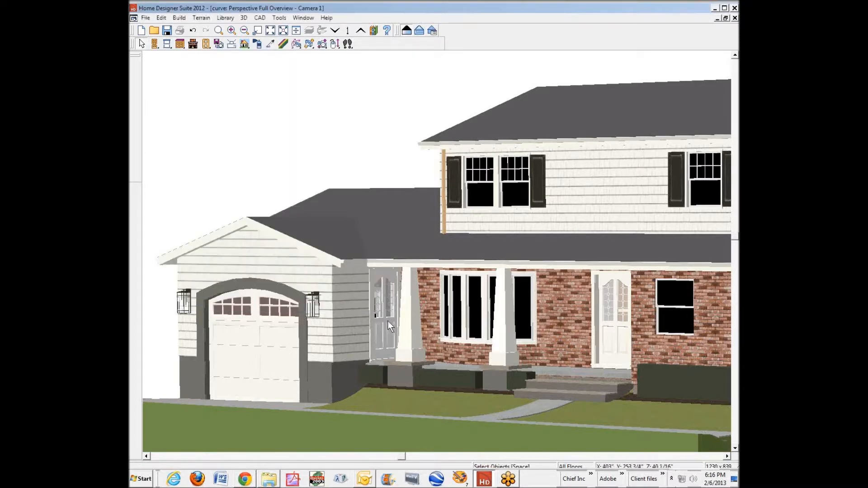
In the floor plan, place a staircase inside the garage leading up to the porch side door using Click Stairs
{"action": "key", "text": "ctrl+Tab"}
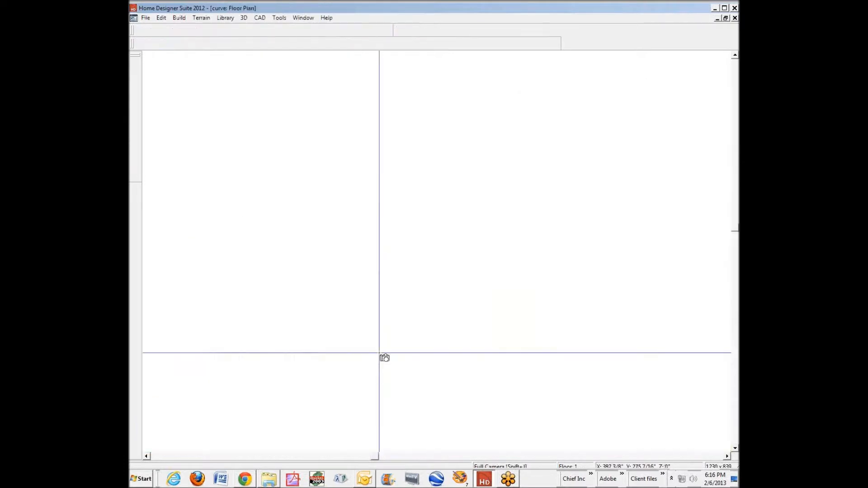
{"action": "key", "text": "space"}
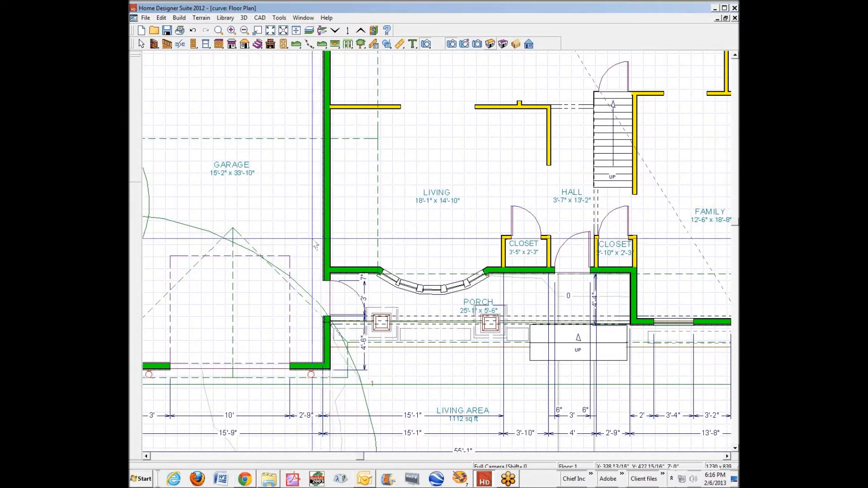
{"action": "left_click", "coordinate": [258, 44]}
{"action": "left_click", "coordinate": [464, 44]}
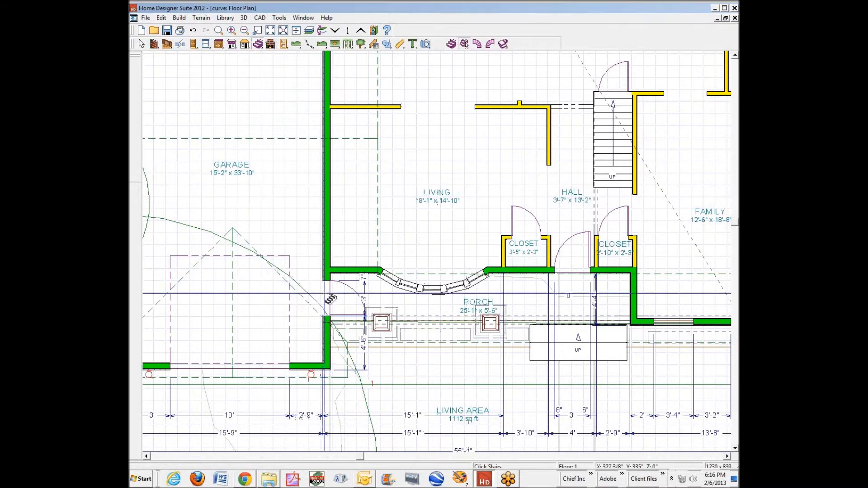
{"action": "left_click", "coordinate": [328, 299]}
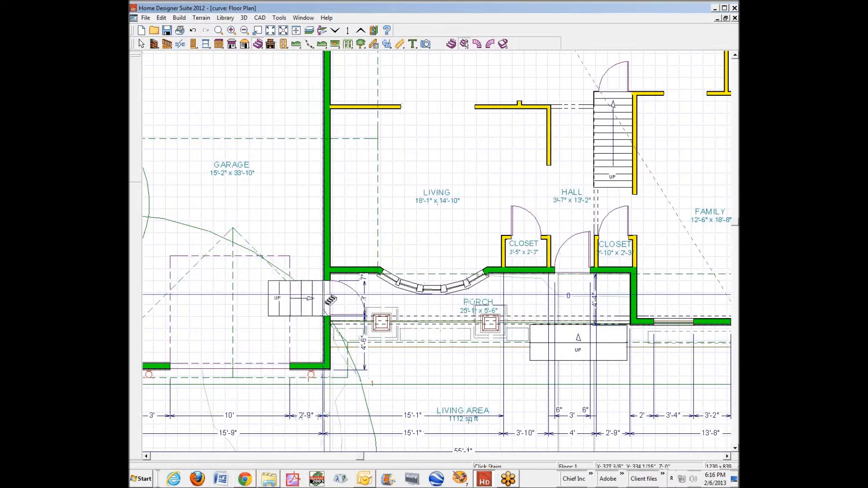
{"action": "key", "text": "space"}
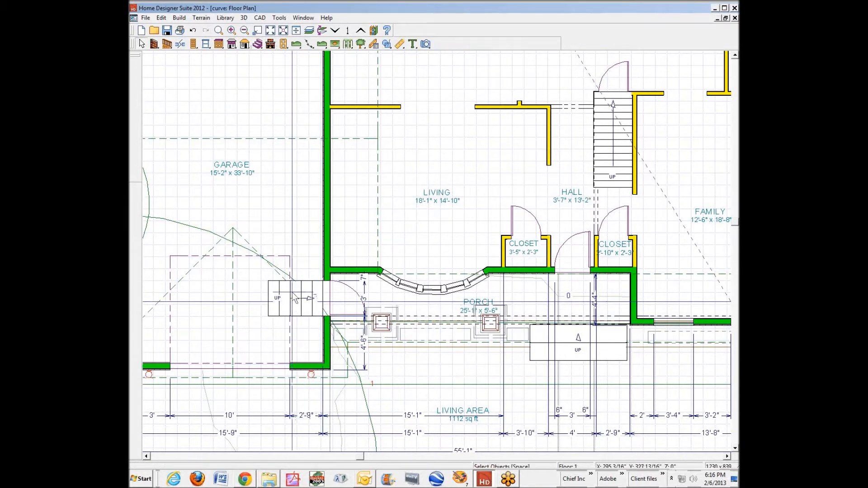
Check the garage's floor elevation in its room specification and leave it unchanged
{"action": "double_click", "coordinate": [283, 207]}
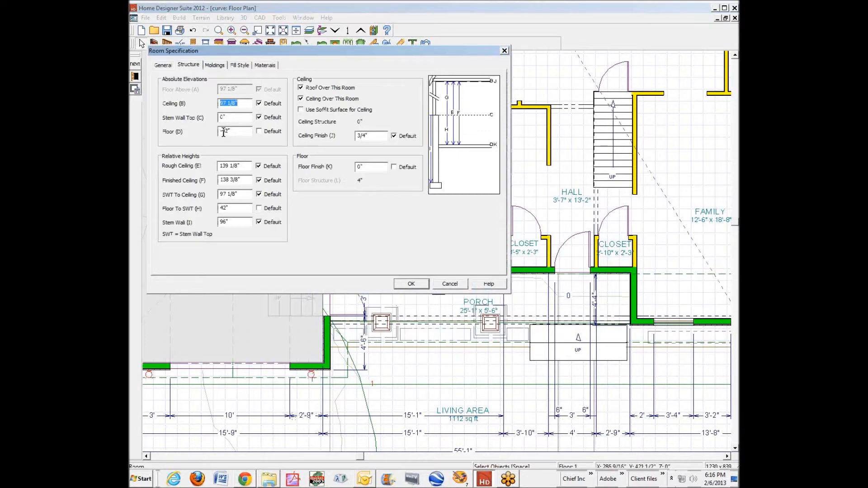
{"action": "left_click", "coordinate": [447, 286]}
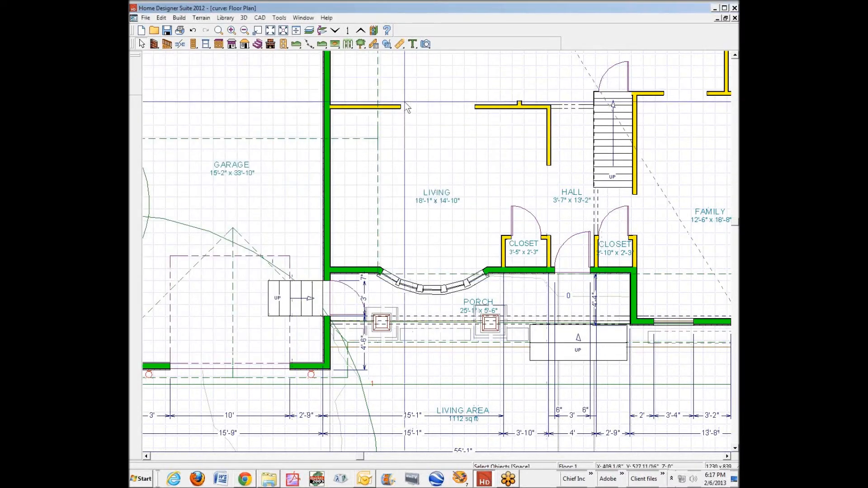
{"action": "scroll", "coordinate": [324, 315], "scroll_direction": "down", "scroll_amount": 1}
{"action": "scroll", "coordinate": [324, 315], "scroll_direction": "down", "scroll_amount": 1}
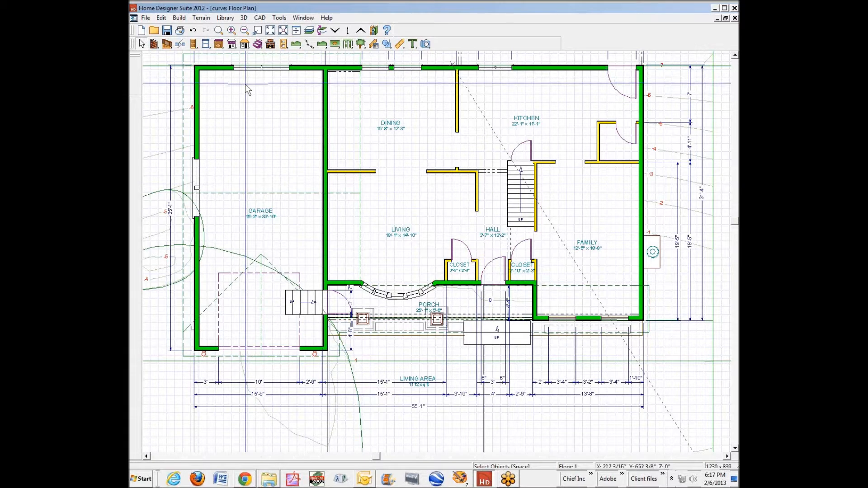
Edit the garage's floor elevation in its room specification and accept the settings
{"action": "scroll", "coordinate": [285, 310], "scroll_direction": "up", "scroll_amount": 2}
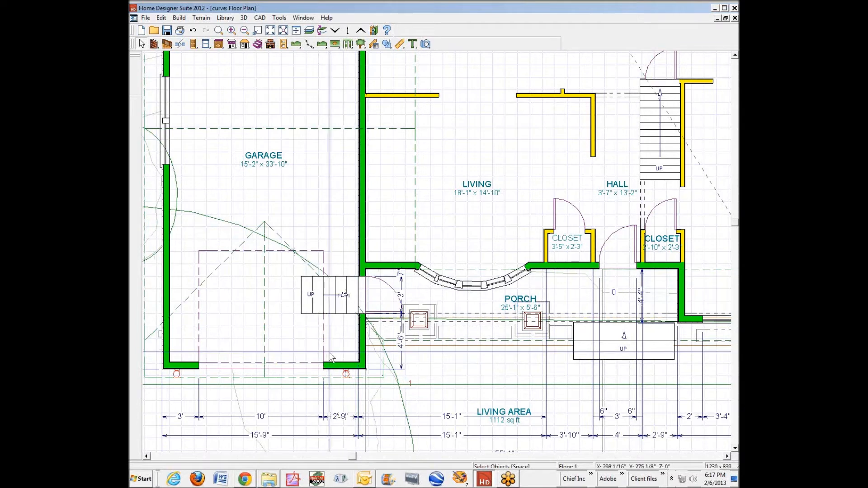
{"action": "right_click", "coordinate": [311, 200]}
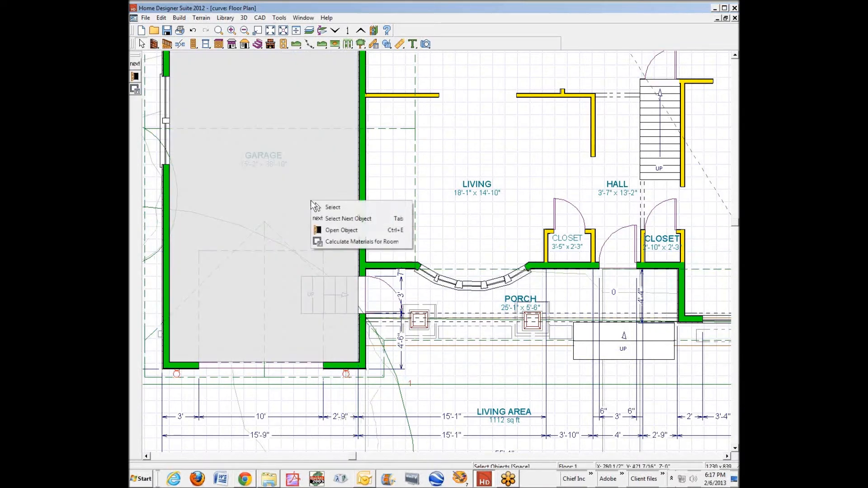
{"action": "left_click", "coordinate": [333, 230]}
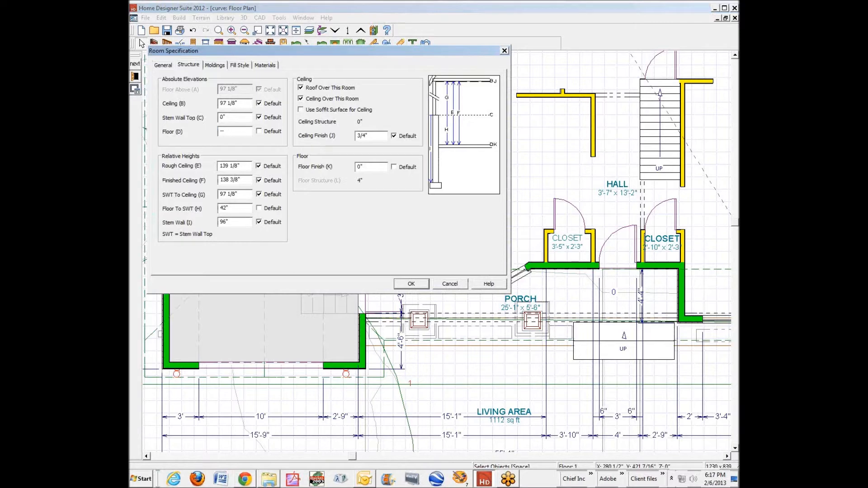
{"action": "left_click", "coordinate": [411, 284]}
Shorten the garage staircase from its lower end toward the porch side door, leaving two treads
{"action": "left_click", "coordinate": [311, 309]}
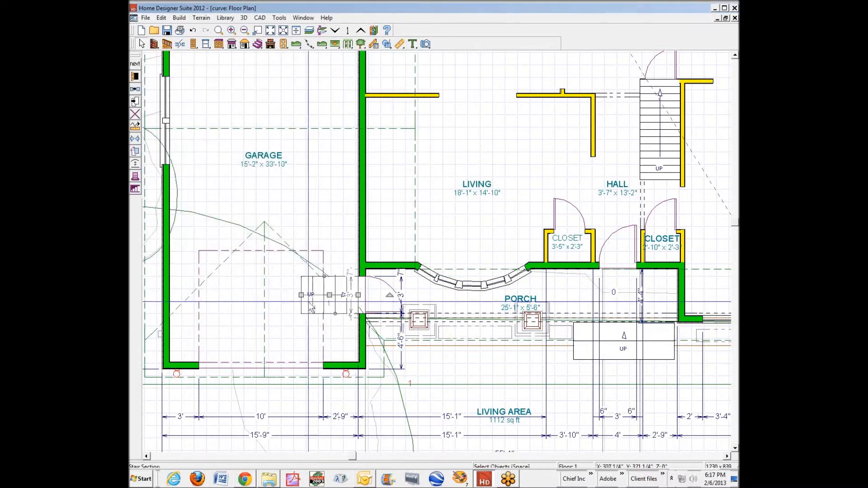
{"action": "left_click_drag", "start_coordinate": [301, 294], "coordinate": [330, 295]}
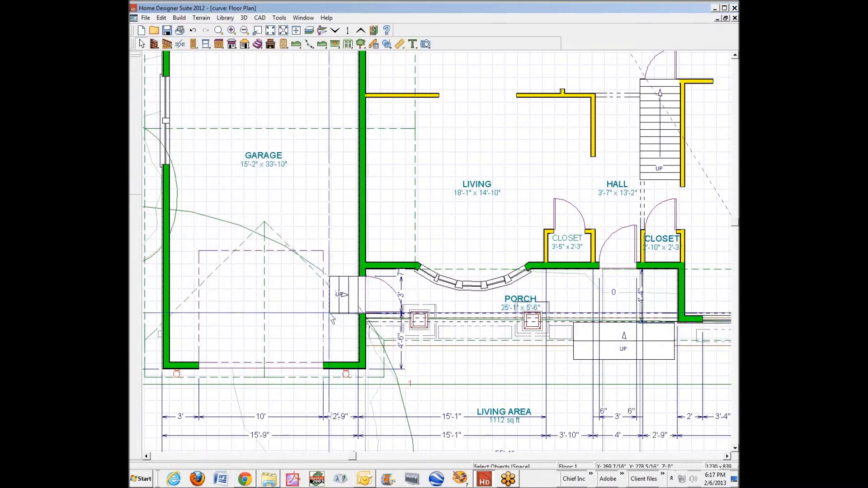
{"action": "left_click", "coordinate": [336, 299]}
{"action": "left_click_drag", "start_coordinate": [328, 295], "coordinate": [338, 293]}
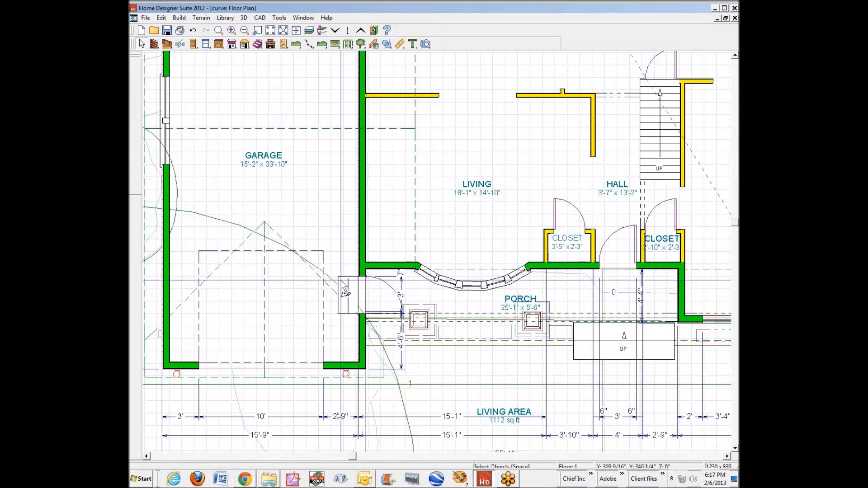
Create a Full Camera view inside the garage to inspect the new stairs and side door, and close it
{"action": "left_click", "coordinate": [426, 43]}
{"action": "left_click", "coordinate": [248, 91]}
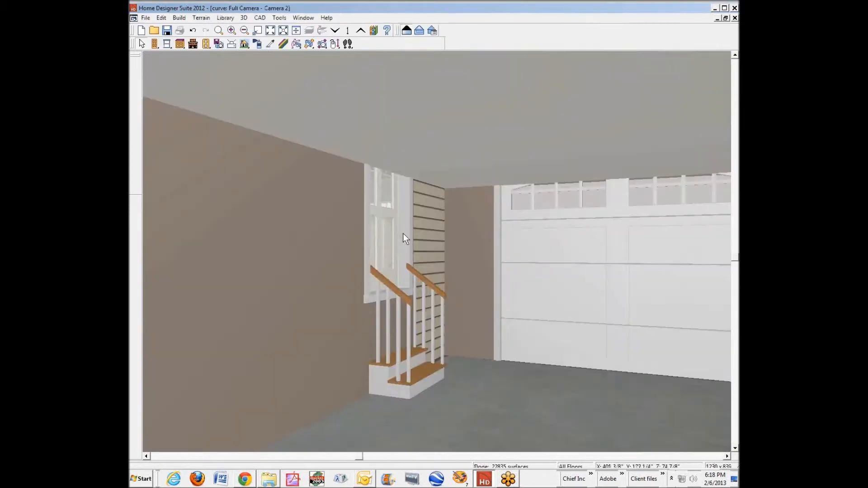
{"action": "left_click", "coordinate": [735, 18]}
Create a Full Camera view along the porch and lower the garage side door's Floor to Bottom height
{"action": "left_click_drag", "start_coordinate": [451, 322], "coordinate": [359, 295]}
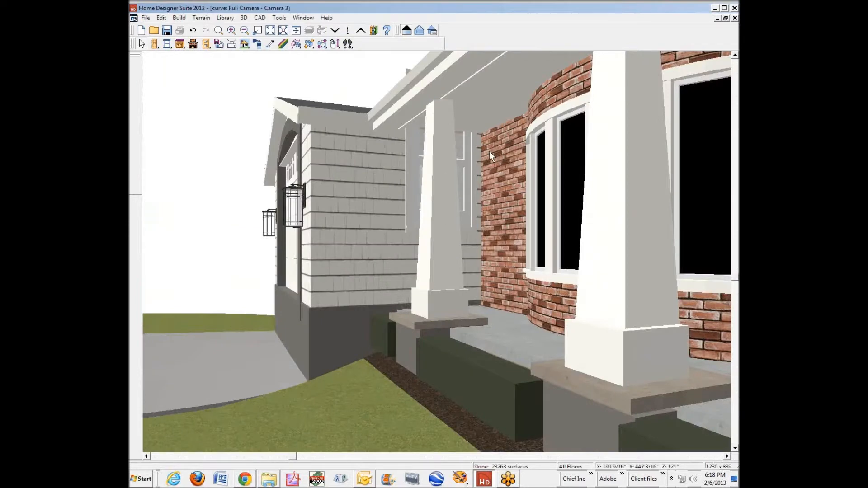
{"action": "right_click", "coordinate": [467, 158]}
{"action": "left_click", "coordinate": [494, 187]}
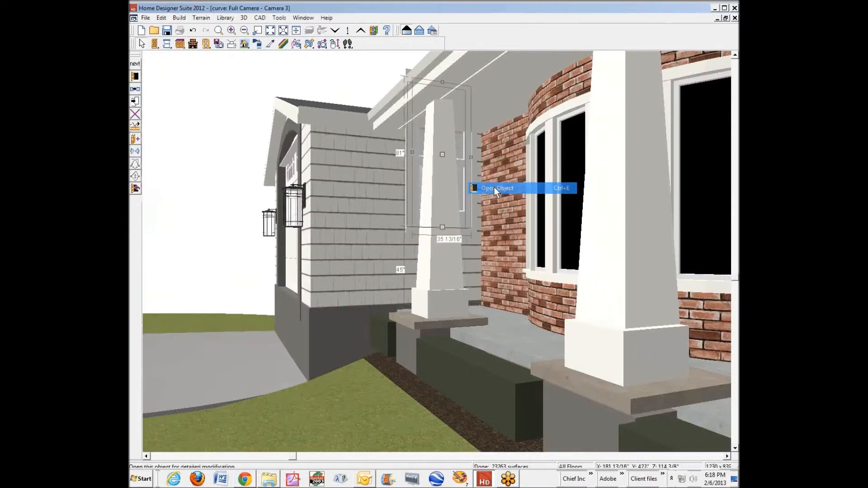
{"action": "double_click", "coordinate": [230, 160]}
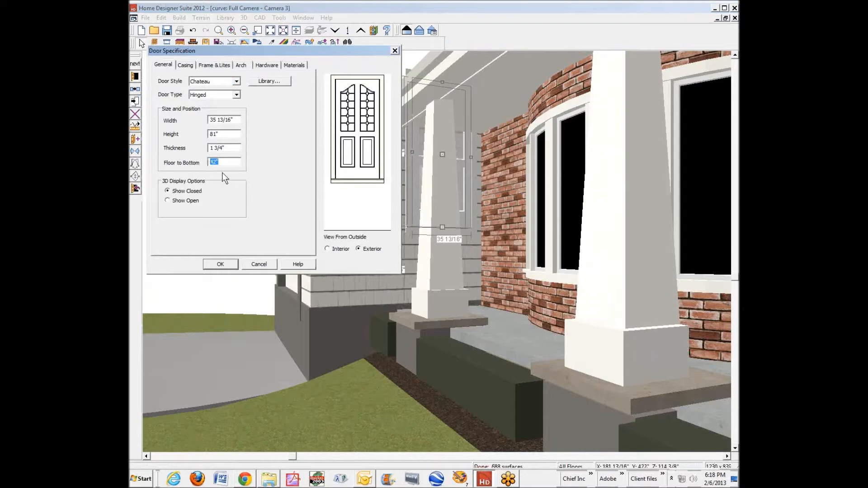
{"action": "left_click", "coordinate": [234, 266]}
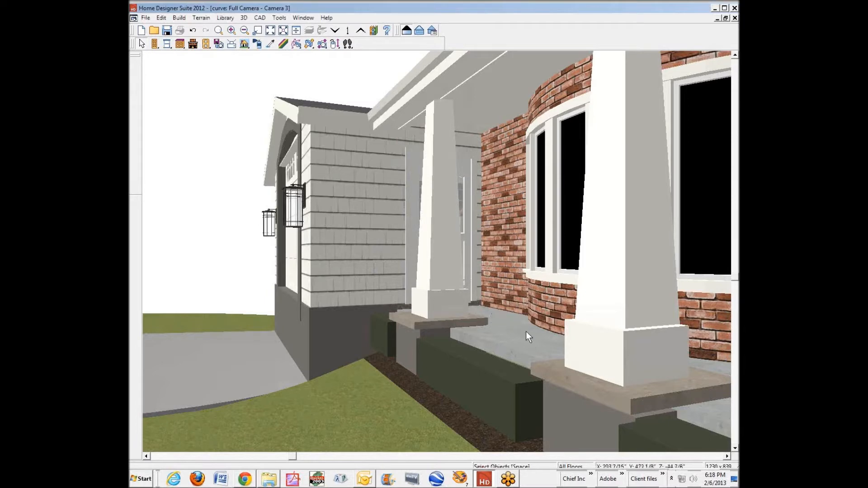
Close the porch camera and create a Full Camera view inside the garage toward the stairs and side door
{"action": "left_click", "coordinate": [735, 18]}
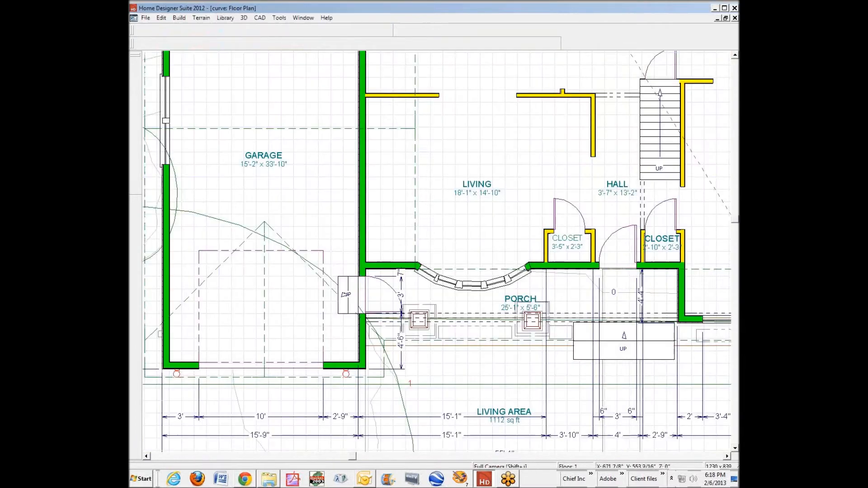
{"action": "left_click", "coordinate": [243, 113]}
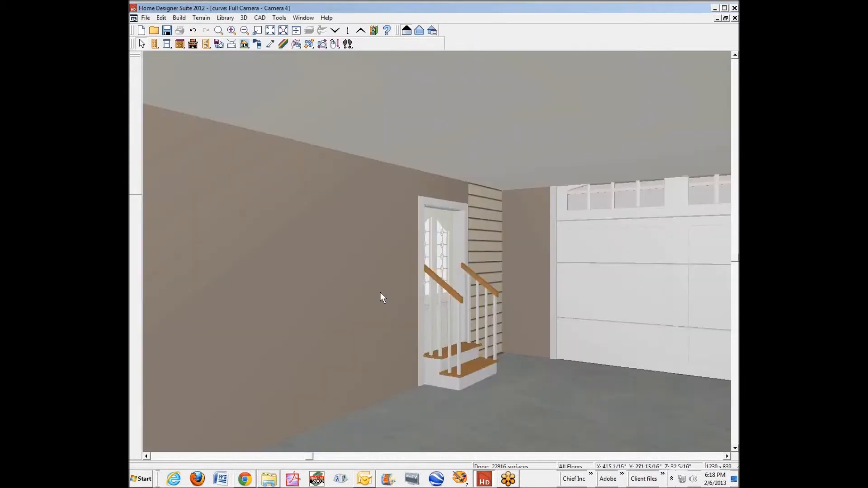
{"action": "left_click", "coordinate": [442, 253]}
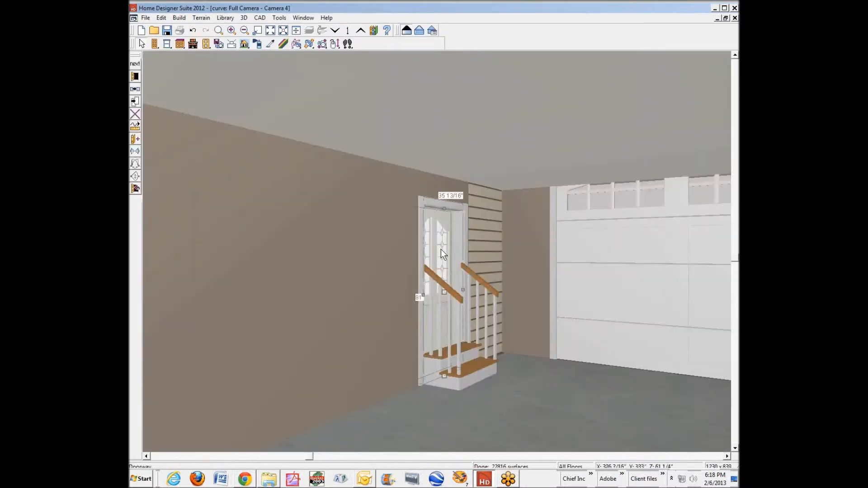
{"action": "key", "text": "Escape"}
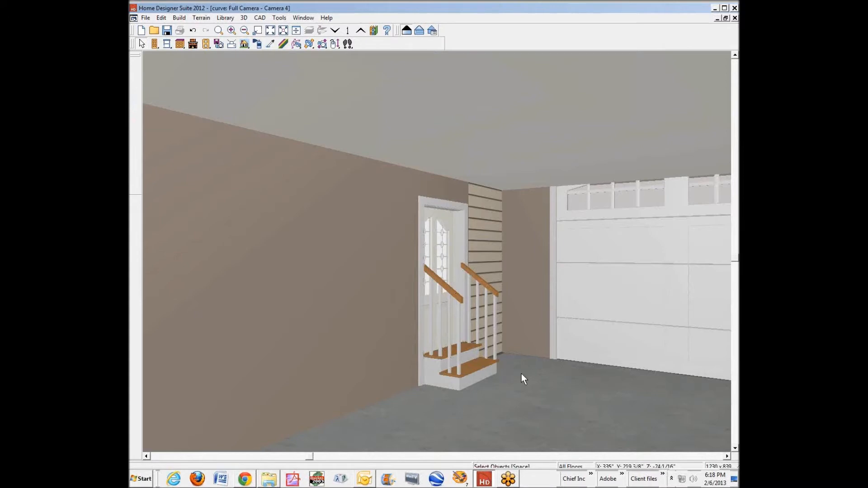
Set the garage's absolute floor elevation to -14 inches in its room specification
{"action": "double_click", "coordinate": [529, 316]}
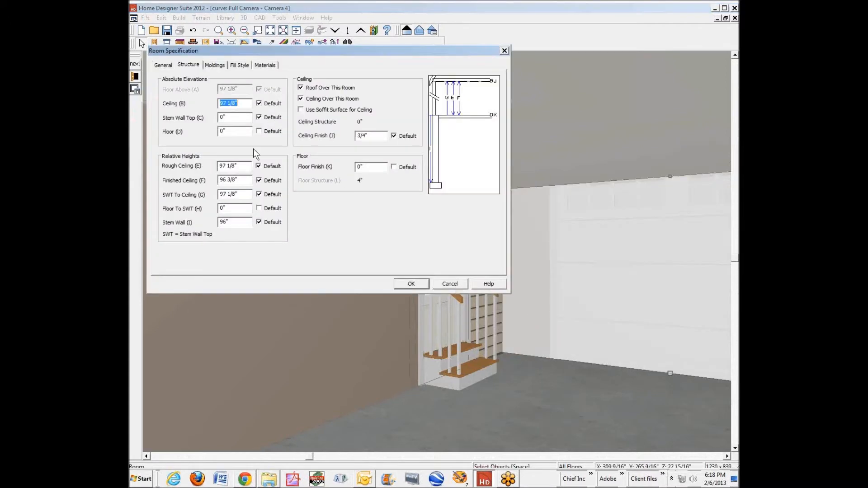
{"action": "double_click", "coordinate": [232, 131]}
{"action": "type", "text": "-14"}
{"action": "left_click", "coordinate": [417, 285]}
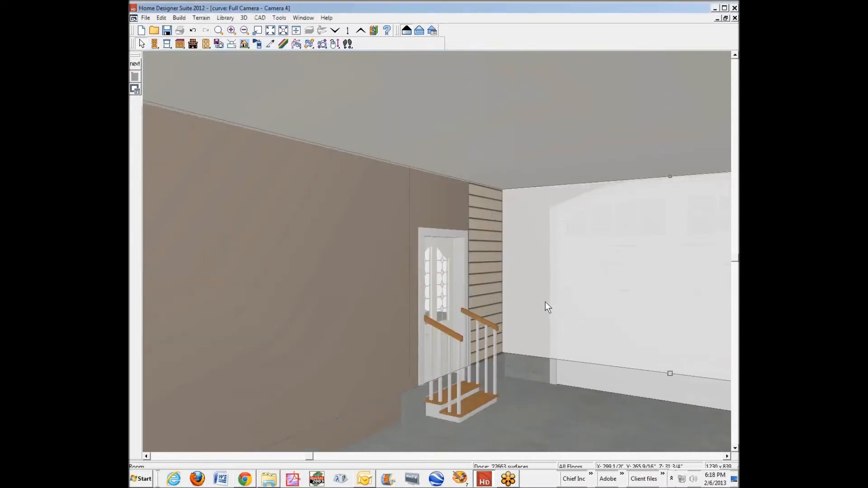
Remove the left and right railings from the garage staircase in its style settings
{"action": "double_click", "coordinate": [465, 407]}
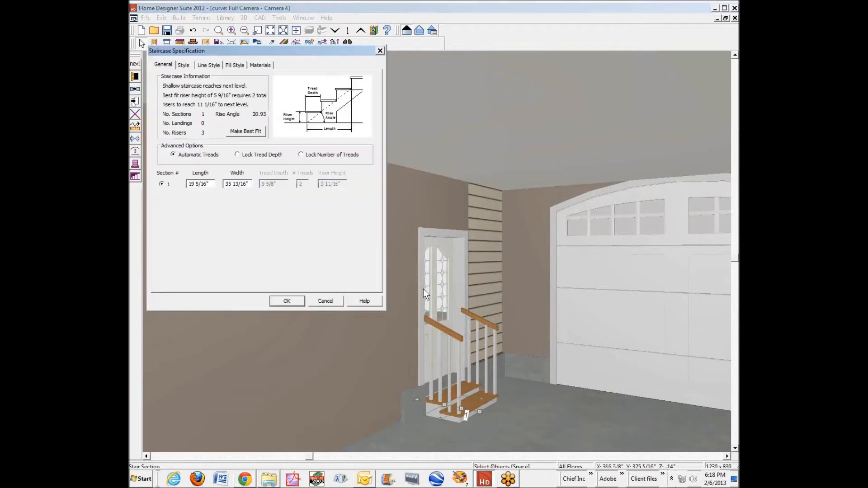
{"action": "left_click", "coordinate": [184, 65]}
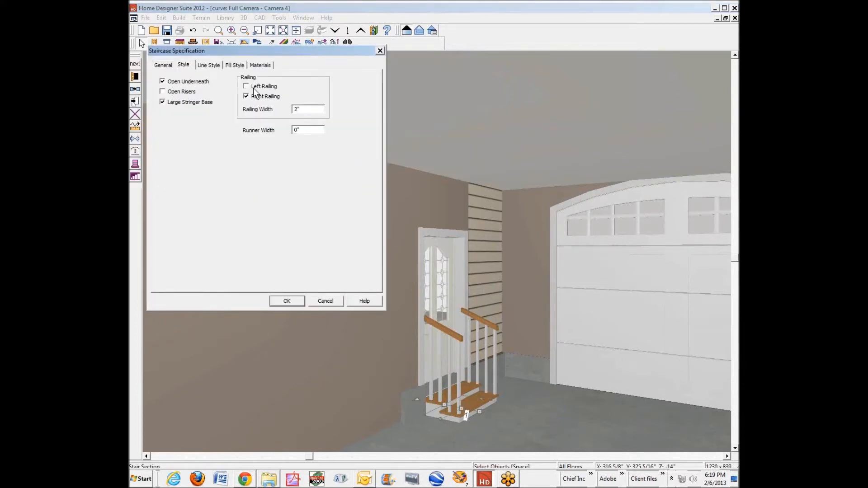
{"action": "left_click", "coordinate": [295, 302]}
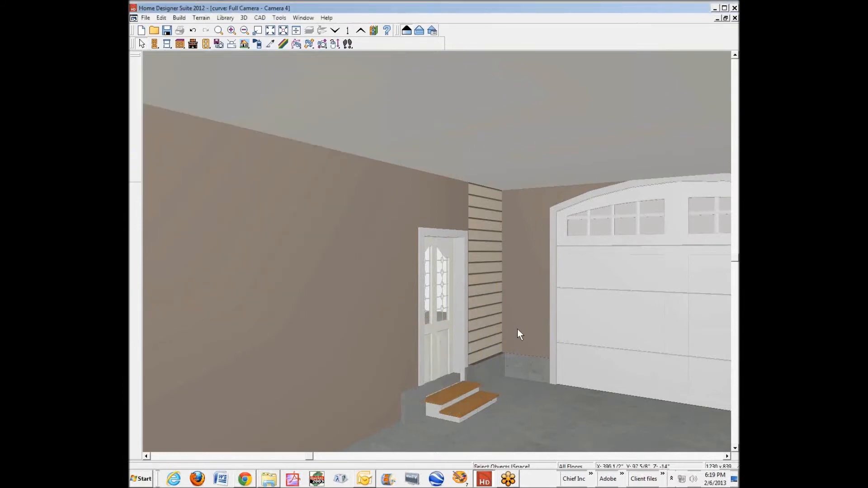
Create a Full Camera view from the porch toward the garage side door, turn it to expose the door, and select the door
{"action": "left_click", "coordinate": [433, 330]}
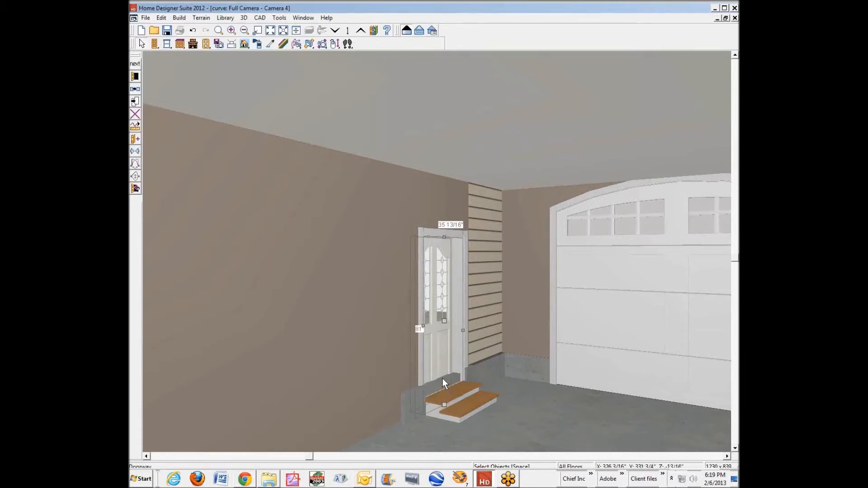
{"action": "key", "text": "ctrl+Tab"}
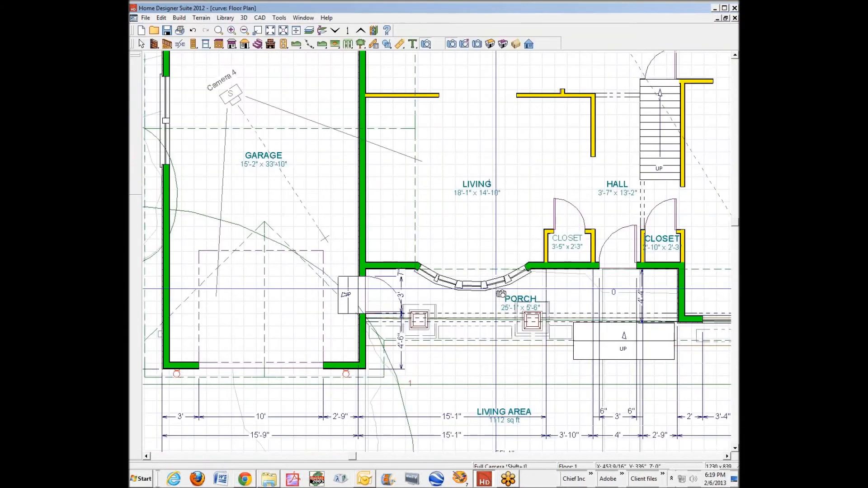
{"action": "left_click_drag", "start_coordinate": [564, 380], "coordinate": [368, 298]}
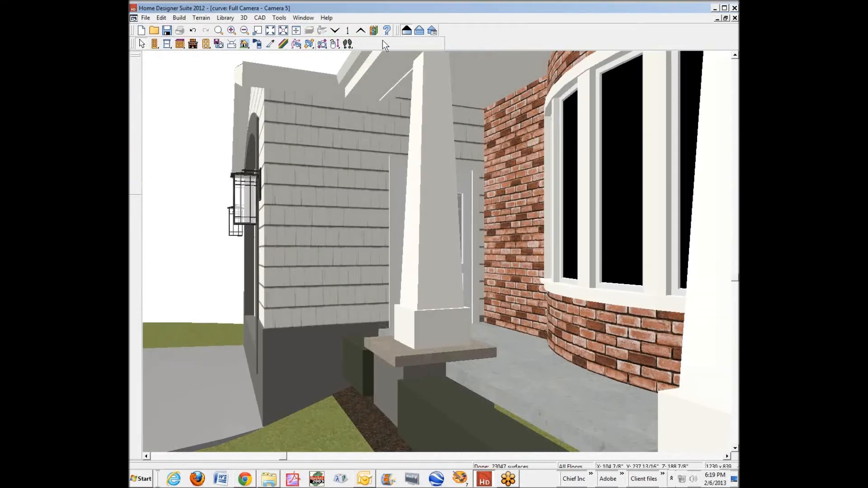
{"action": "left_click", "coordinate": [335, 44]}
{"action": "left_click_drag", "start_coordinate": [440, 260], "coordinate": [475, 265]}
{"action": "key", "text": "space"}
{"action": "left_click", "coordinate": [430, 276]}
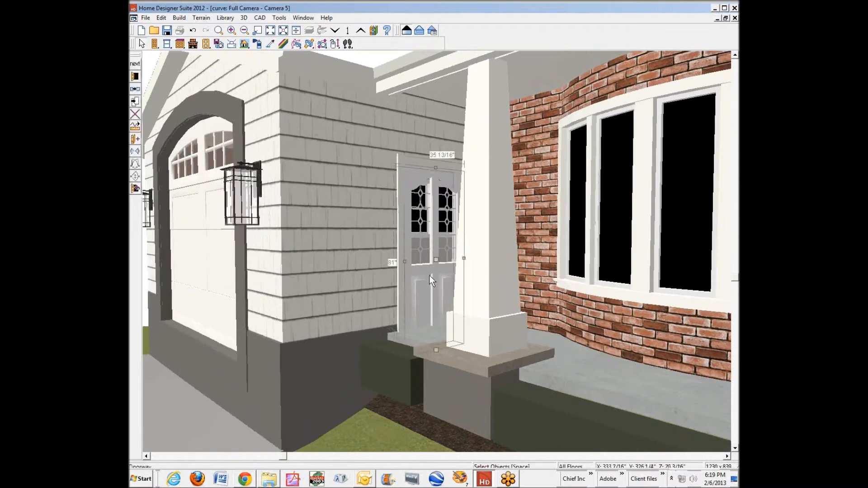
Raise the garage side door in the wall until its bottom sits at the porch floor level
{"action": "left_click_drag", "start_coordinate": [436, 258], "coordinate": [437, 232]}
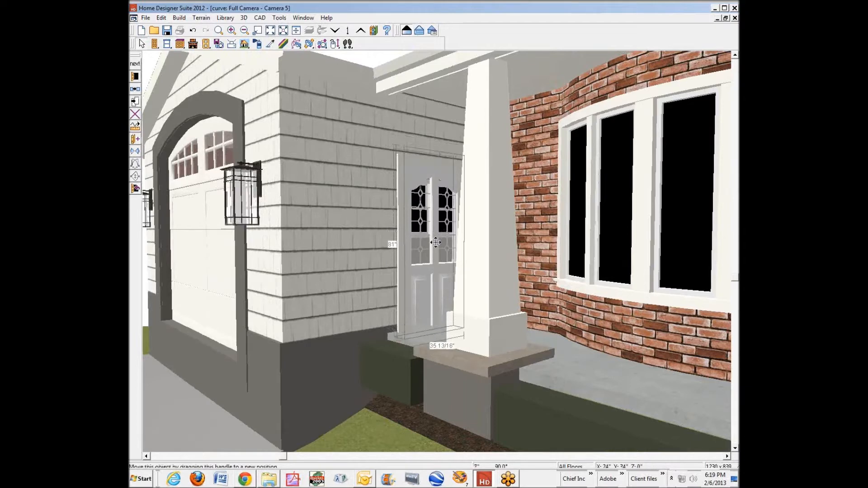
{"action": "left_click", "coordinate": [428, 295]}
{"action": "left_click_drag", "start_coordinate": [436, 243], "coordinate": [436, 233]}
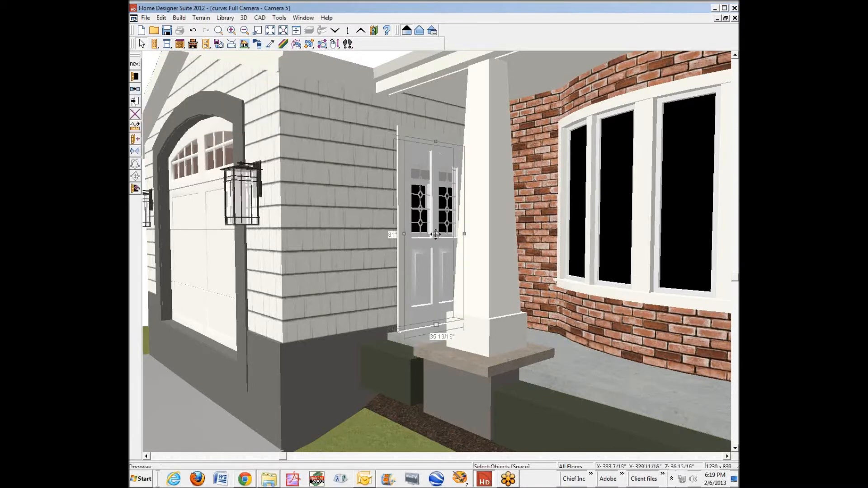
{"action": "left_click_drag", "start_coordinate": [436, 234], "coordinate": [432, 231]}
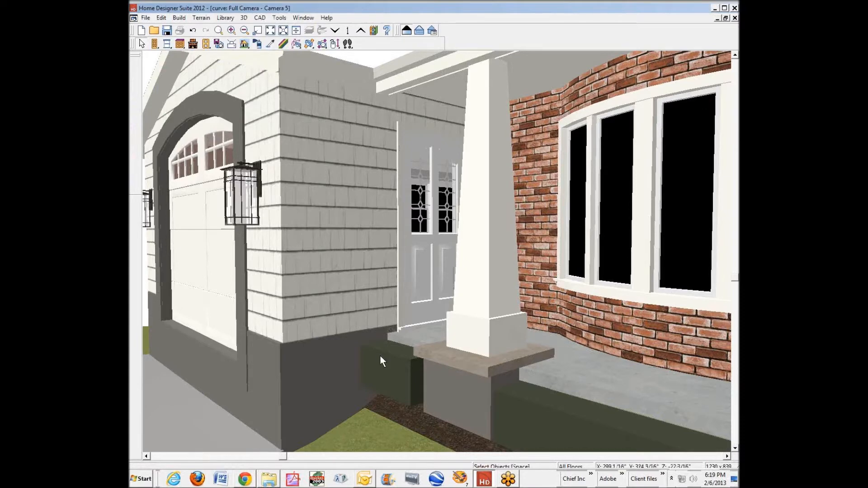
Review the side door and porch across the open views, close the porch camera, and switch to the perspective overview
{"action": "key", "text": "ctrl+Tab"}
{"action": "key", "text": "ctrl+Tab"}
{"action": "key", "text": "ctrl+Tab"}
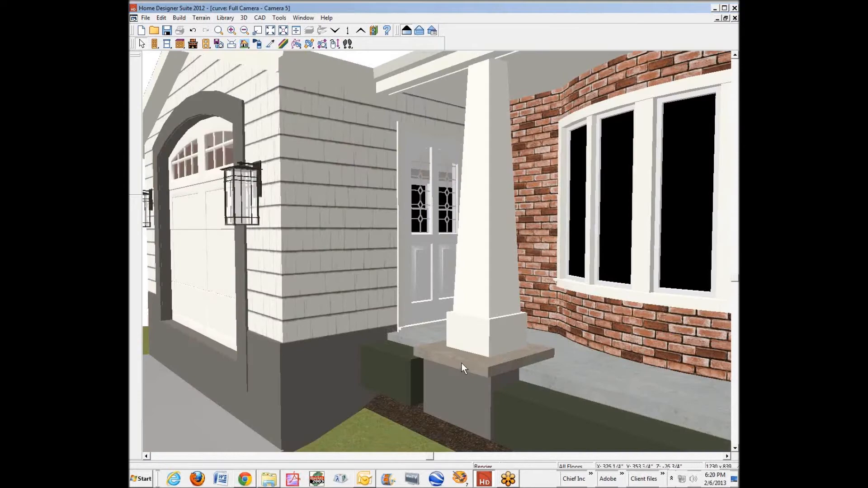
{"action": "left_click_drag", "start_coordinate": [462, 362], "coordinate": [528, 345]}
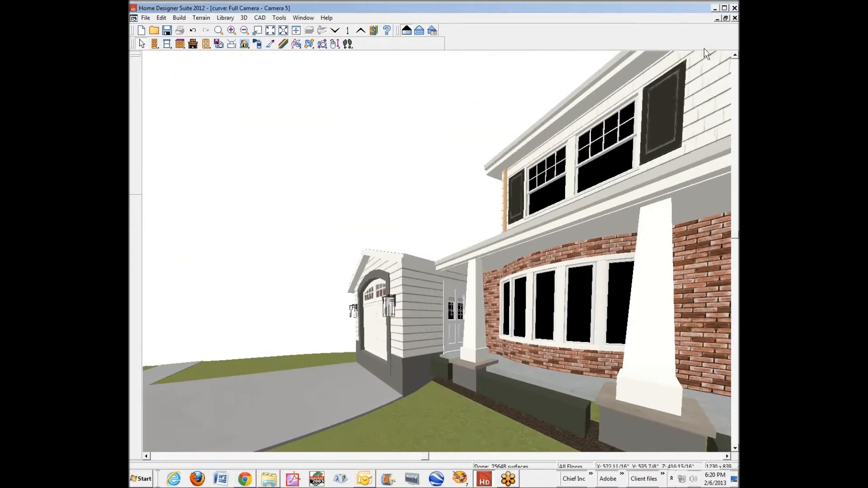
{"action": "left_click", "coordinate": [736, 18]}
{"action": "key", "text": "ctrl+Tab"}
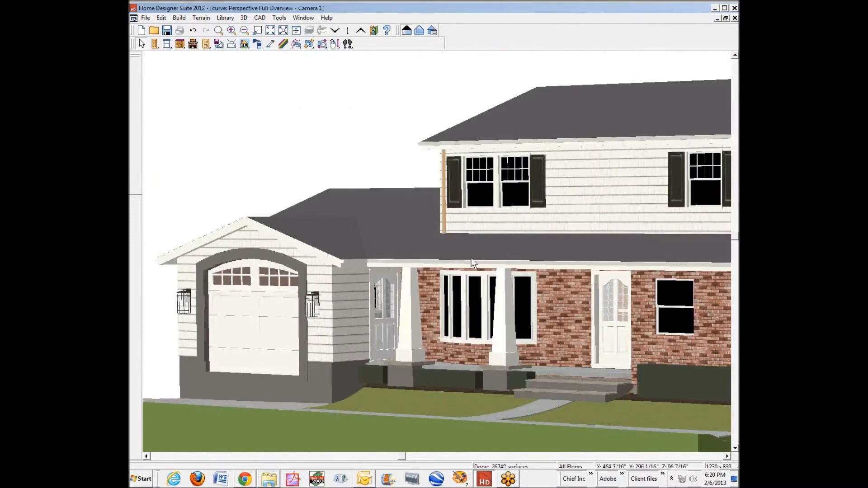
Restore the default finished ceiling height for the porch room at the front door, then reopen its specification to recheck it
{"action": "right_click", "coordinate": [555, 365]}
{"action": "left_click", "coordinate": [582, 393]}
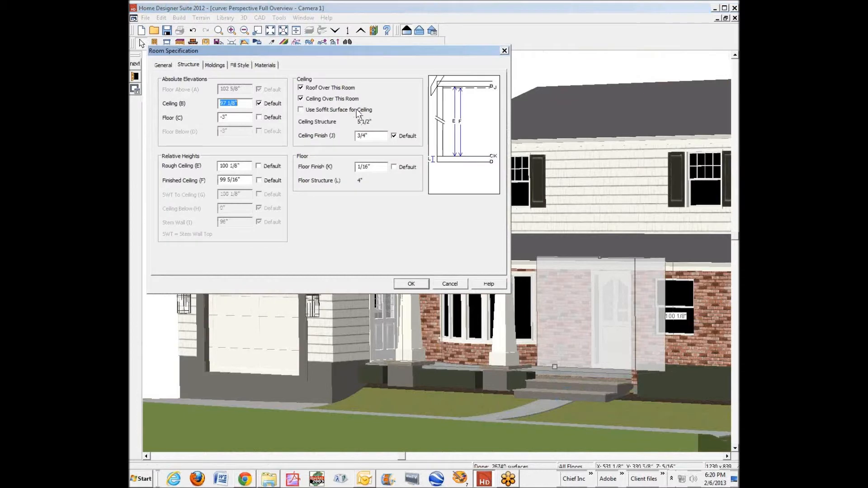
{"action": "left_click", "coordinate": [259, 180]}
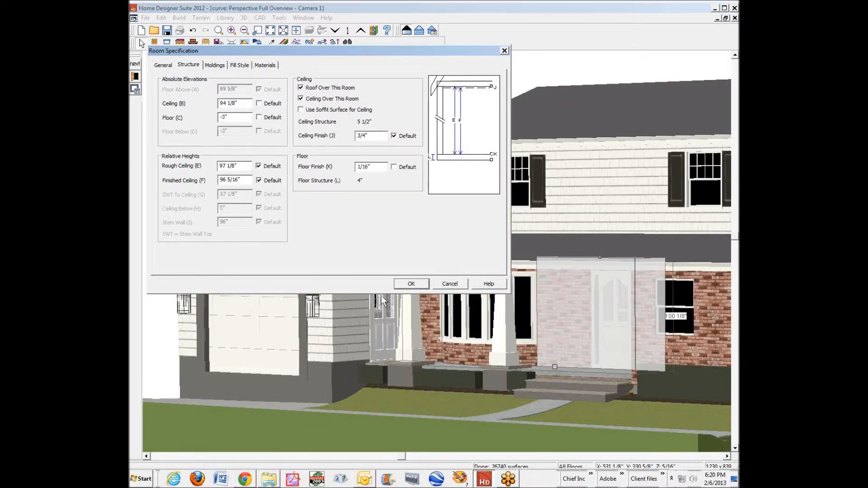
{"action": "left_click", "coordinate": [410, 282]}
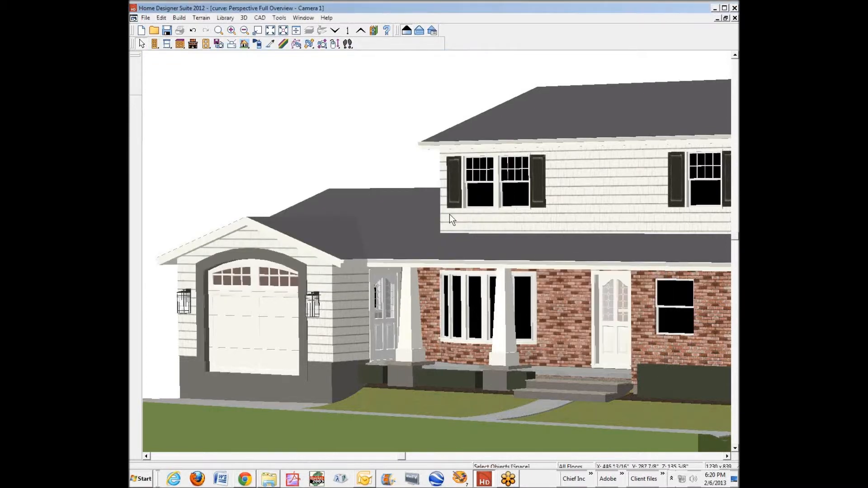
{"action": "right_click", "coordinate": [572, 368]}
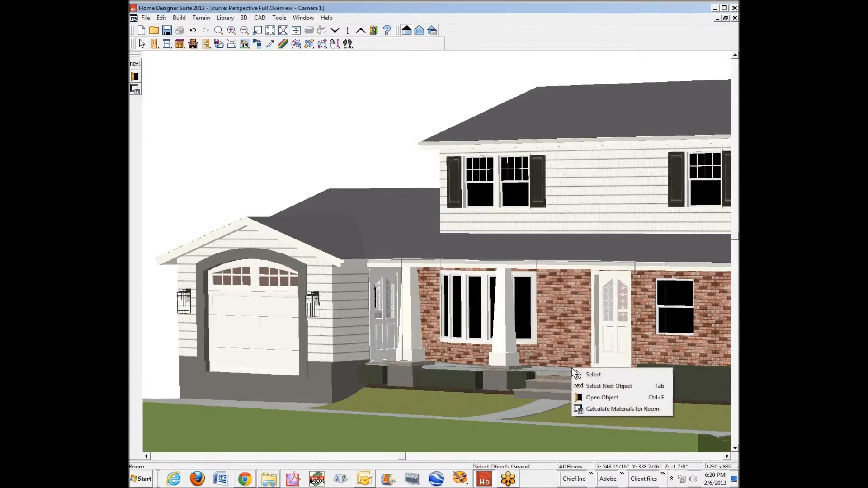
{"action": "left_click", "coordinate": [604, 395]}
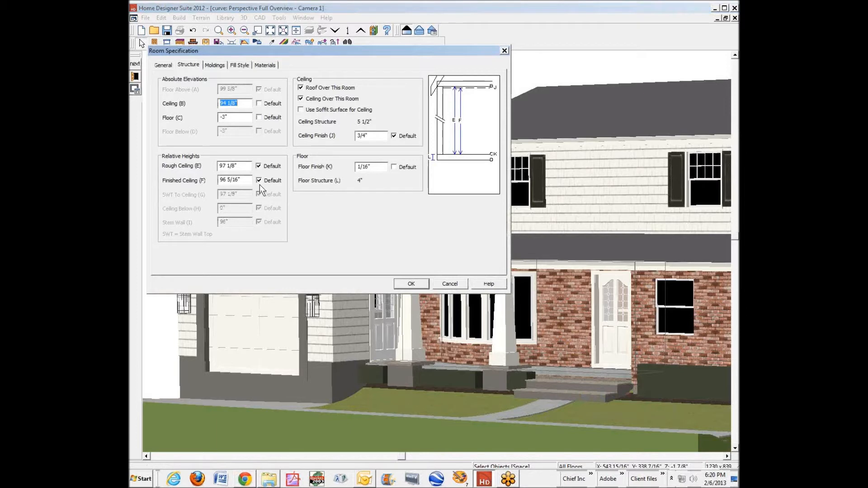
{"action": "left_click", "coordinate": [415, 284]}
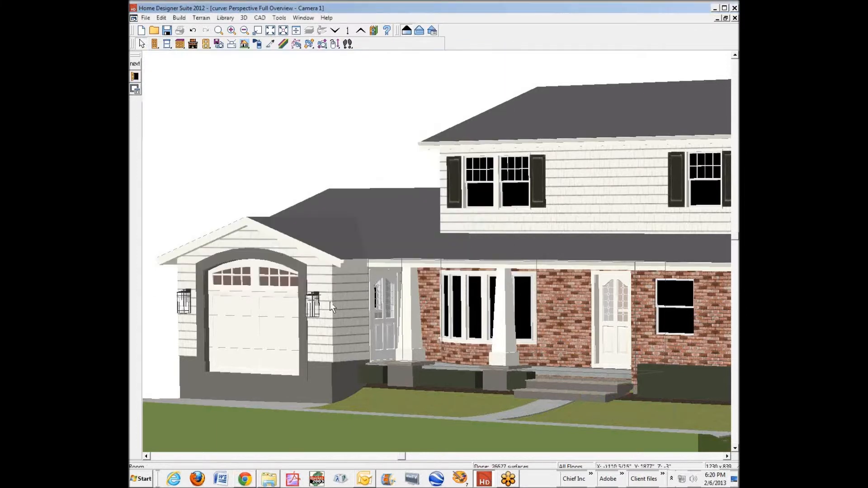
Check the overhead garage door's size and Floor to Bottom value in its specification and cancel without changes
{"action": "left_click", "coordinate": [254, 337]}
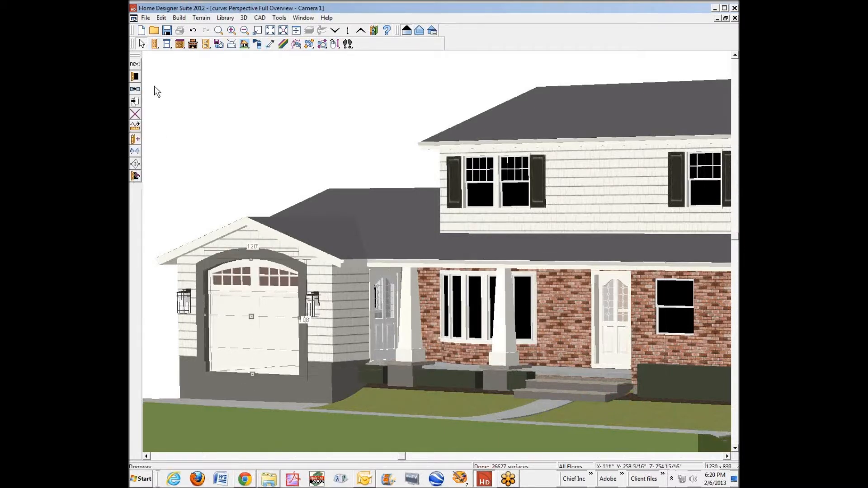
{"action": "left_click", "coordinate": [134, 78]}
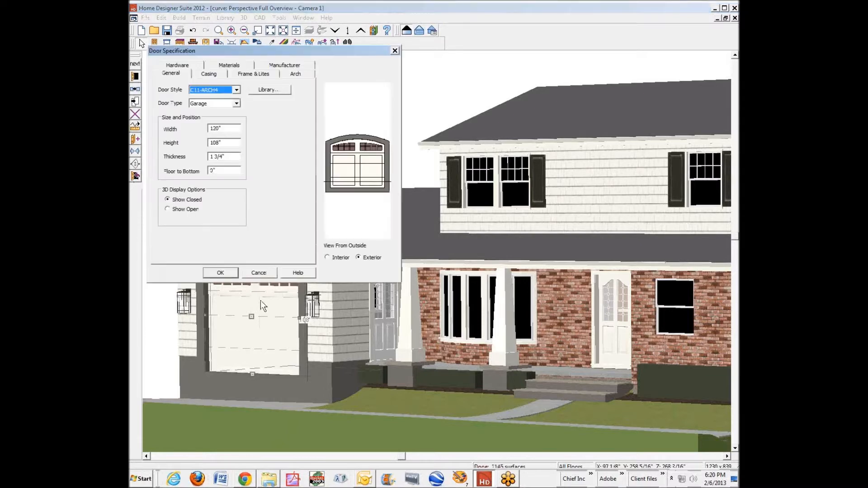
{"action": "left_click", "coordinate": [251, 271]}
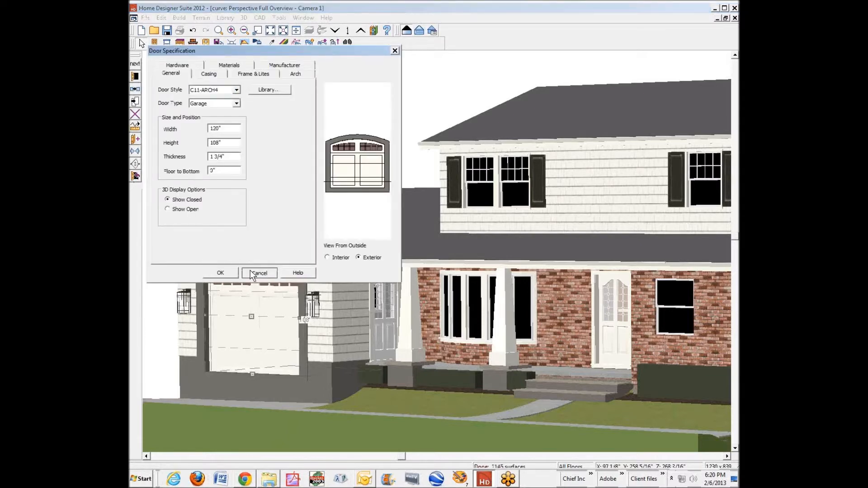
Review the garage's room specification from the floor plan and accept it
{"action": "key", "text": "ctrl+Tab"}
{"action": "right_click", "coordinate": [292, 301]}
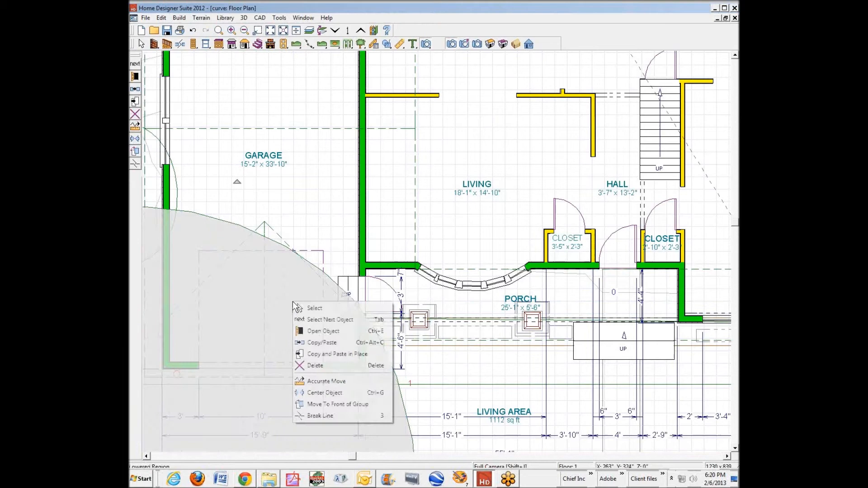
{"action": "left_click", "coordinate": [302, 186]}
{"action": "right_click", "coordinate": [302, 186]}
{"action": "left_click", "coordinate": [334, 215]}
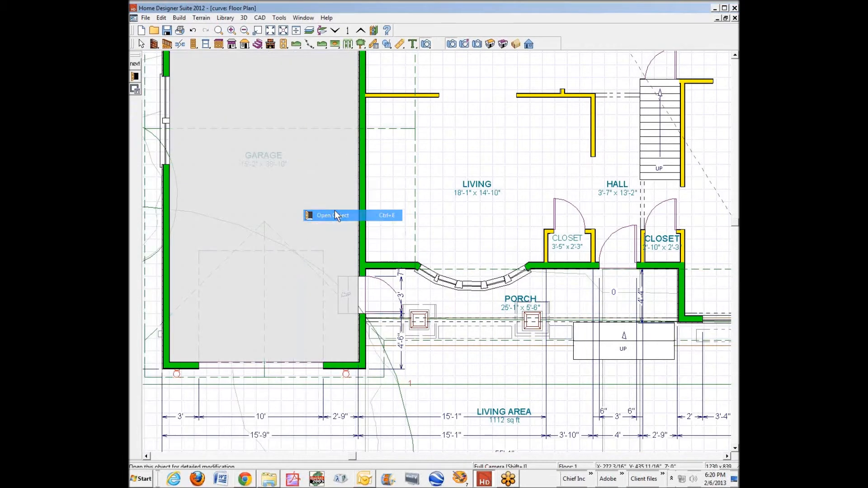
{"action": "left_click", "coordinate": [409, 284]}
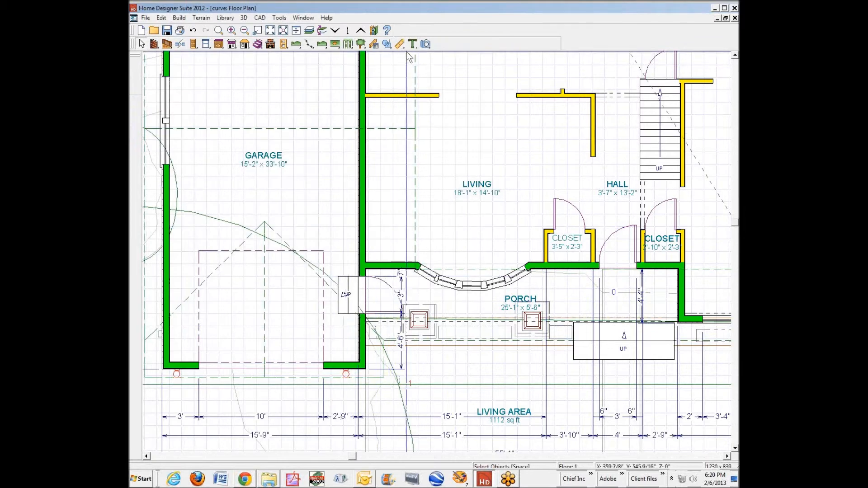
Create a Full Camera view inside the garage facing the overhead door, inspect how it meets the floor, and close the view
{"action": "left_click", "coordinate": [426, 44]}
{"action": "left_click", "coordinate": [319, 131]}
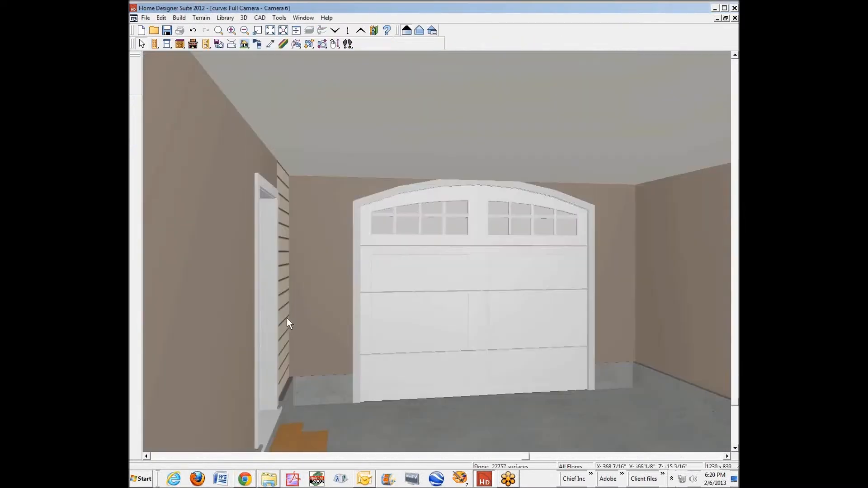
{"action": "left_click", "coordinate": [436, 355]}
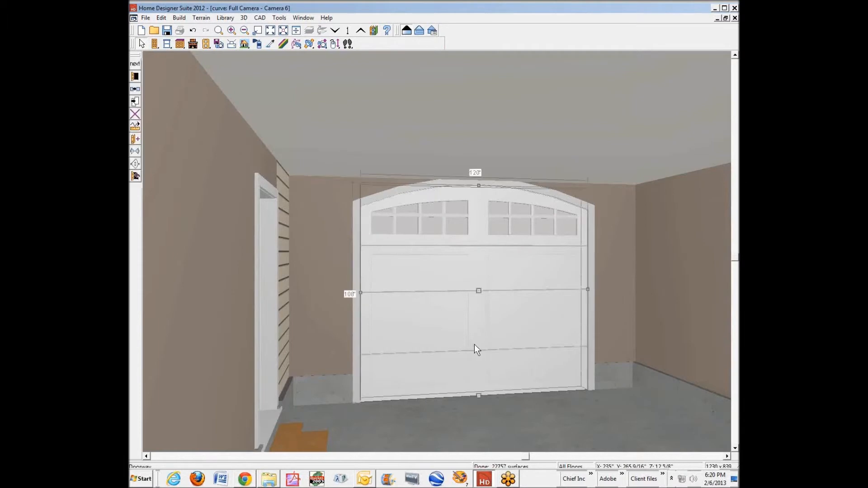
{"action": "key", "text": "Escape"}
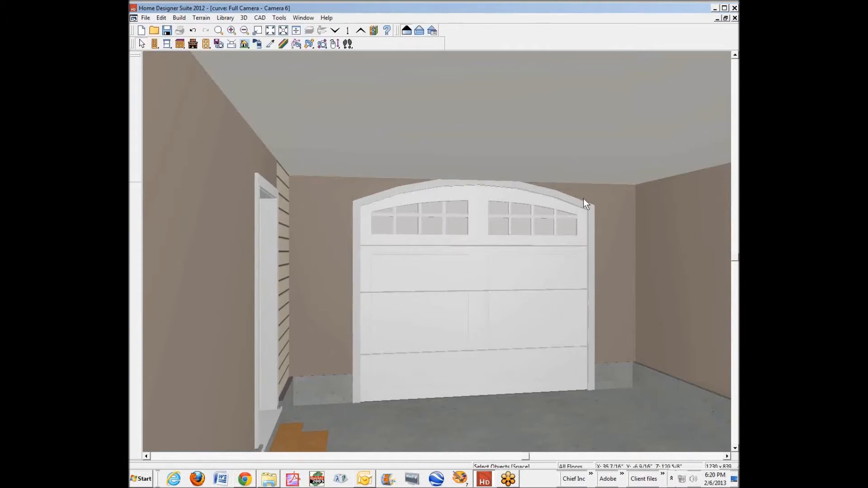
{"action": "left_click", "coordinate": [734, 18]}
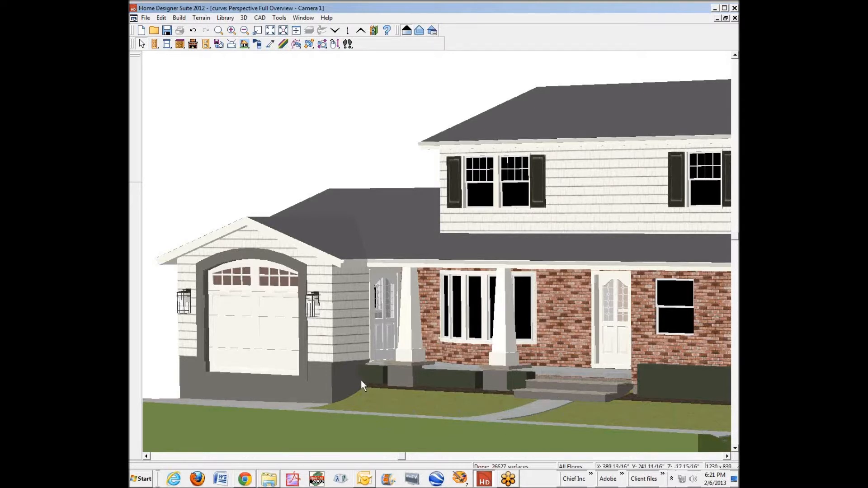
Lower the garage's absolute floor elevation to -21" in its room specification and check the result in the exterior view
{"action": "key", "text": "ctrl+Tab"}
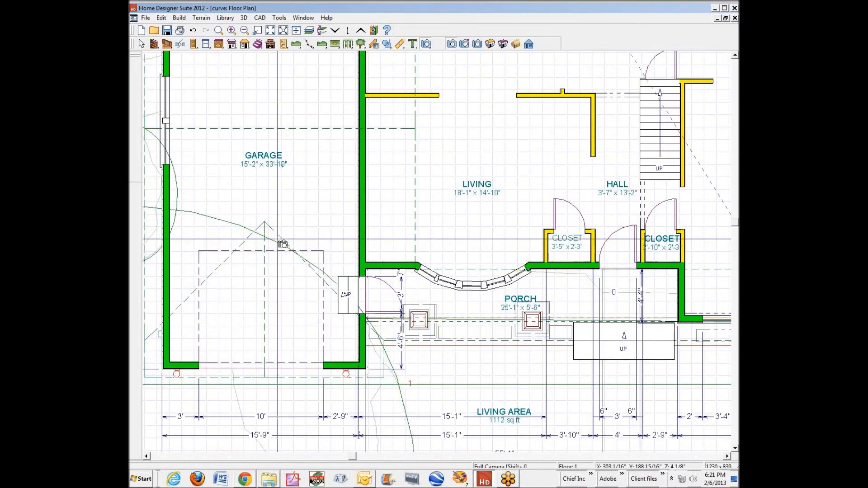
{"action": "right_click", "coordinate": [303, 189]}
{"action": "left_click", "coordinate": [334, 221]}
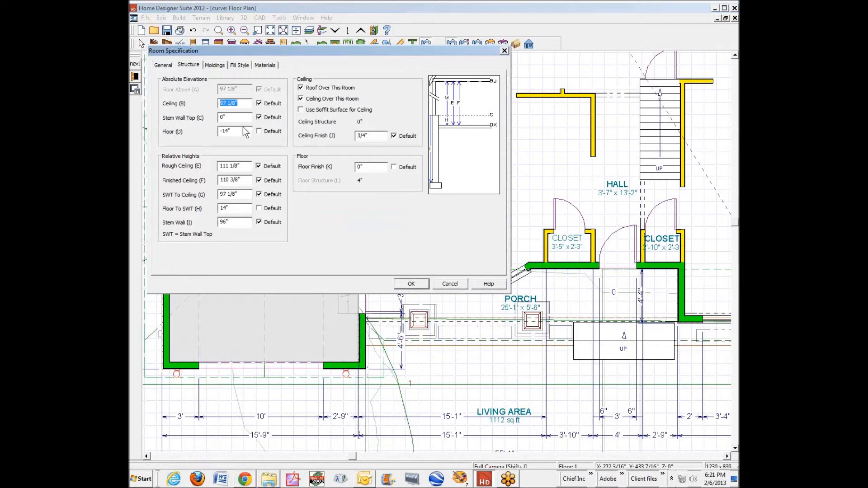
{"action": "left_click_drag", "start_coordinate": [221, 131], "coordinate": [267, 135]}
{"action": "left_click", "coordinate": [410, 285]}
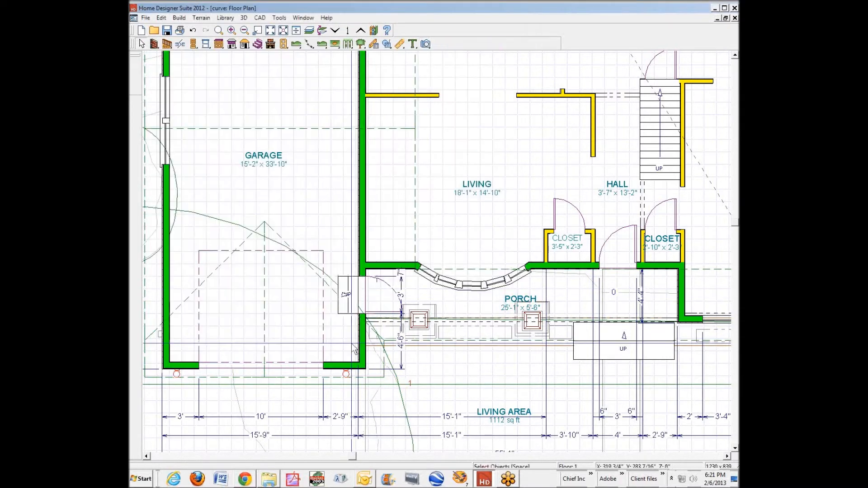
{"action": "key", "text": "ctrl+Tab"}
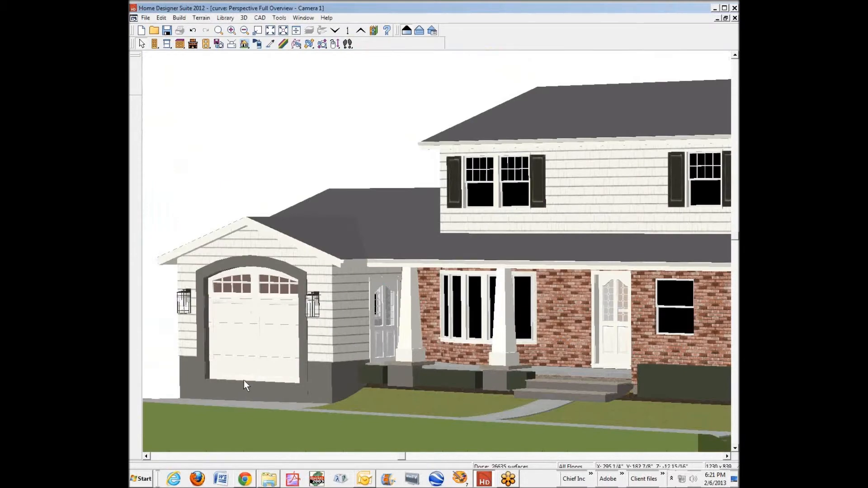
Check the elevation value of the terrain elevation line along the front edge of the lot and cancel without changes
{"action": "key", "text": "ctrl+Tab"}
{"action": "scroll", "coordinate": [580, 428], "scroll_direction": "down", "scroll_amount": 4}
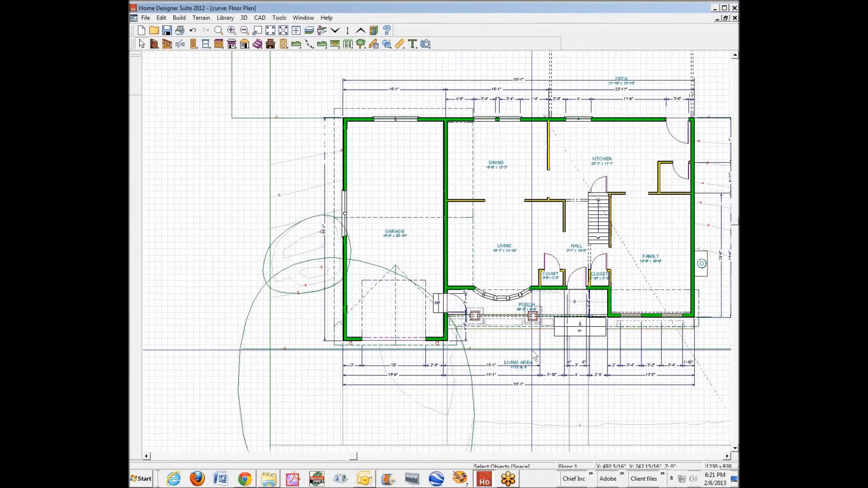
{"action": "scroll", "coordinate": [576, 420], "scroll_direction": "down", "scroll_amount": 1}
{"action": "left_click", "coordinate": [735, 449]}
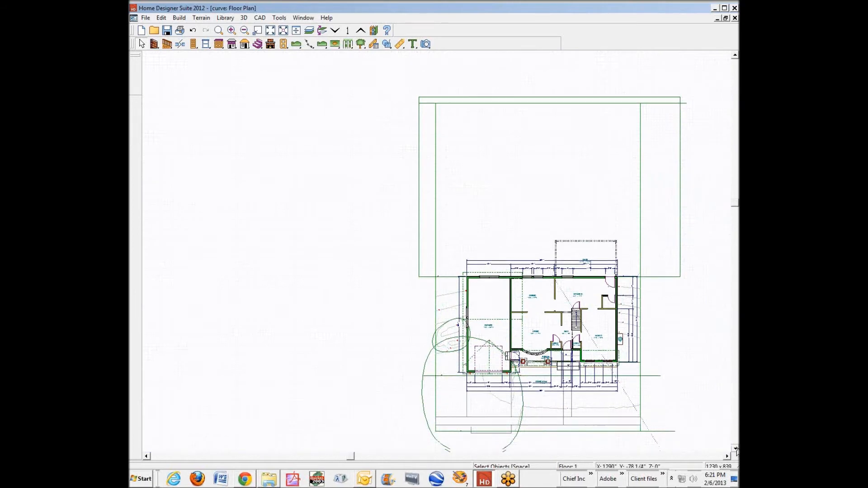
{"action": "left_click", "coordinate": [735, 449]}
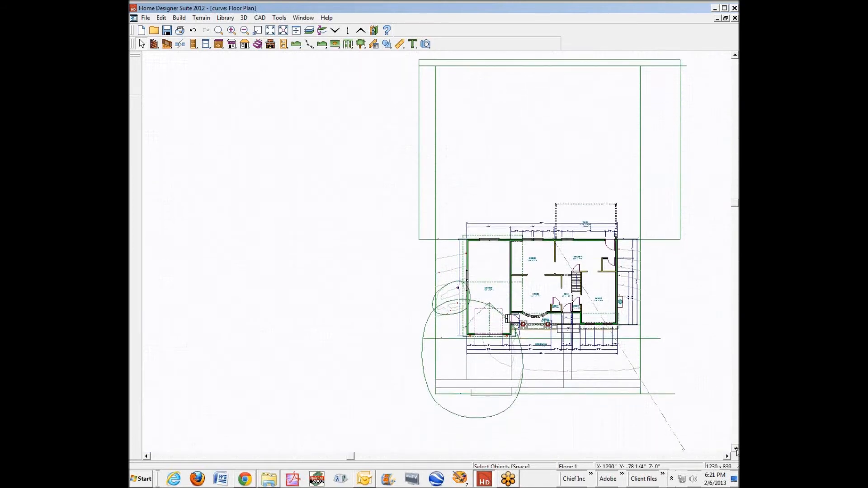
{"action": "left_click", "coordinate": [672, 389]}
{"action": "double_click", "coordinate": [672, 389]}
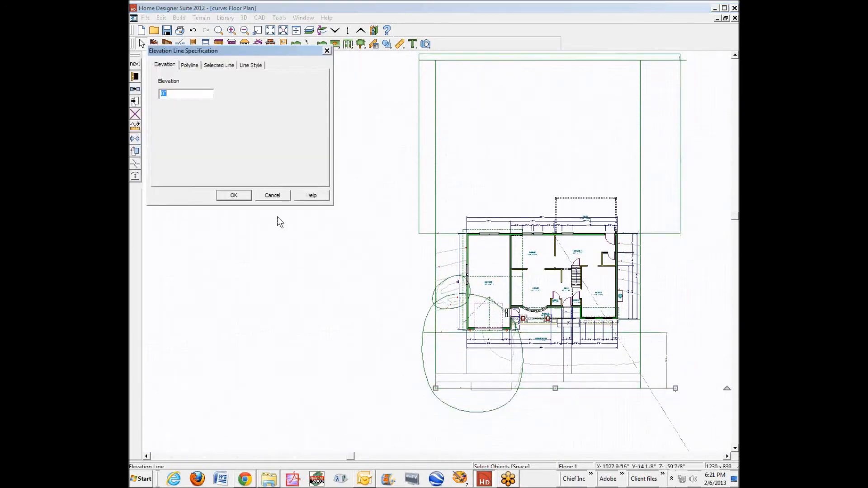
{"action": "left_click", "coordinate": [273, 196]}
Check the elevation values of the terrain lines just in front of the garage and along the back wall, cancelling without changes
{"action": "left_click", "coordinate": [655, 333]}
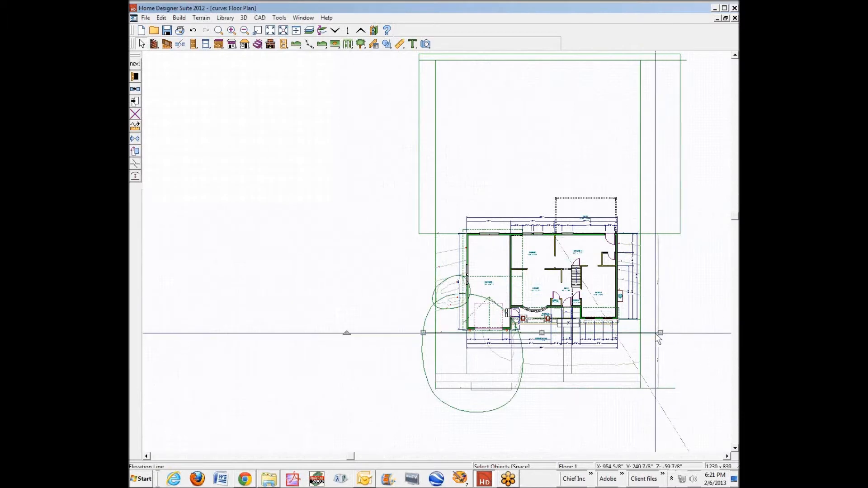
{"action": "double_click", "coordinate": [655, 333]}
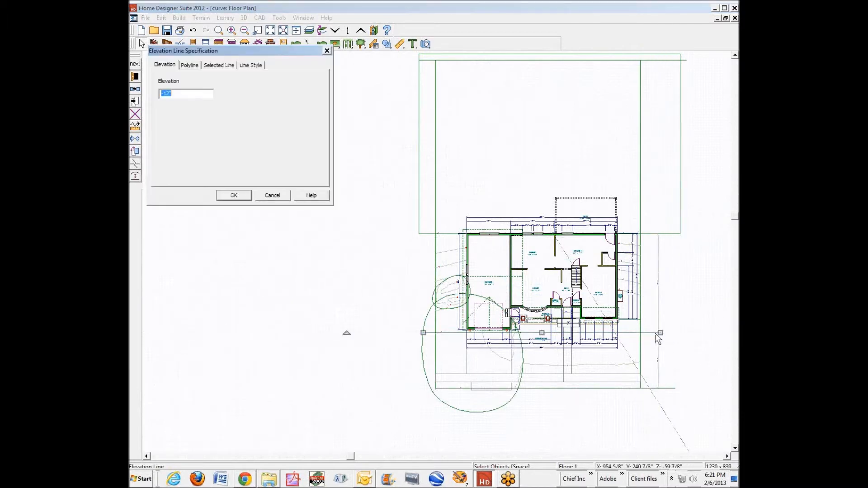
{"action": "left_click", "coordinate": [273, 195]}
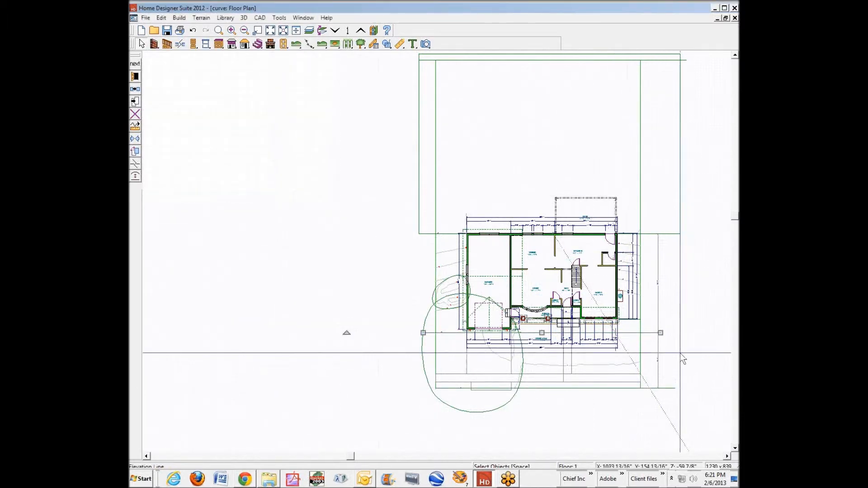
{"action": "scroll", "coordinate": [679, 354], "scroll_direction": "up", "scroll_amount": 1}
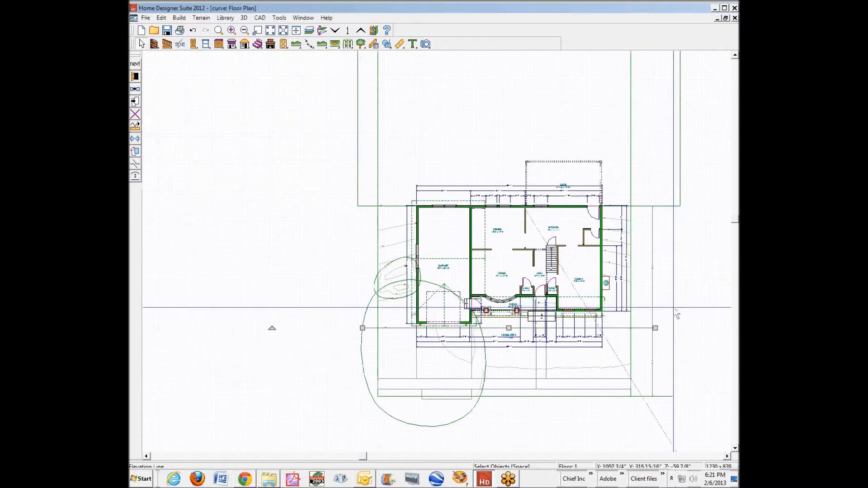
{"action": "left_click", "coordinate": [644, 207]}
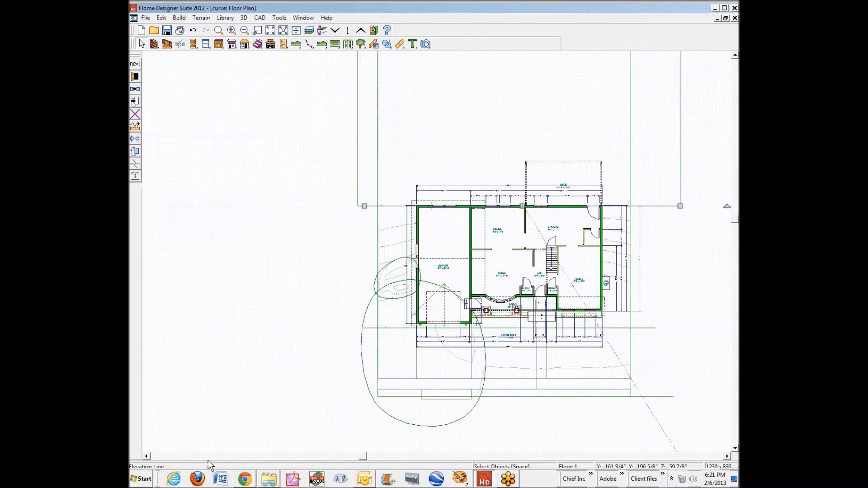
{"action": "left_click", "coordinate": [135, 76]}
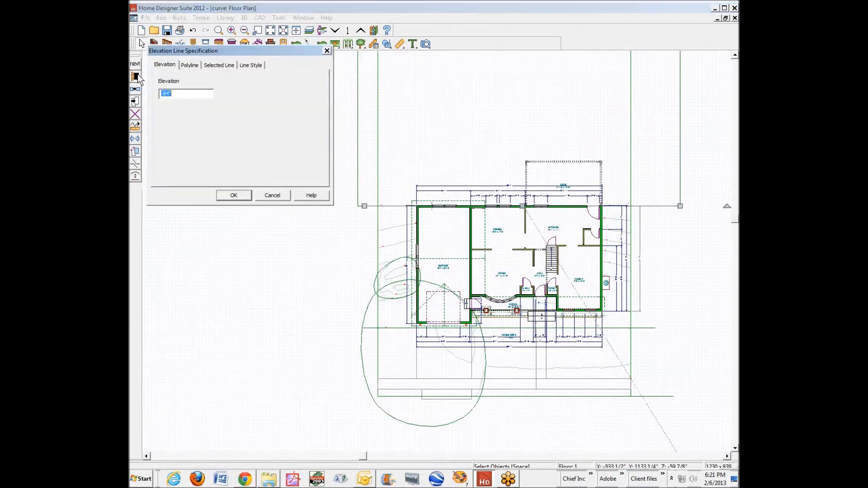
{"action": "left_click", "coordinate": [275, 199]}
Create a Perspective Full Overview and examine the terrain around the back of the house and the garage front
{"action": "left_click", "coordinate": [427, 44]}
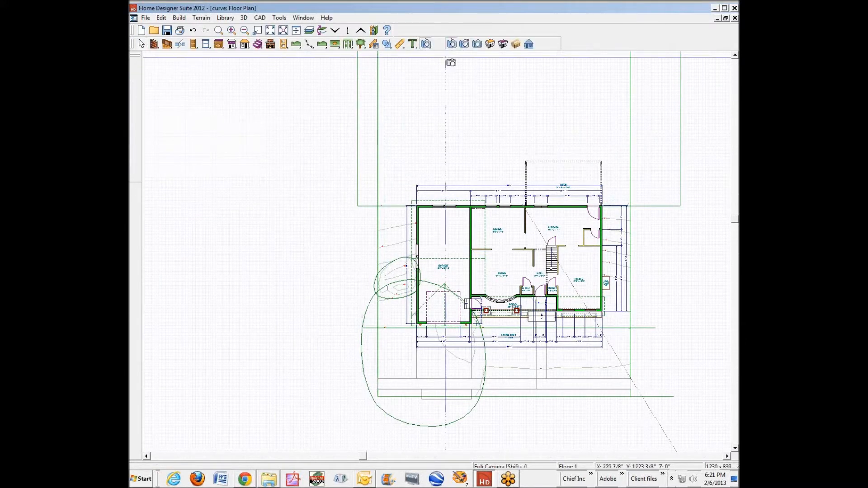
{"action": "left_click", "coordinate": [503, 44]}
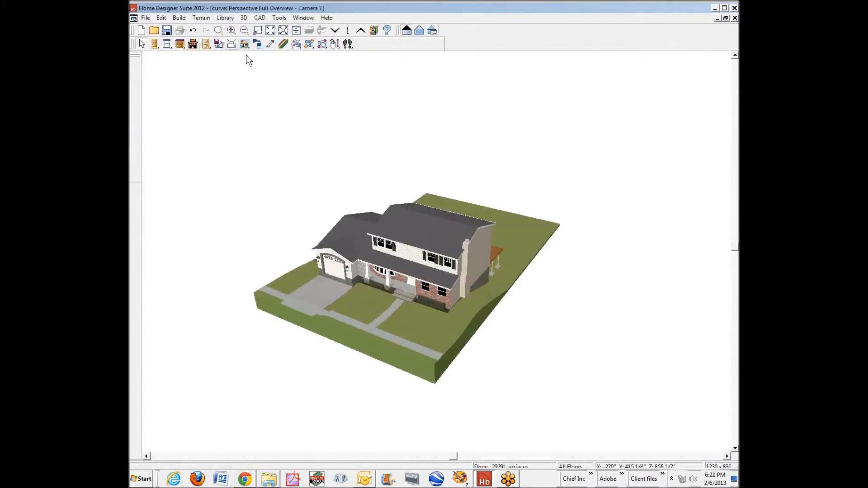
{"action": "left_click", "coordinate": [333, 47]}
{"action": "left_click_drag", "start_coordinate": [480, 240], "coordinate": [265, 245]}
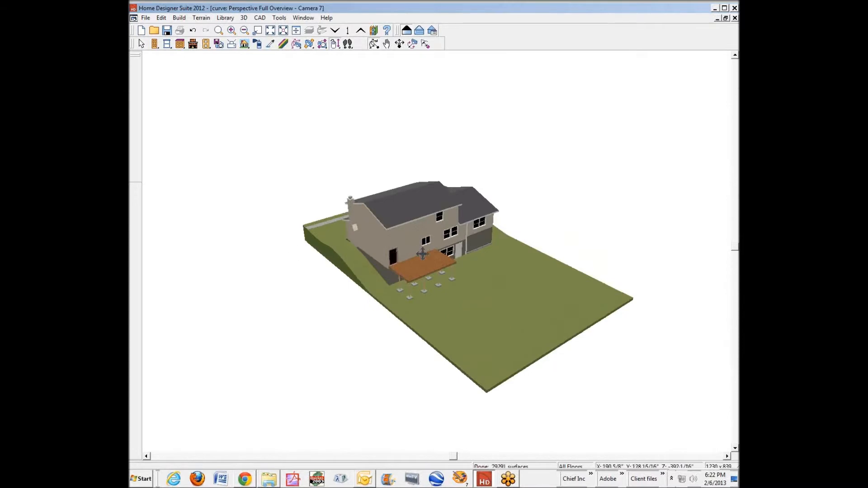
{"action": "left_click_drag", "start_coordinate": [423, 242], "coordinate": [721, 252]}
{"action": "left_click_drag", "start_coordinate": [440, 285], "coordinate": [442, 278]}
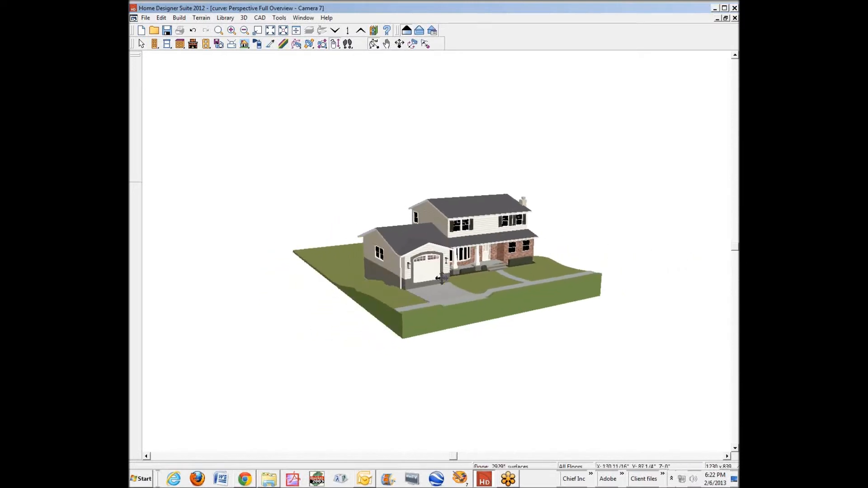
{"action": "scroll", "coordinate": [432, 279], "scroll_direction": "up", "scroll_amount": 2}
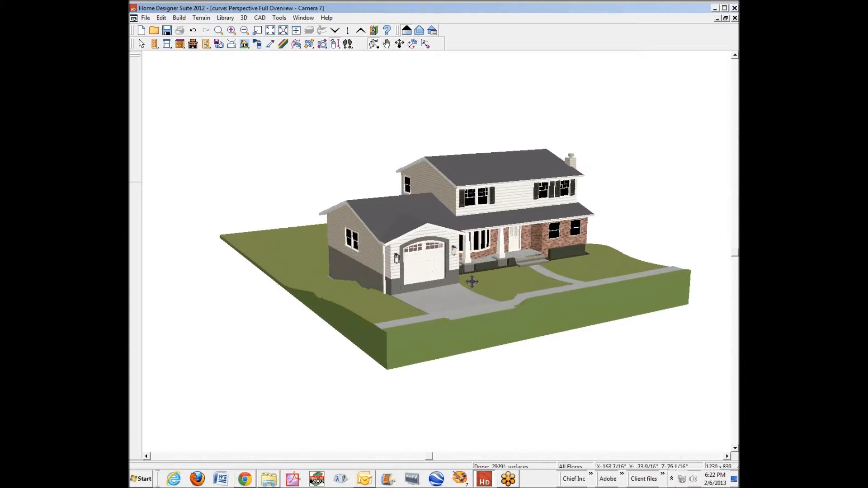
Set the garage's absolute floor elevation to -42" and check the overhead door against the driveway in the exterior view
{"action": "key", "text": "ctrl+Tab"}
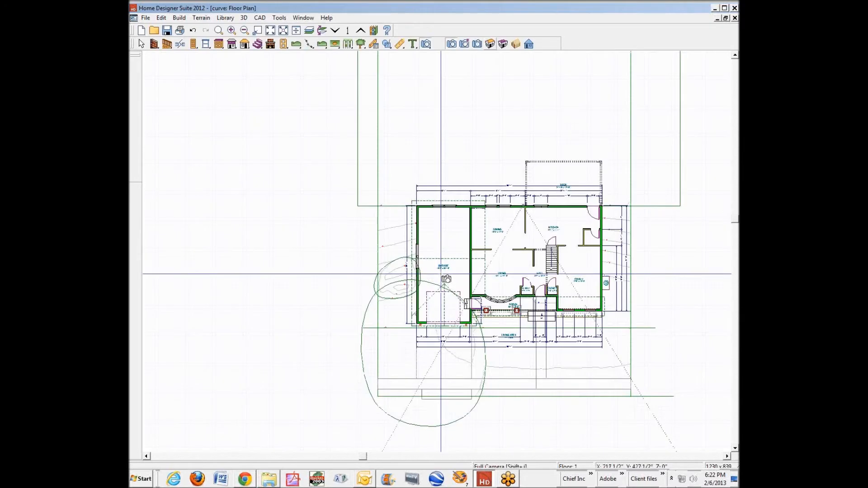
{"action": "scroll", "coordinate": [452, 280], "scroll_direction": "up", "scroll_amount": 1}
{"action": "right_click", "coordinate": [453, 278]}
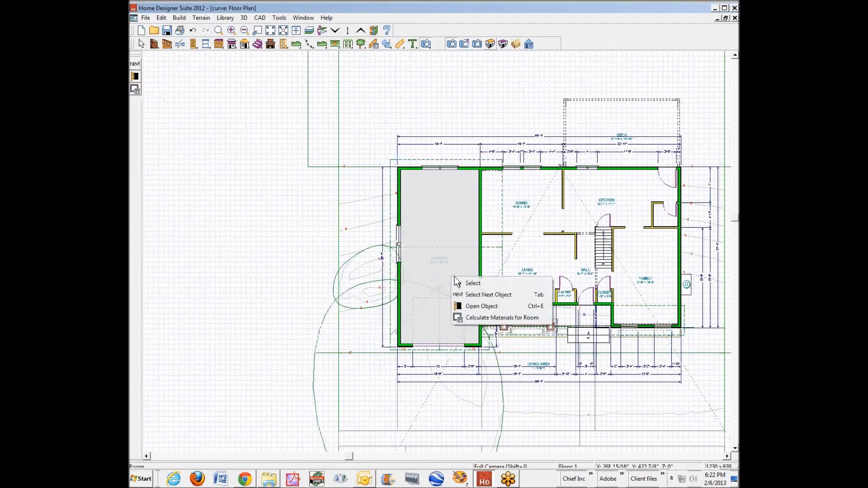
{"action": "left_click", "coordinate": [474, 307]}
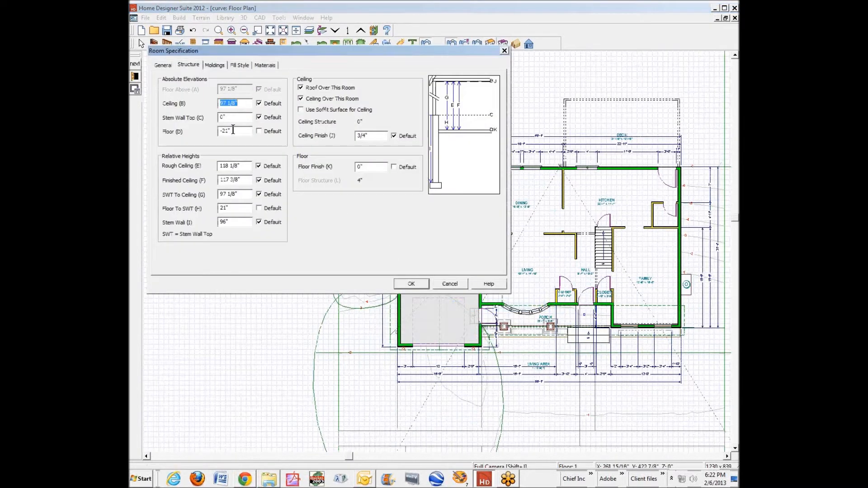
{"action": "type", "text": "-42"}
{"action": "left_click", "coordinate": [412, 288]}
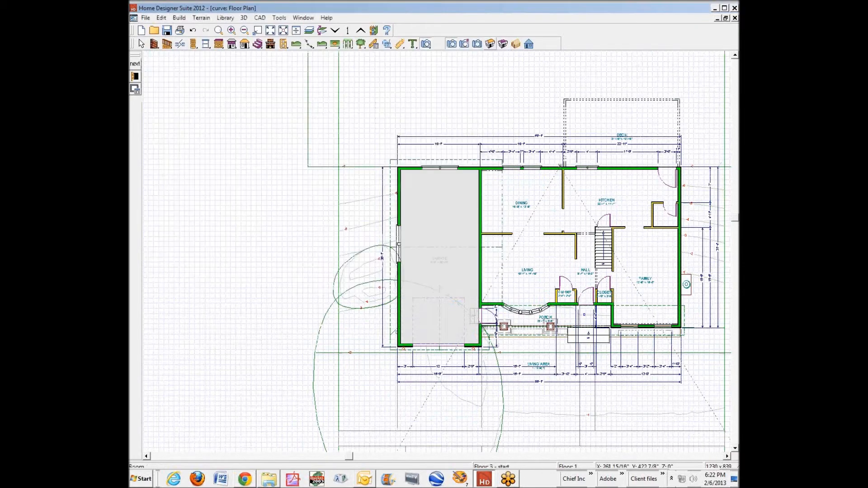
{"action": "key", "text": "shift+o"}
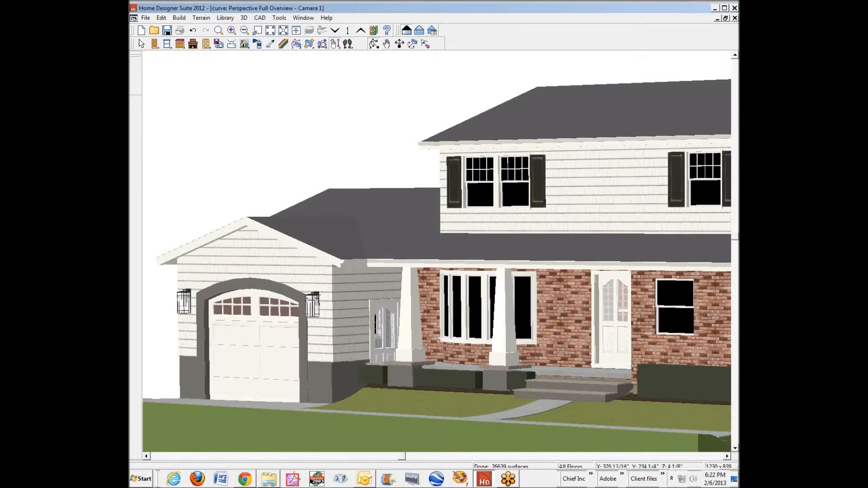
Raise the door between garage and porch so its bottom sits at the porch floor level
{"action": "left_click", "coordinate": [378, 333]}
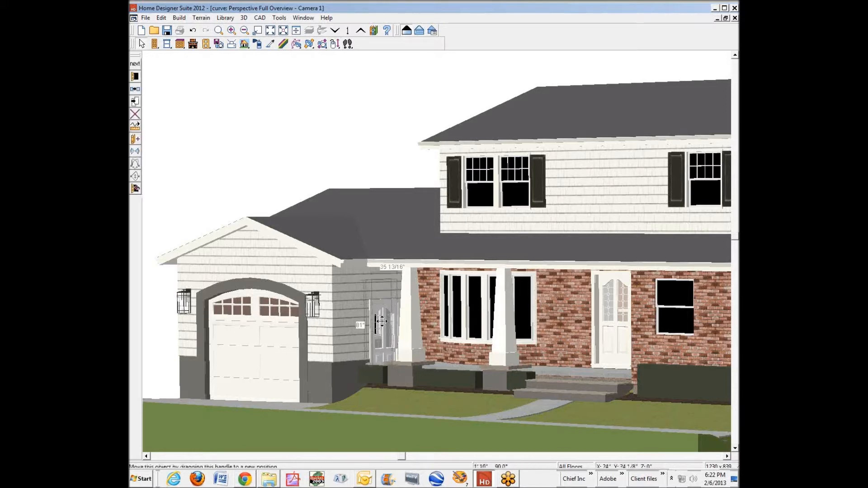
{"action": "left_click_drag", "start_coordinate": [380, 320], "coordinate": [381, 320]}
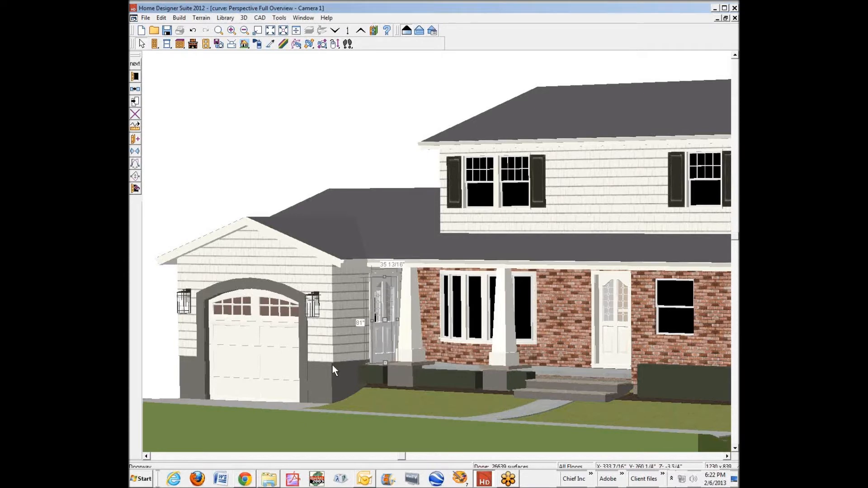
{"action": "key", "text": "Escape"}
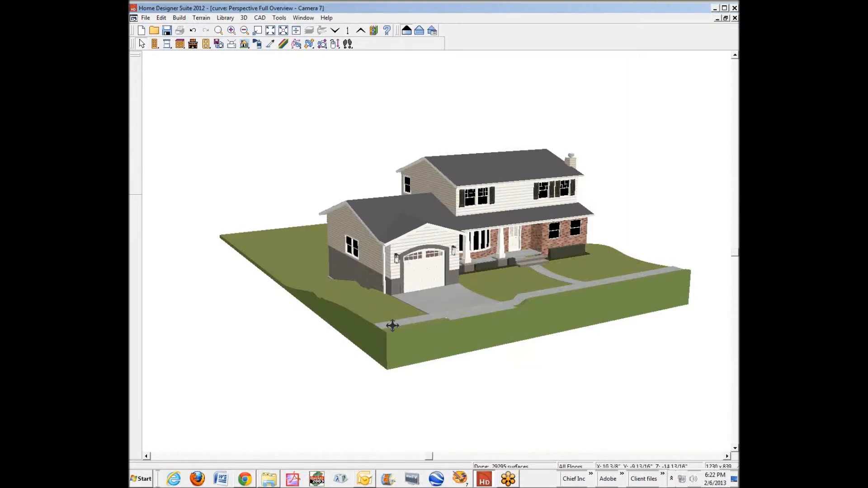
Create a Full Camera view inside the garage toward the porch door and inspect the steps and floor below it
{"action": "key", "text": "ctrl+w"}
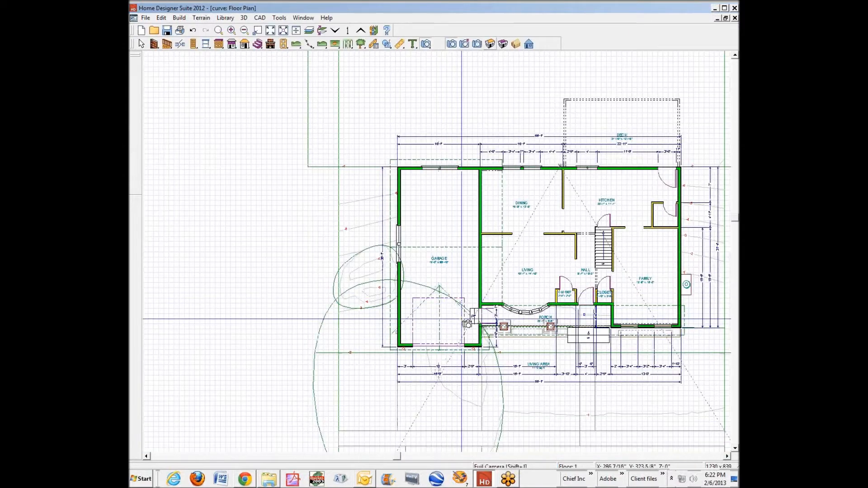
{"action": "scroll", "coordinate": [474, 328], "scroll_direction": "up", "scroll_amount": 2}
{"action": "scroll", "coordinate": [474, 329], "scroll_direction": "up", "scroll_amount": 3}
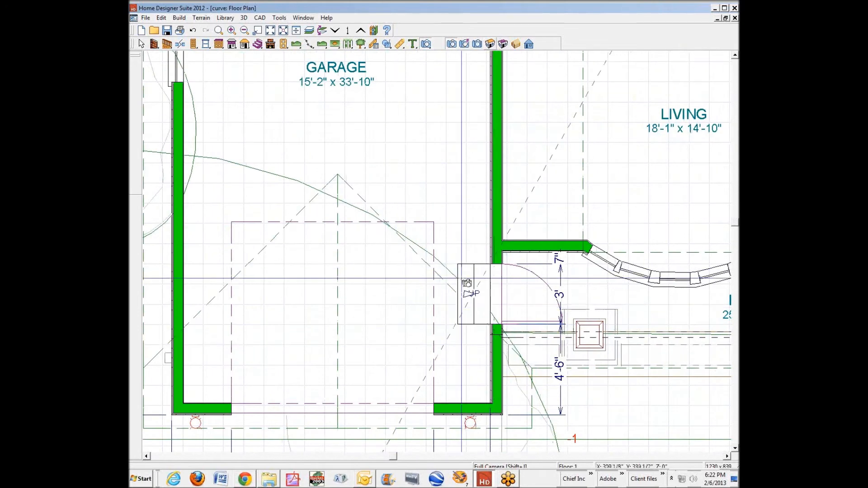
{"action": "left_click", "coordinate": [426, 44]}
{"action": "left_click_drag", "start_coordinate": [242, 76], "coordinate": [491, 298]}
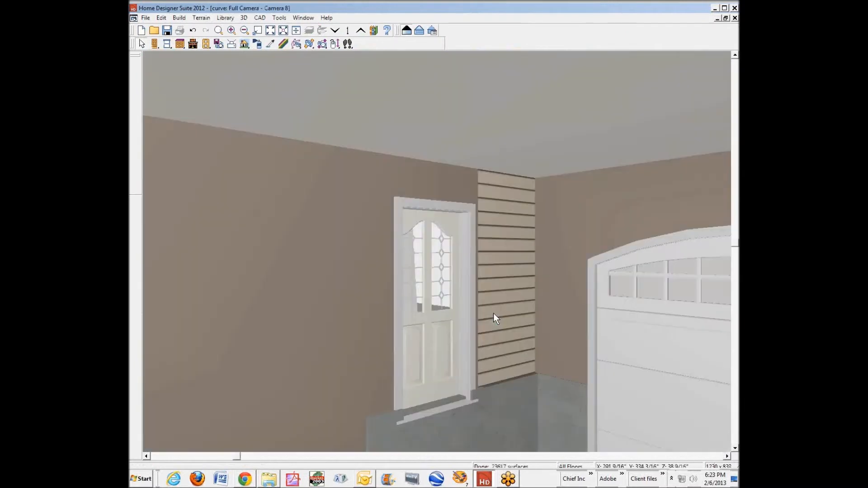
{"action": "left_click", "coordinate": [735, 448]}
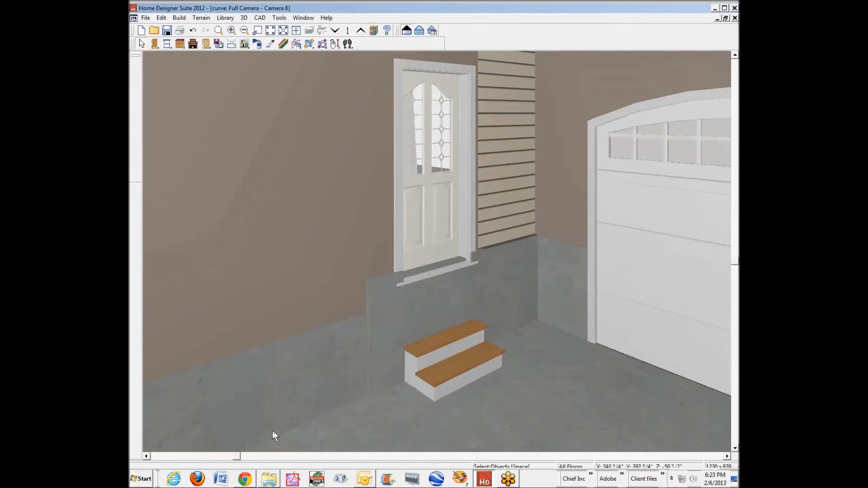
Shift the overhead garage door along the front wall in the floor plan, away from the steps at the porch door
{"action": "key", "text": "ctrl+Tab"}
{"action": "scroll", "coordinate": [485, 303], "scroll_direction": "up", "scroll_amount": 1}
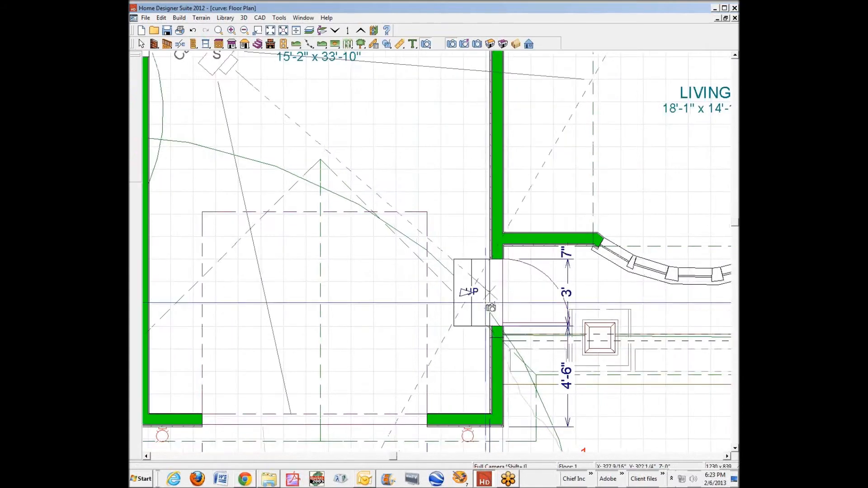
{"action": "scroll", "coordinate": [310, 140], "scroll_direction": "down", "scroll_amount": 2}
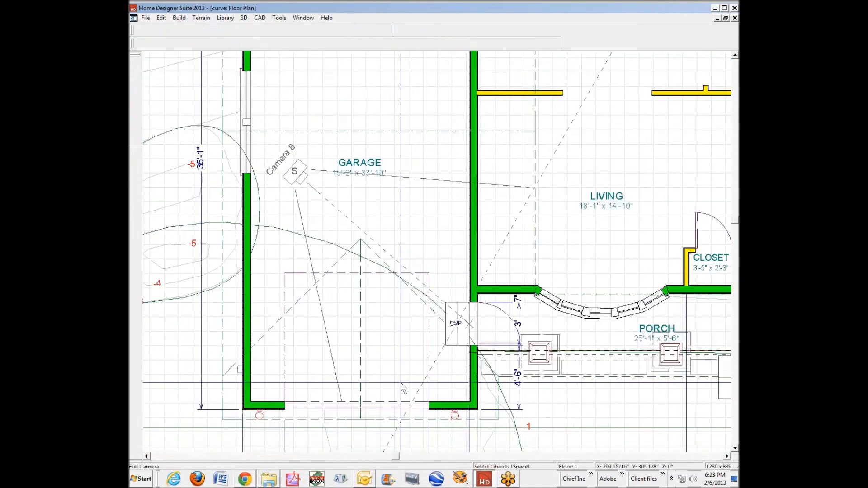
{"action": "left_click", "coordinate": [357, 405]}
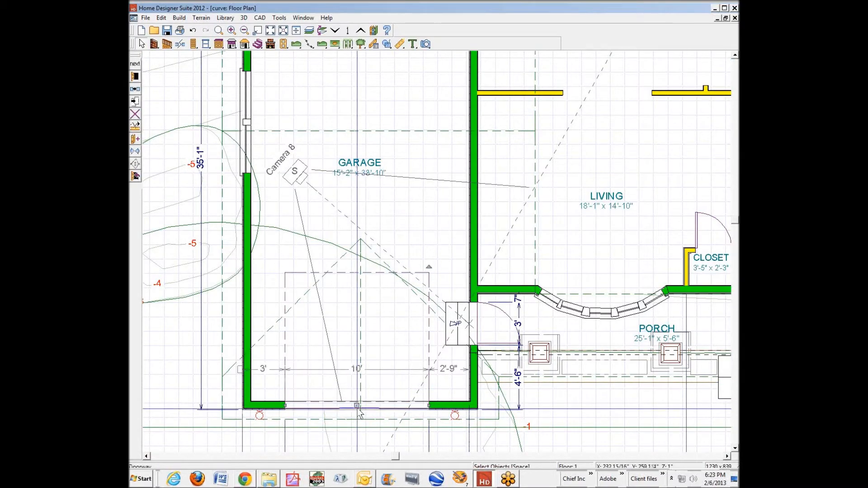
{"action": "left_click_drag", "start_coordinate": [362, 412], "coordinate": [345, 412]}
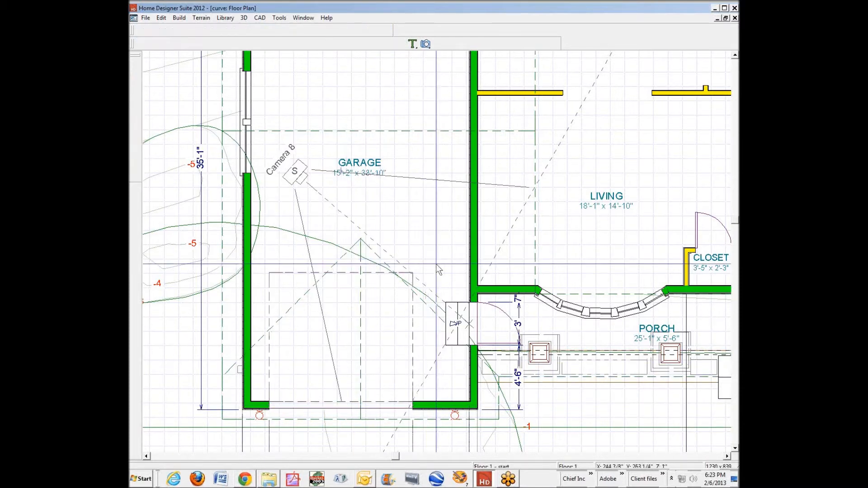
Delete the steps inside the garage at the porch door in the floor plan
{"action": "left_click", "coordinate": [460, 326]}
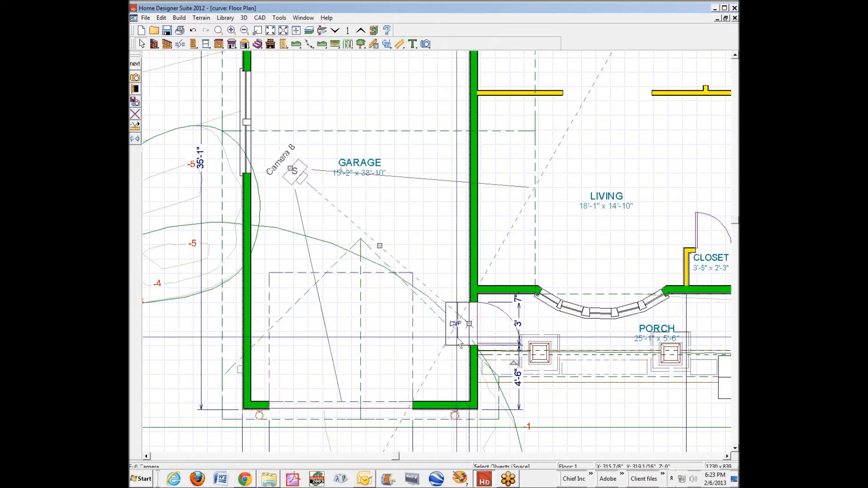
{"action": "left_click", "coordinate": [458, 324]}
{"action": "left_click_drag", "start_coordinate": [457, 323], "coordinate": [435, 252]}
{"action": "key", "text": "Delete"}
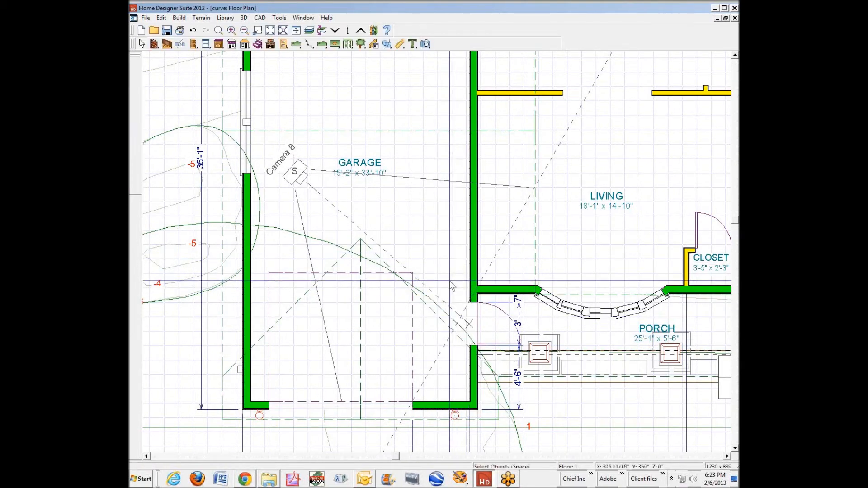
Draw a rectangular stair landing in the garage against the porch door and set its depth from the wall to 39"
{"action": "scroll", "coordinate": [465, 322], "scroll_direction": "up", "scroll_amount": 2}
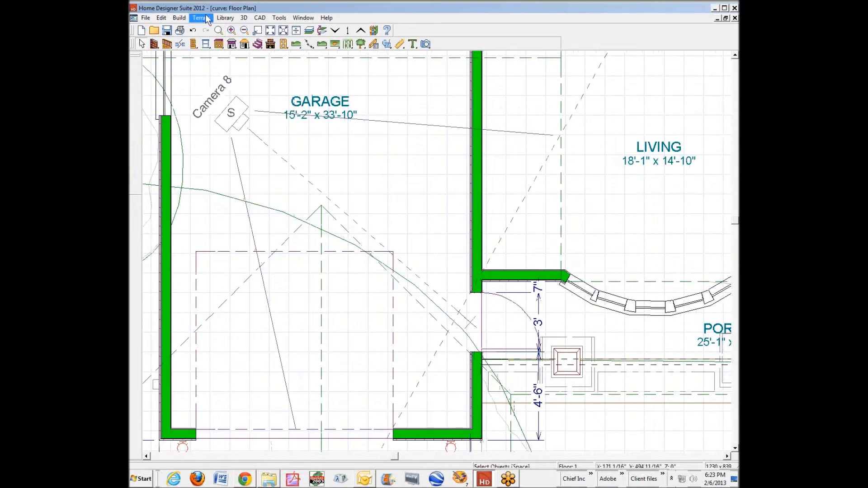
{"action": "left_click", "coordinate": [180, 17]}
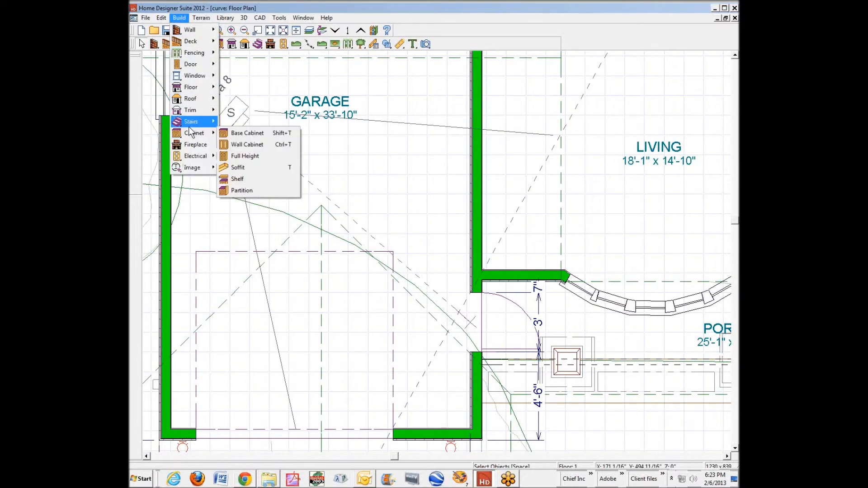
{"action": "mouse_move", "coordinate": [189, 121]}
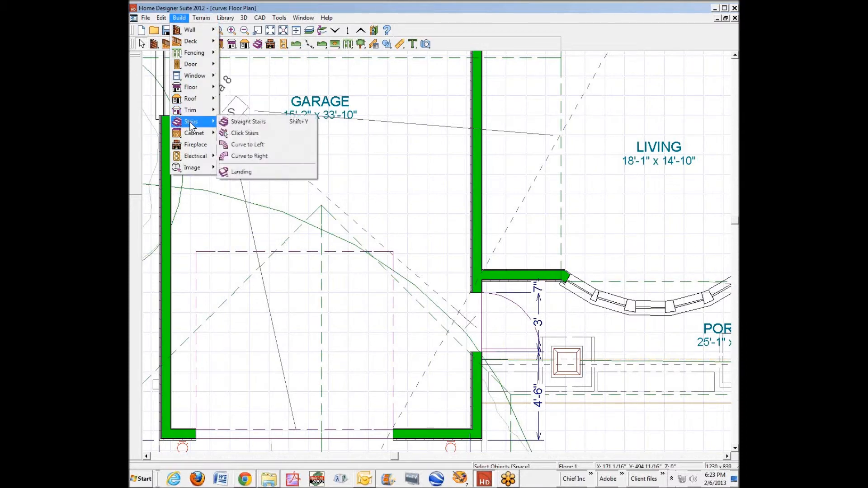
{"action": "left_click", "coordinate": [245, 170]}
{"action": "left_click_drag", "start_coordinate": [417, 287], "coordinate": [471, 360]}
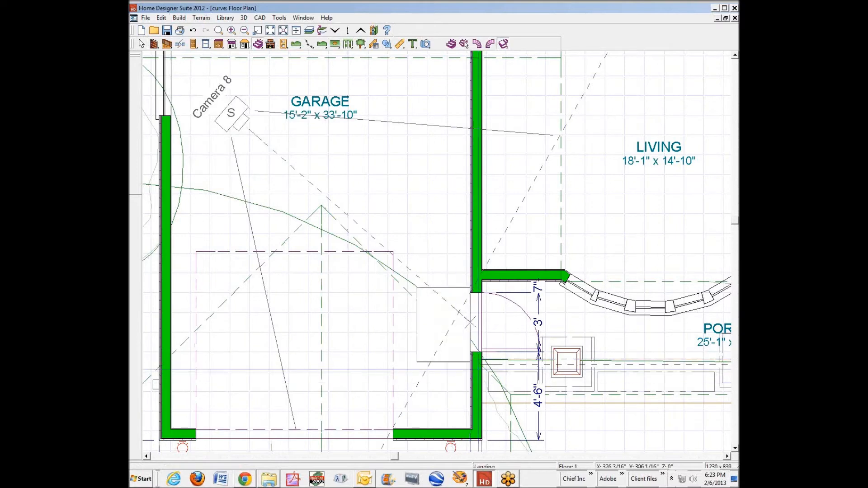
{"action": "left_click", "coordinate": [416, 331]}
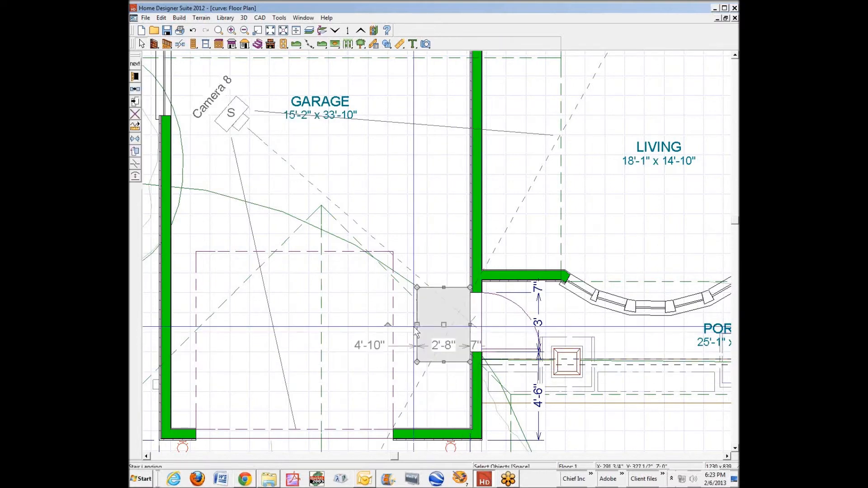
{"action": "left_click", "coordinate": [446, 346]}
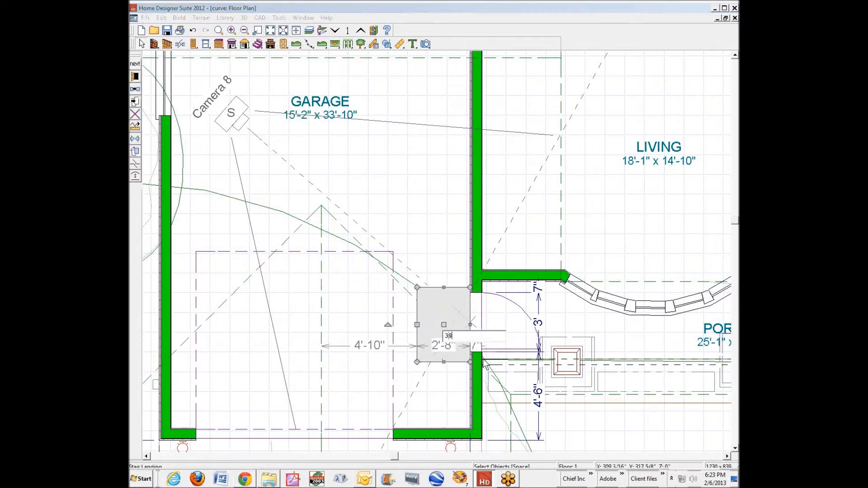
{"action": "key", "text": "Return"}
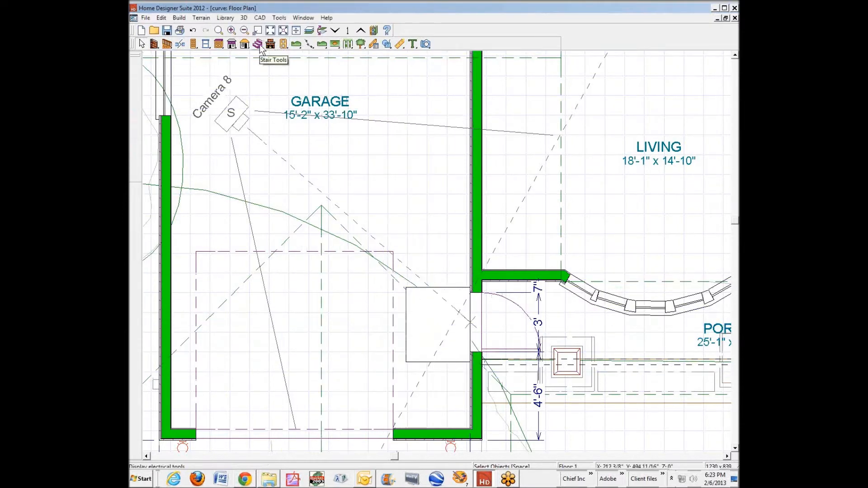
Look through the stair landing's polyline, selected line, line style and fill style settings
{"action": "double_click", "coordinate": [409, 317]}
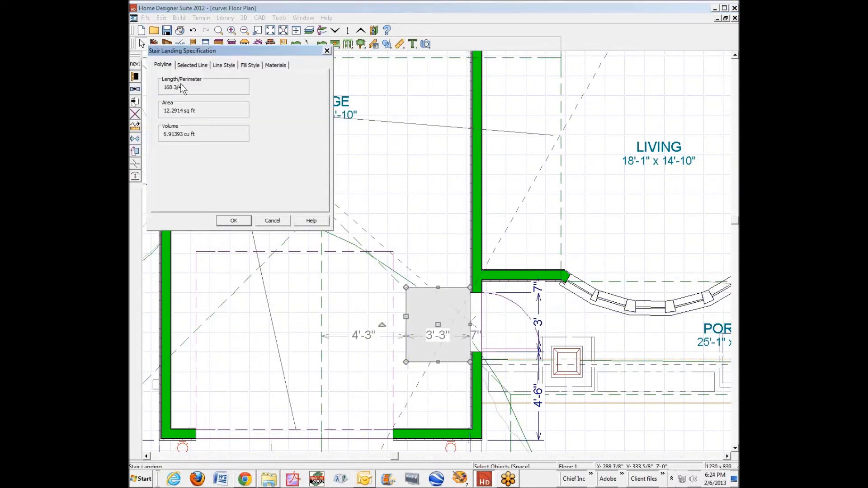
{"action": "left_click", "coordinate": [185, 66]}
{"action": "left_click", "coordinate": [222, 66]}
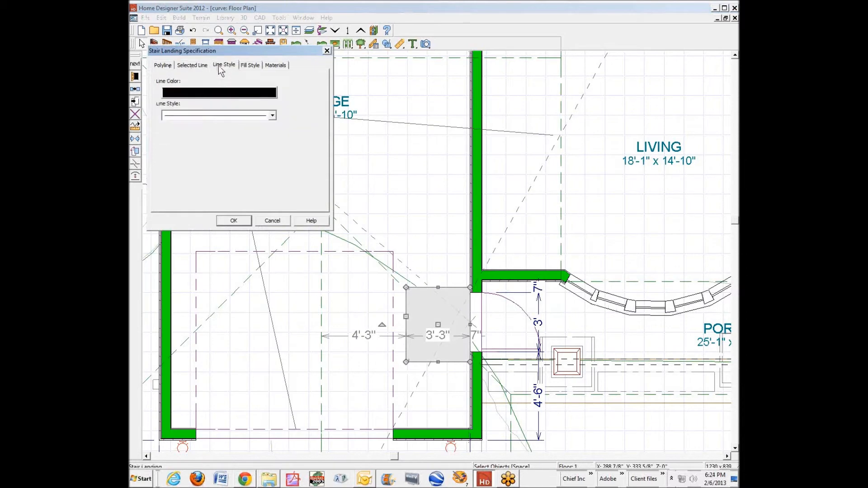
{"action": "left_click", "coordinate": [249, 65]}
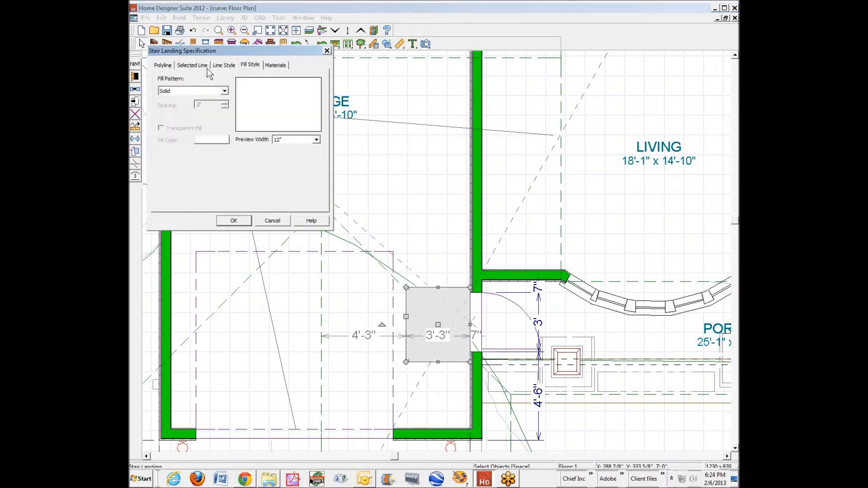
{"action": "left_click", "coordinate": [162, 65]}
{"action": "left_click", "coordinate": [274, 222]}
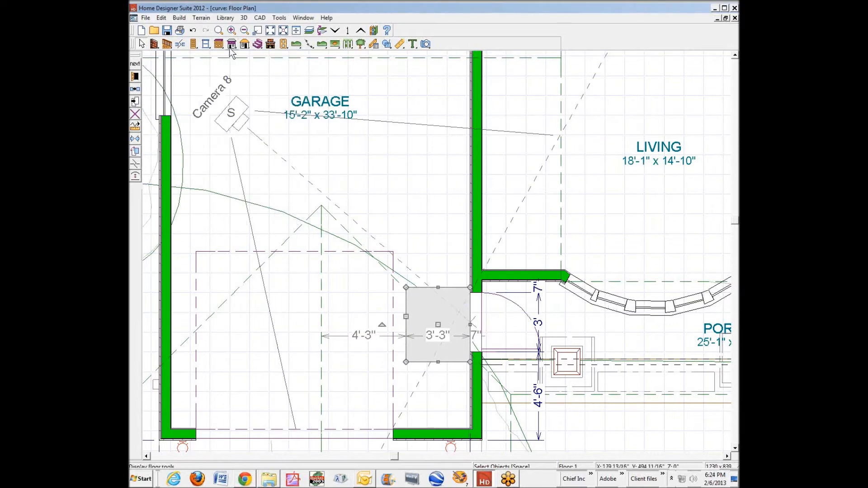
Place a staircase in the garage with Click Stairs, beside the landing on the side away from the front wall
{"action": "left_click", "coordinate": [257, 43]}
{"action": "left_click", "coordinate": [465, 44]}
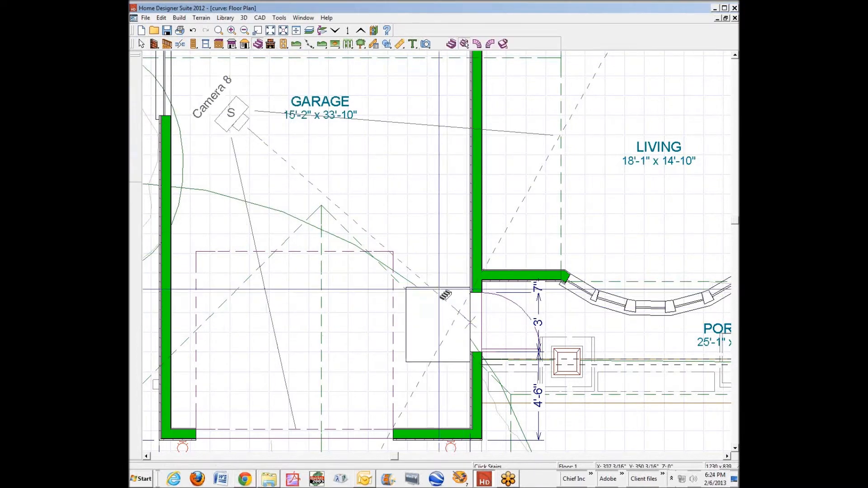
{"action": "left_click", "coordinate": [444, 294]}
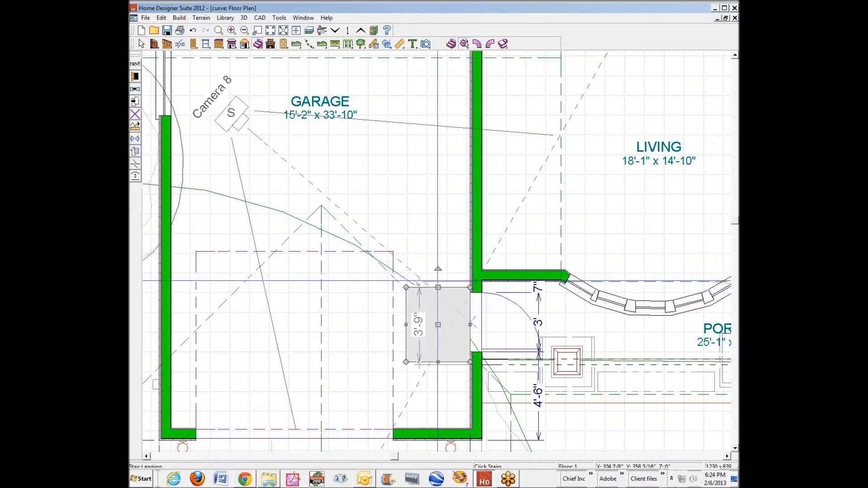
{"action": "left_click", "coordinate": [445, 286]}
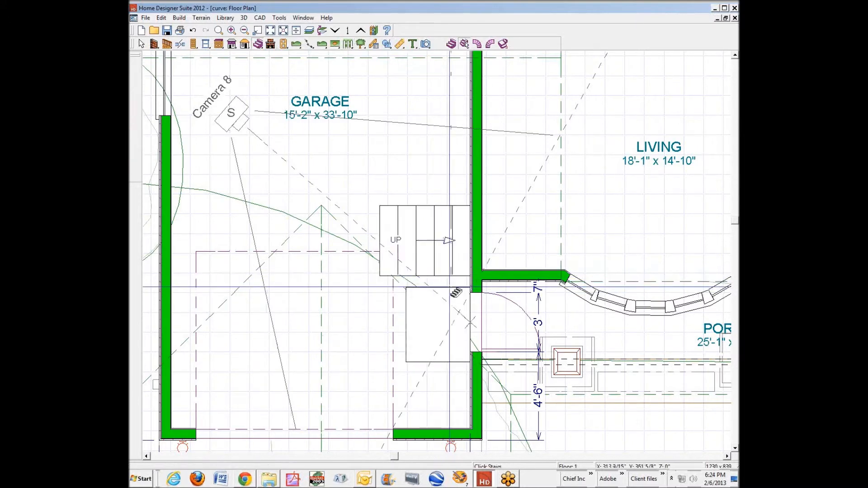
{"action": "key", "text": "space"}
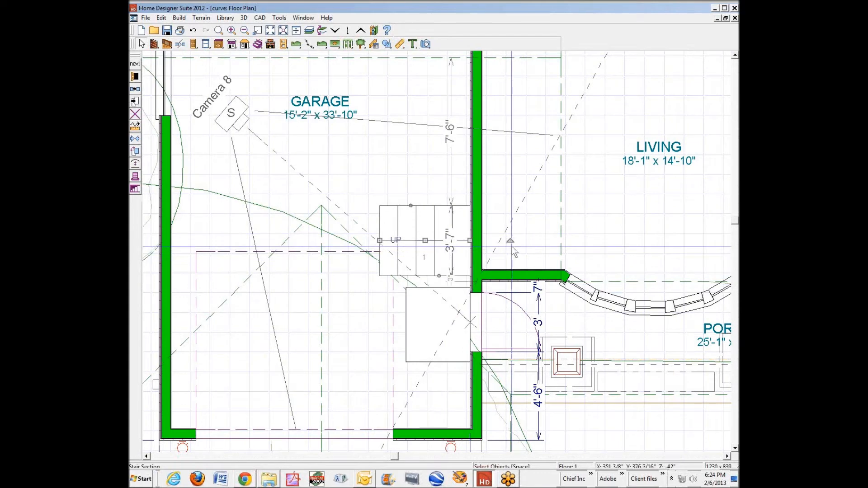
Rotate the staircase so it climbs toward the landing and move it against the wall shared with the living room
{"action": "left_click_drag", "start_coordinate": [510, 240], "coordinate": [428, 310]}
{"action": "key", "text": "Right"}
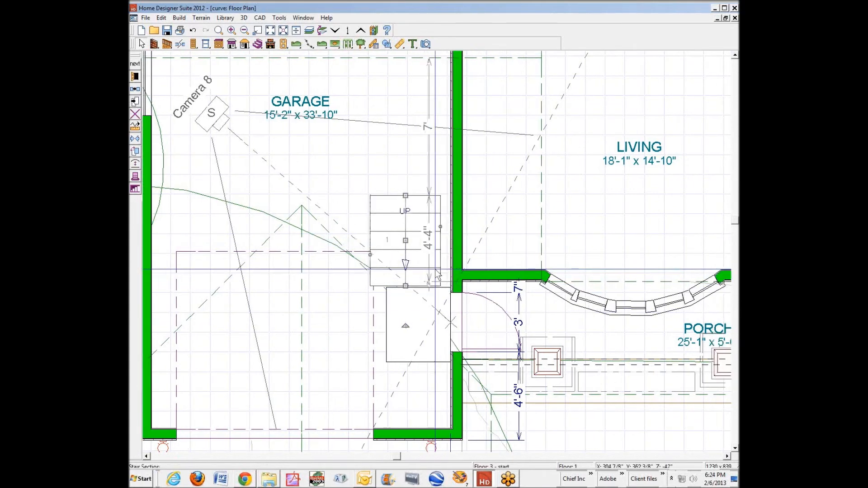
{"action": "key", "text": "Right"}
{"action": "key", "text": "Right"}
{"action": "key", "text": "Right"}
{"action": "key", "text": "Right"}
{"action": "key", "text": "Right"}
{"action": "key", "text": "Right"}
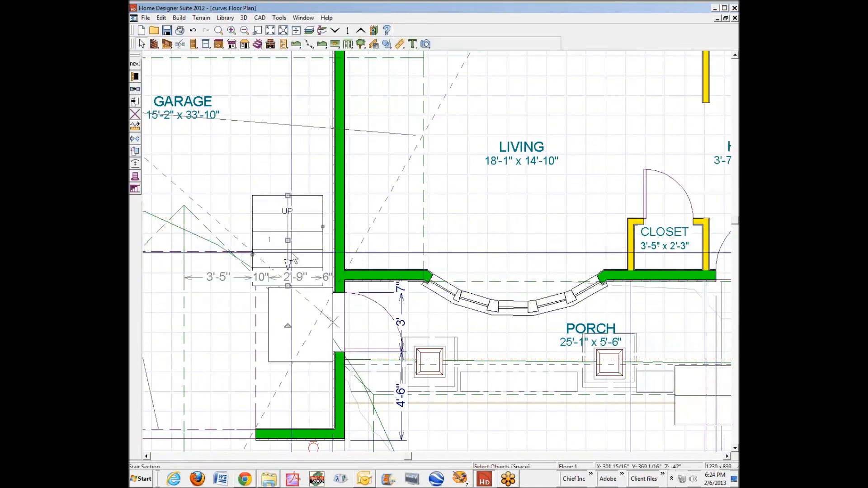
{"action": "left_click_drag", "start_coordinate": [288, 241], "coordinate": [296, 237]}
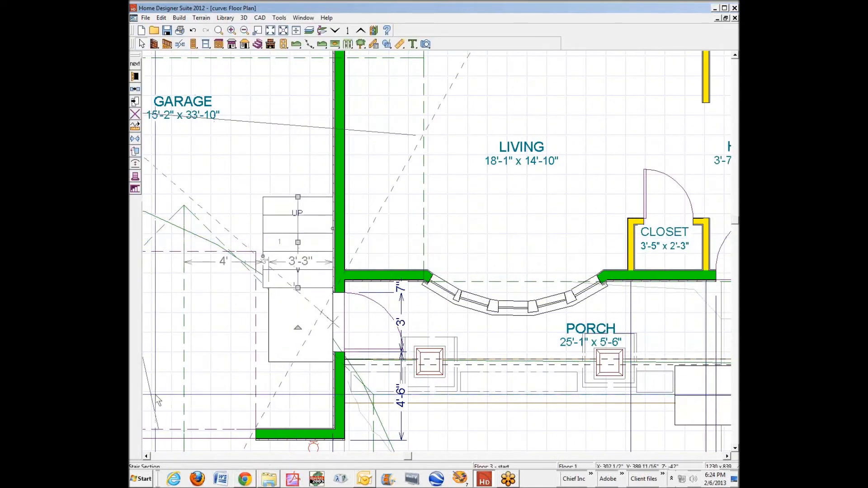
Set the garage staircase's width to 39" and check where its top end meets the landing edge
{"action": "left_click", "coordinate": [134, 76]}
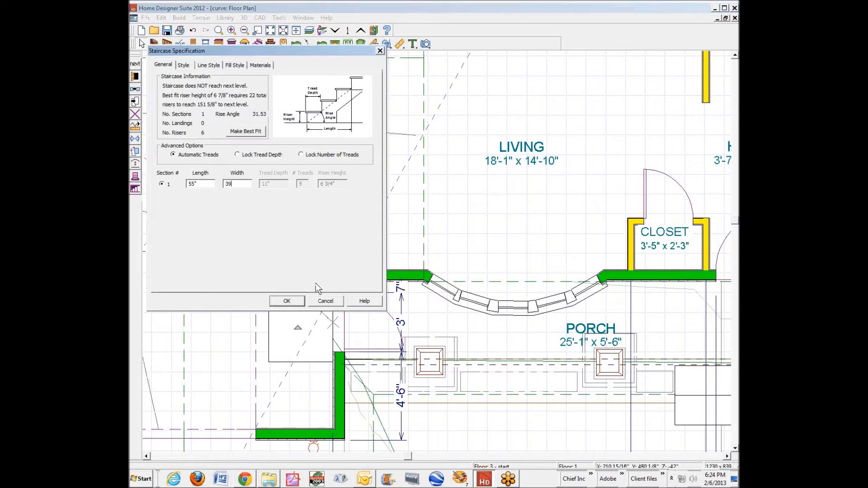
{"action": "left_click", "coordinate": [287, 301]}
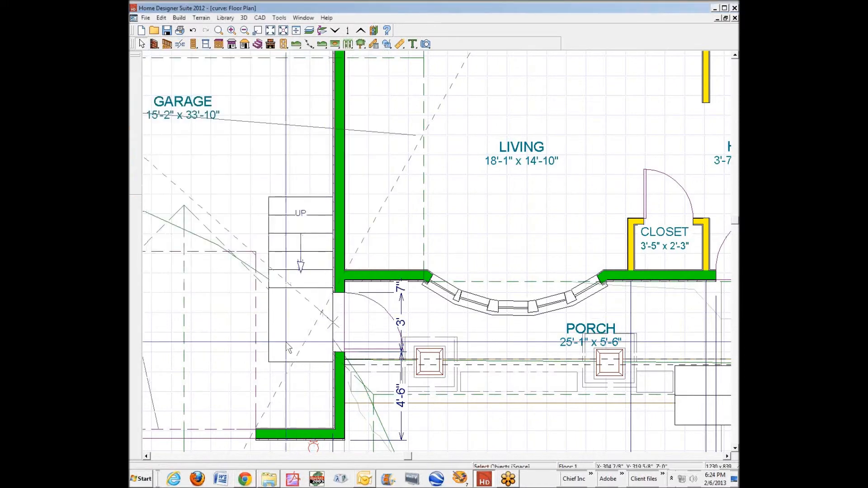
{"action": "scroll", "coordinate": [299, 322], "scroll_direction": "up", "scroll_amount": 2}
{"action": "scroll", "coordinate": [299, 322], "scroll_direction": "up", "scroll_amount": 1}
{"action": "left_click", "coordinate": [318, 202]}
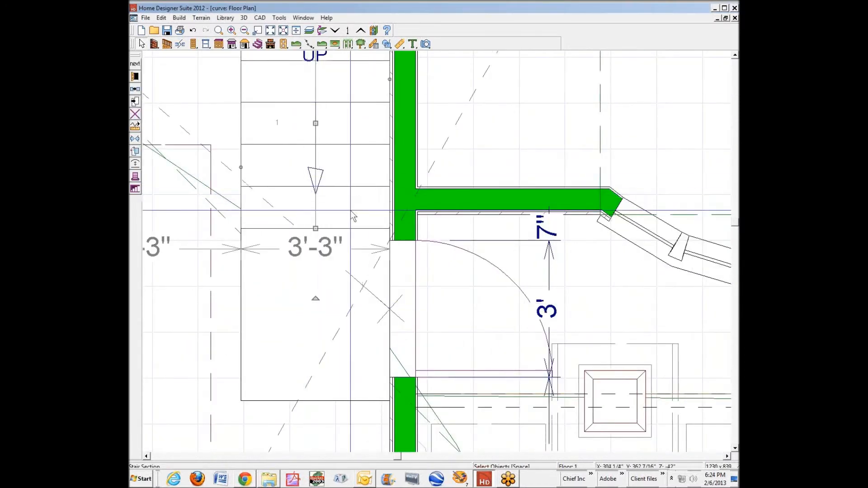
{"action": "mouse_move", "coordinate": [315, 228]}
{"action": "left_mouse_down"}
{"action": "mouse_move", "coordinate": [322, 240]}
{"action": "mouse_move", "coordinate": [331, 232]}
{"action": "left_mouse_up"}
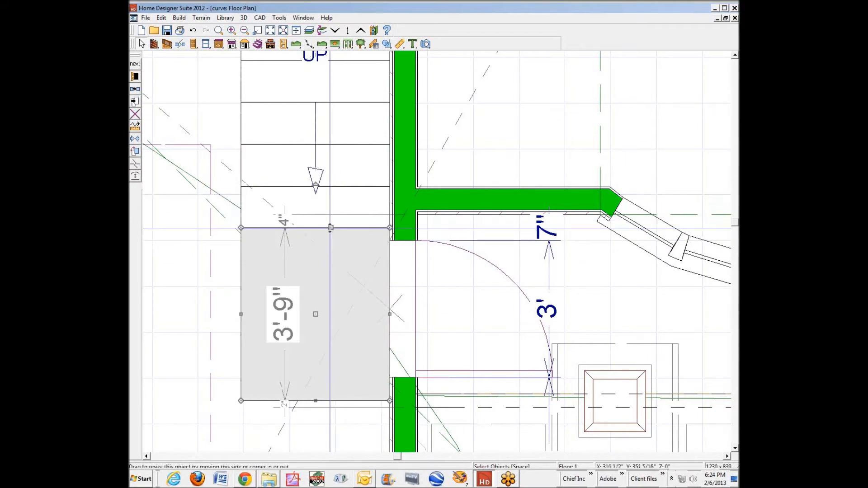
Inspect the staircase and landing in the garage camera view, including the landing's polyline and selected-line settings
{"action": "scroll", "coordinate": [342, 230], "scroll_direction": "down", "scroll_amount": 6}
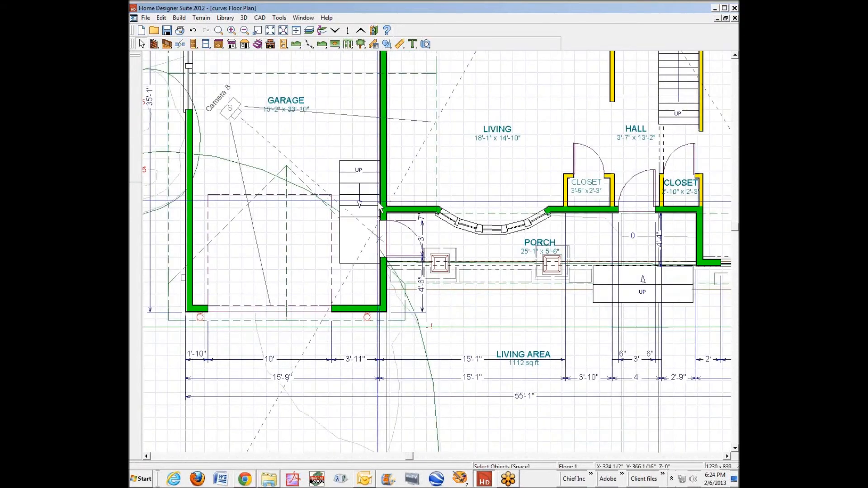
{"action": "key", "text": "ctrl+Tab"}
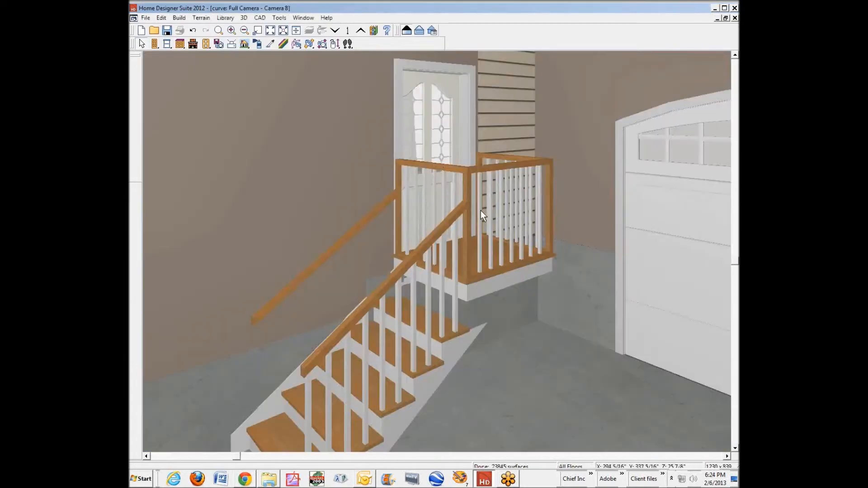
{"action": "scroll", "coordinate": [481, 210], "scroll_direction": "down", "scroll_amount": 2}
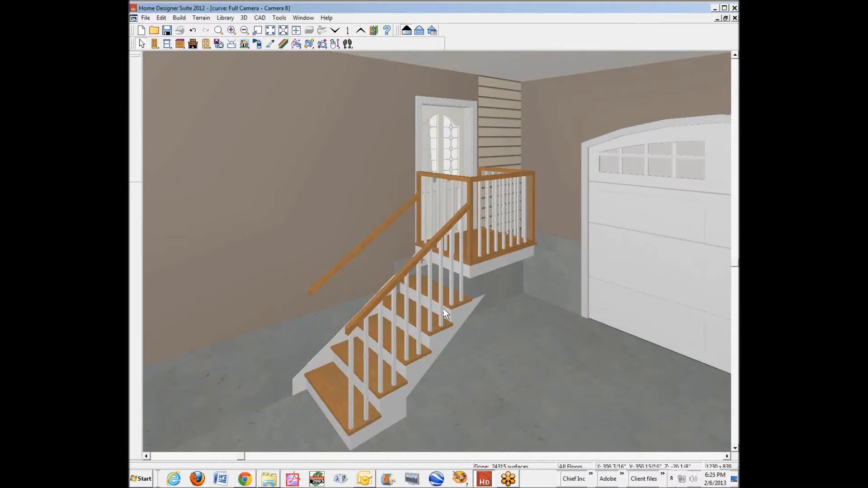
{"action": "double_click", "coordinate": [501, 252]}
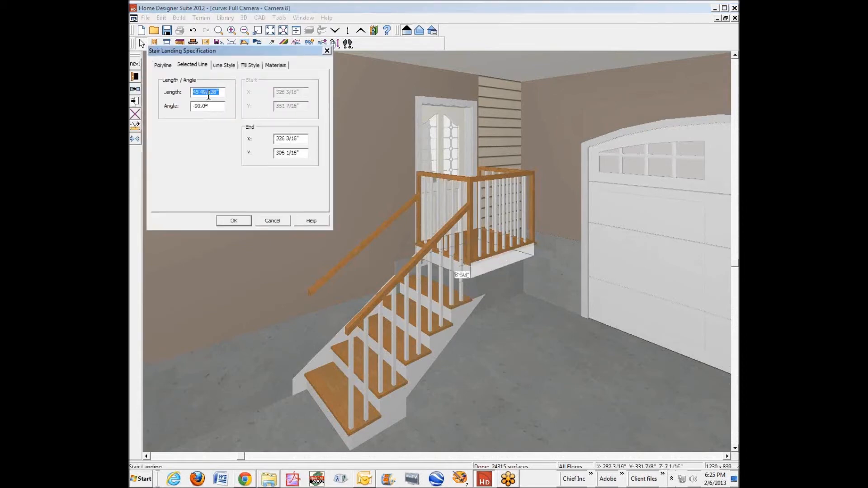
{"action": "left_click", "coordinate": [174, 66]}
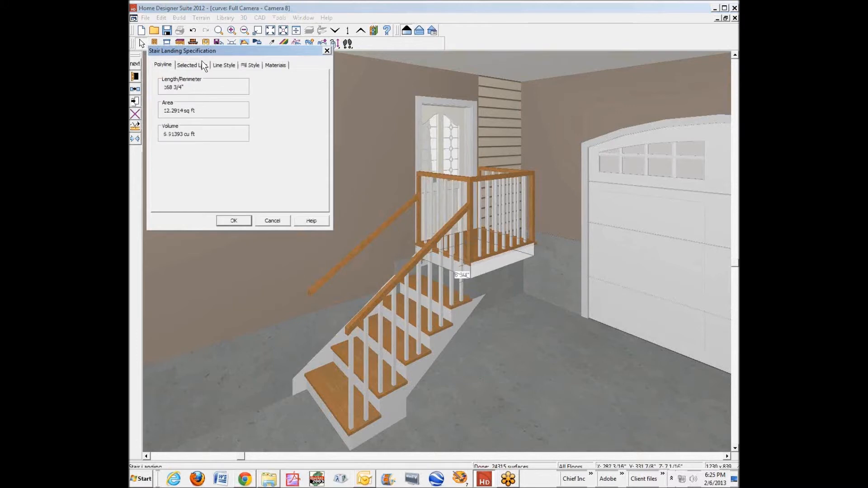
{"action": "left_click", "coordinate": [202, 64]}
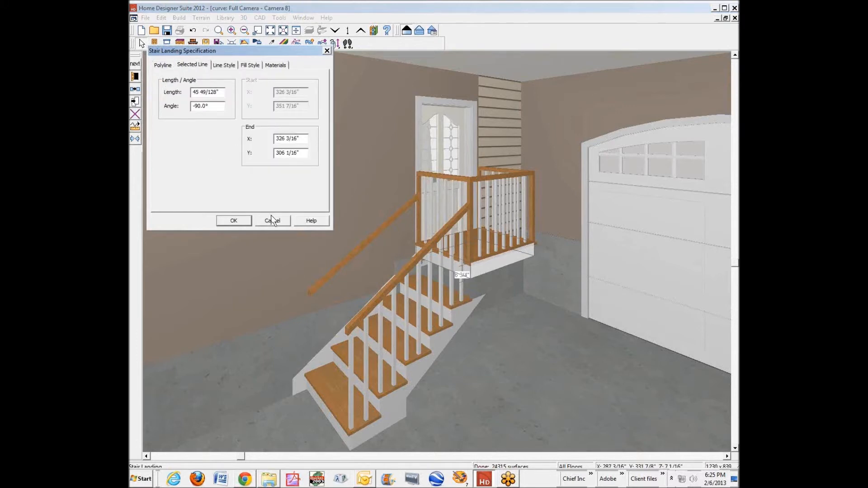
{"action": "left_click", "coordinate": [272, 221]}
Delete the stair landing at the porch door in the floor plan
{"action": "key", "text": "ctrl+Tab"}
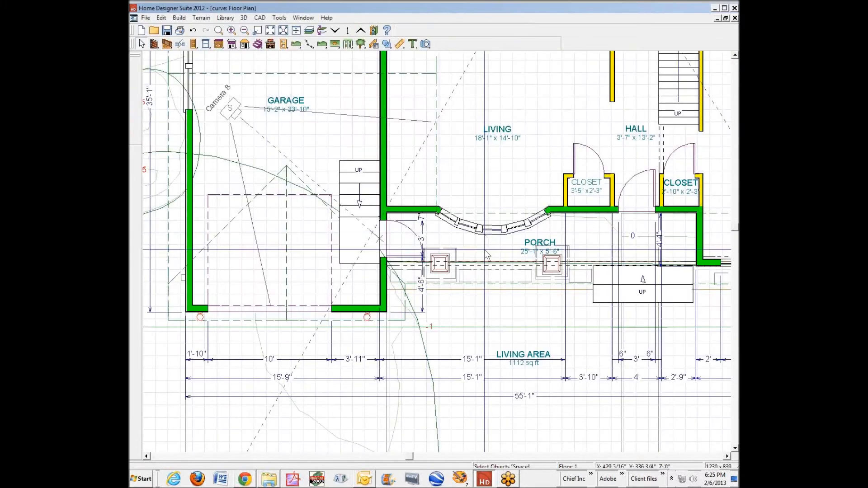
{"action": "scroll", "coordinate": [343, 251], "scroll_direction": "up", "scroll_amount": 1}
{"action": "scroll", "coordinate": [343, 251], "scroll_direction": "up", "scroll_amount": 1}
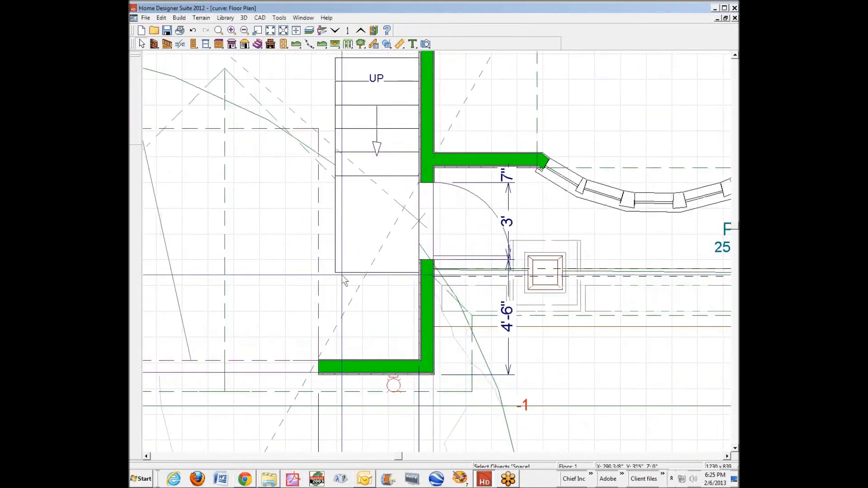
{"action": "left_click", "coordinate": [350, 246]}
{"action": "left_click", "coordinate": [300, 182]}
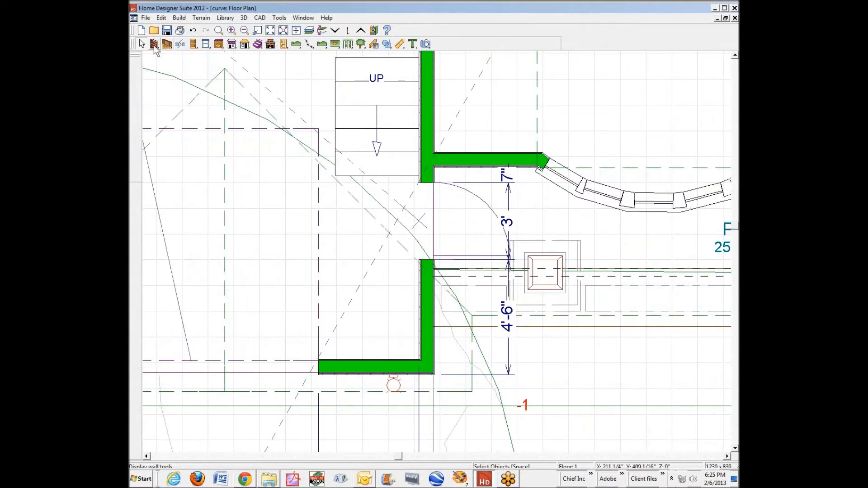
Enclose a landing area of about 2'-10" x 3'-2" inside the garage at the porch door with straight railings, adjoining the stairs
{"action": "left_click", "coordinate": [154, 45]}
{"action": "left_click", "coordinate": [505, 44]}
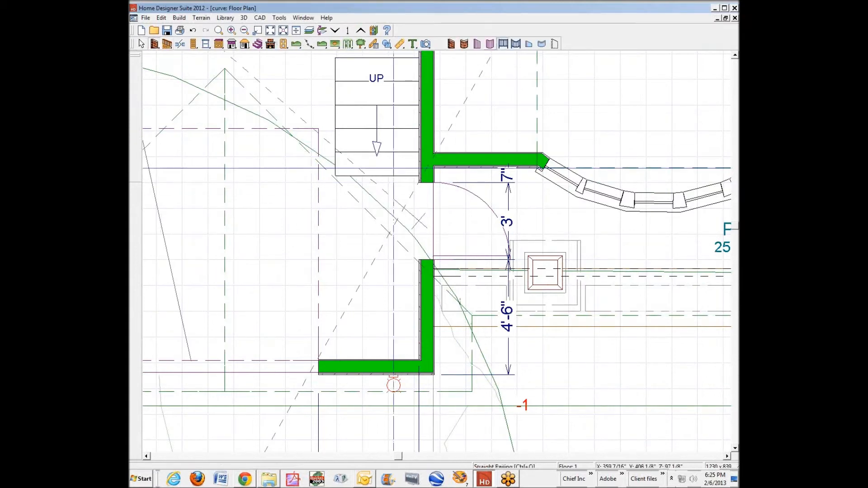
{"action": "left_click_drag", "start_coordinate": [426, 272], "coordinate": [418, 179]}
{"action": "key", "text": "space"}
{"action": "left_click", "coordinate": [390, 180]}
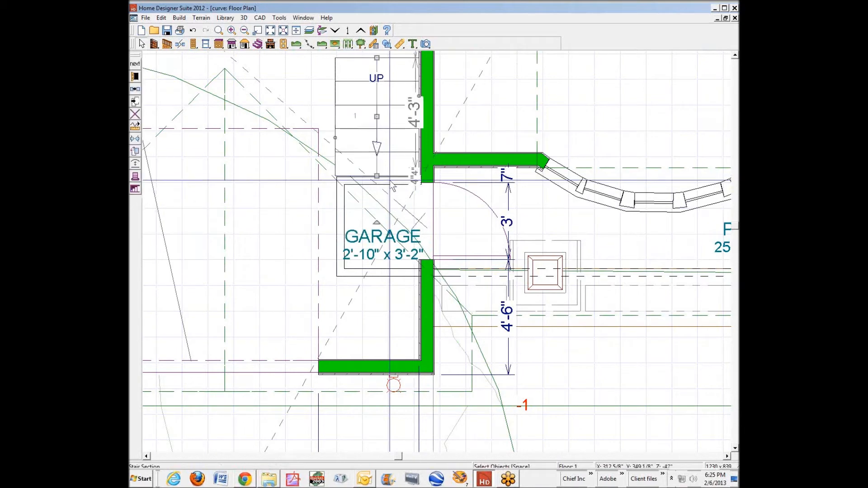
Move the railing between stairs and landing toward the stairs for a landing depth of about 3'-5", and shorten the staircase's landing end slightly
{"action": "scroll", "coordinate": [392, 186], "scroll_direction": "up", "scroll_amount": 1}
{"action": "left_click", "coordinate": [382, 216]}
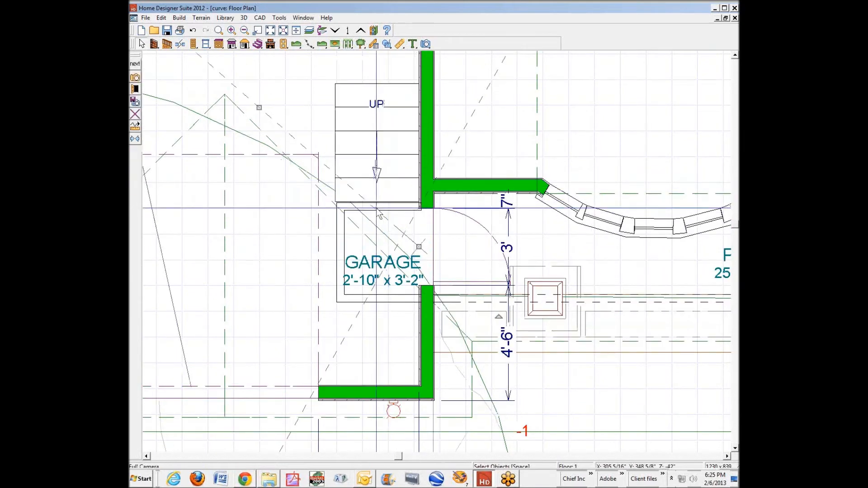
{"action": "left_click", "coordinate": [398, 204]}
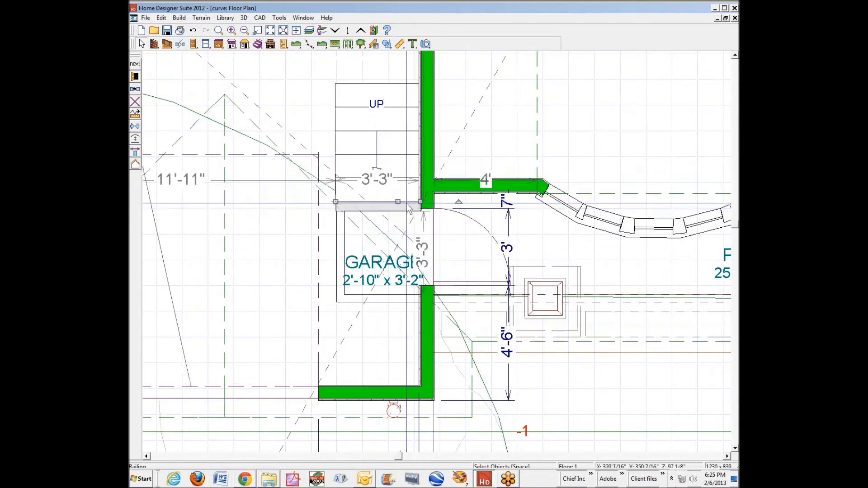
{"action": "left_click_drag", "start_coordinate": [397, 203], "coordinate": [397, 194]}
{"action": "left_click", "coordinate": [396, 301]}
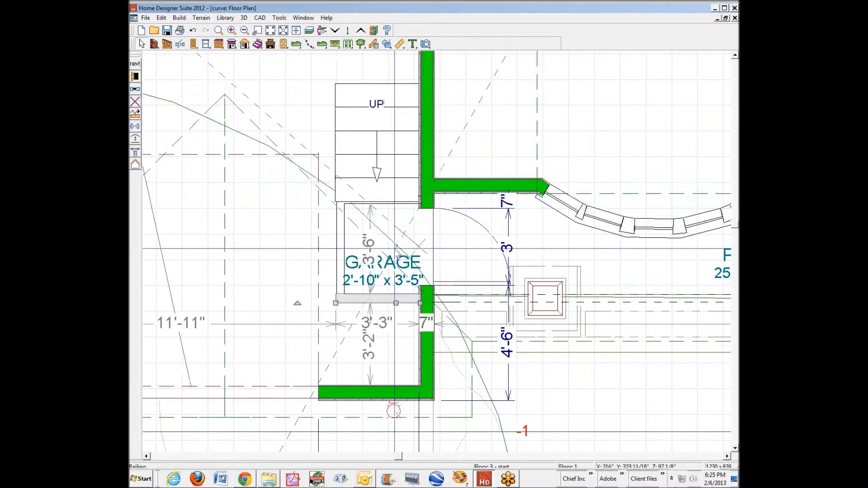
{"action": "left_click", "coordinate": [367, 193]}
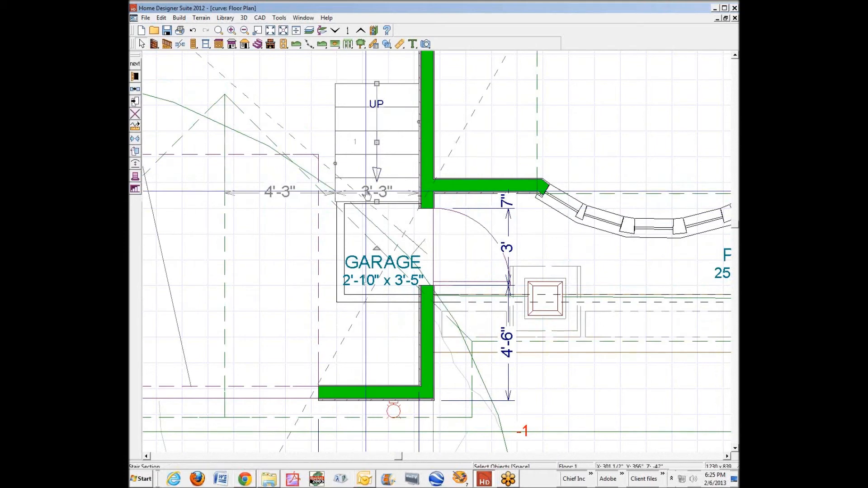
{"action": "mouse_move", "coordinate": [376, 201]}
{"action": "left_mouse_down"}
{"action": "mouse_move", "coordinate": [375, 184]}
{"action": "mouse_move", "coordinate": [375, 196]}
{"action": "left_mouse_up"}
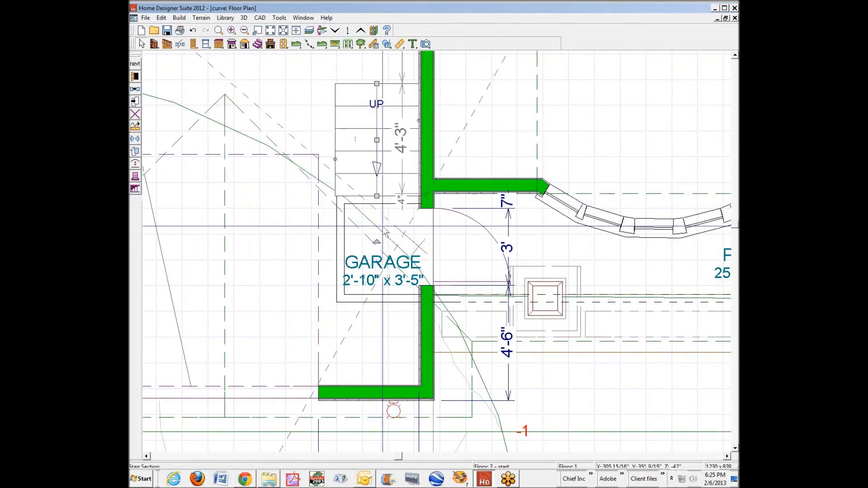
Extend the landing's outer side railing toward the stairs and set its clear distance from the house wall to 36"
{"action": "left_click", "coordinate": [338, 226]}
{"action": "left_click_drag", "start_coordinate": [336, 223], "coordinate": [329, 198]}
{"action": "left_click_drag", "start_coordinate": [332, 198], "coordinate": [334, 197]}
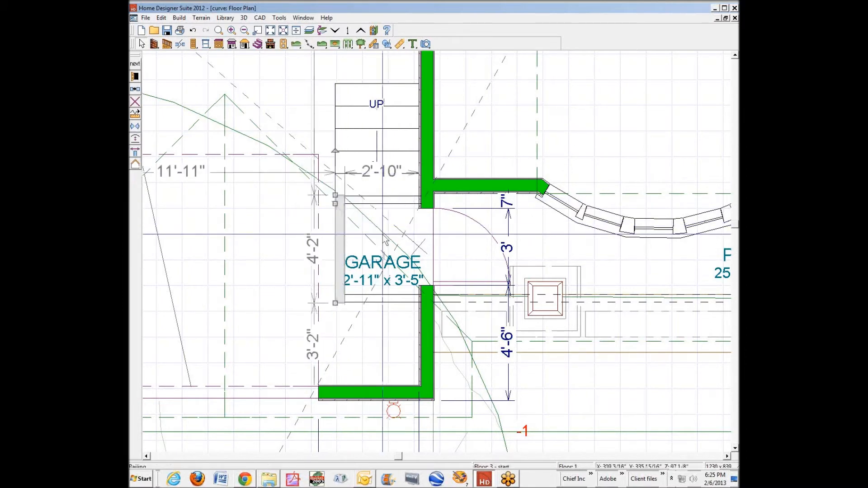
{"action": "left_click", "coordinate": [318, 265]}
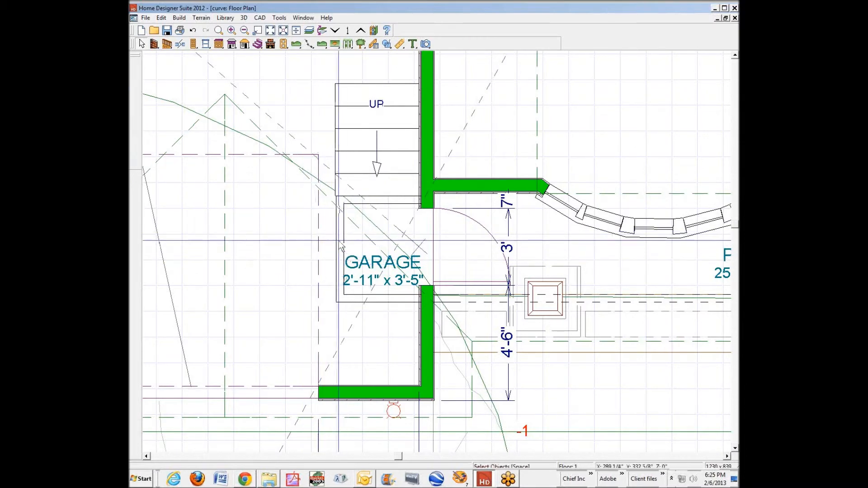
{"action": "left_click", "coordinate": [340, 247]}
{"action": "left_click", "coordinate": [373, 212]}
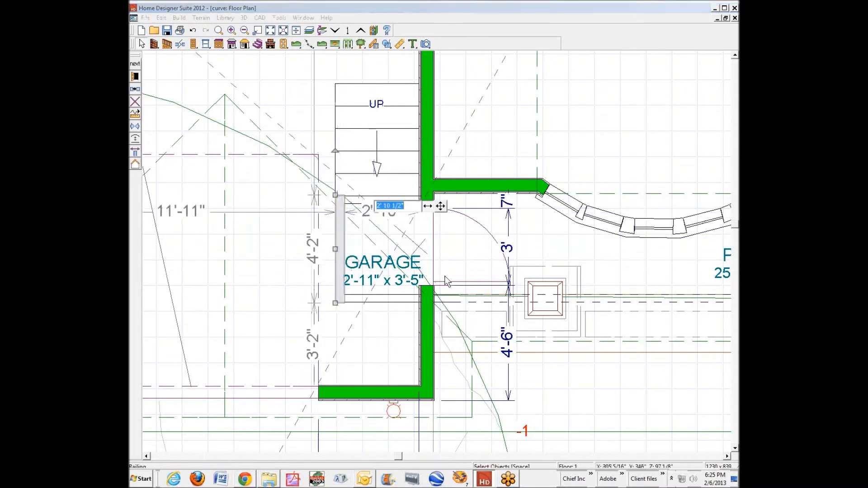
{"action": "type", "text": "36"}
{"action": "key", "text": "Return"}
{"action": "key", "text": "Escape"}
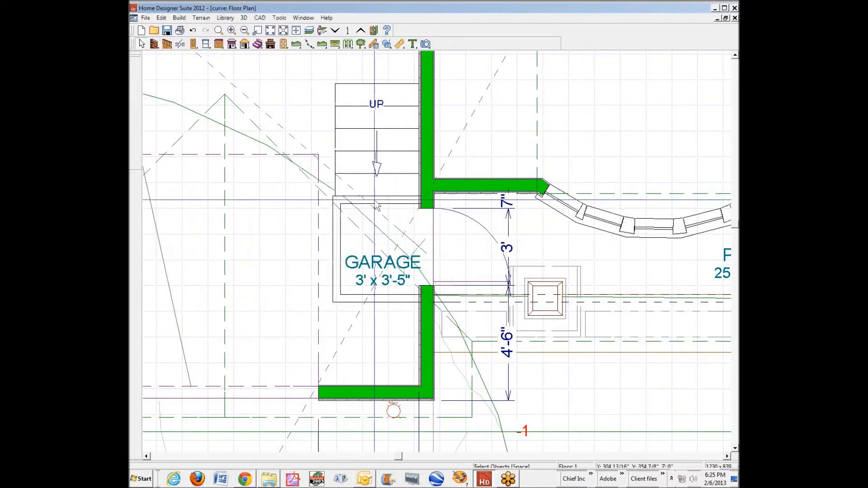
Shift the garage staircase slightly toward the landing so its end sits within the railing line
{"action": "left_click", "coordinate": [392, 174]}
{"action": "scroll", "coordinate": [393, 175], "scroll_direction": "down", "scroll_amount": 2}
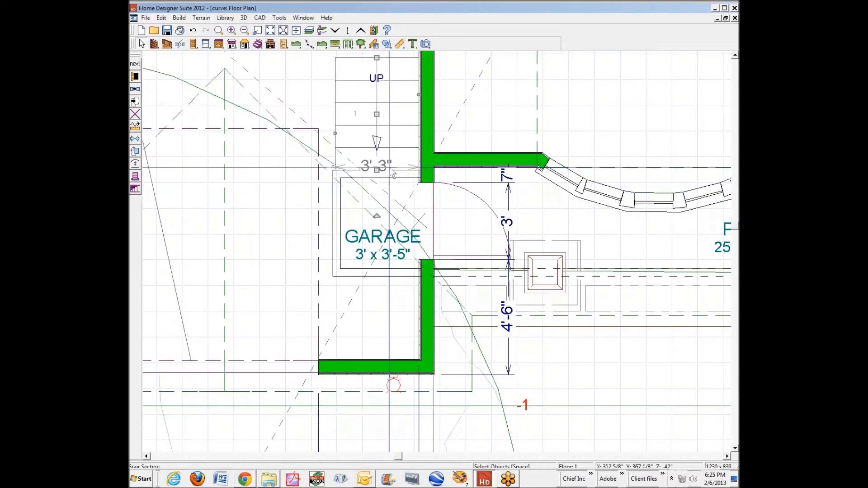
{"action": "scroll", "coordinate": [392, 176], "scroll_direction": "up", "scroll_amount": 2}
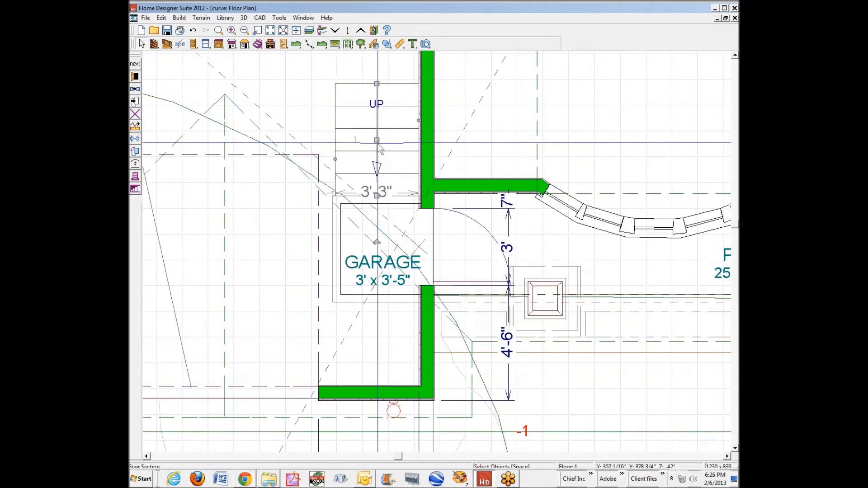
{"action": "mouse_move", "coordinate": [377, 139]}
{"action": "left_mouse_down"}
{"action": "mouse_move", "coordinate": [377, 151]}
{"action": "mouse_move", "coordinate": [378, 142]}
{"action": "left_mouse_up"}
Make the railing between the staircase and the landing invisible
{"action": "left_click", "coordinate": [377, 202]}
{"action": "key", "text": "Tab"}
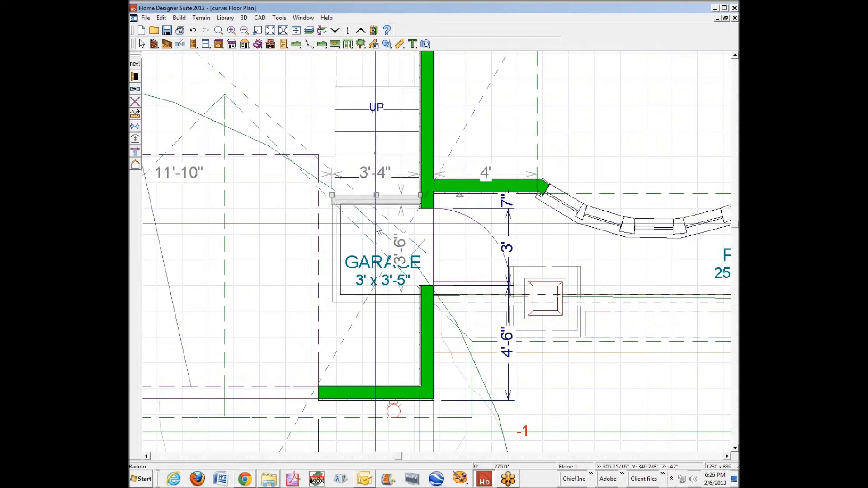
{"action": "left_click", "coordinate": [136, 76]}
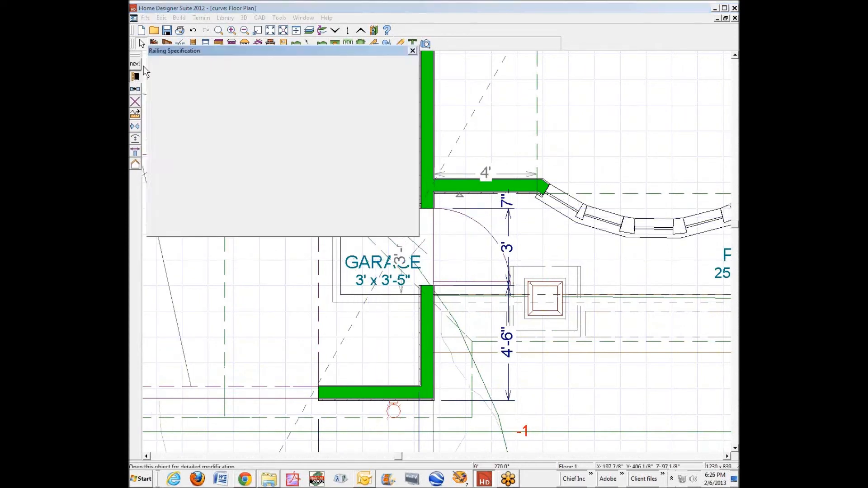
{"action": "left_click", "coordinate": [170, 130]}
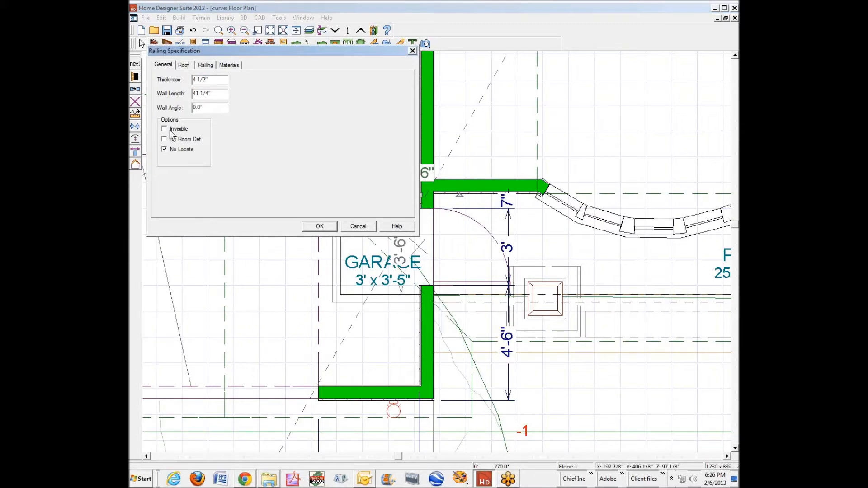
{"action": "left_click", "coordinate": [316, 226]}
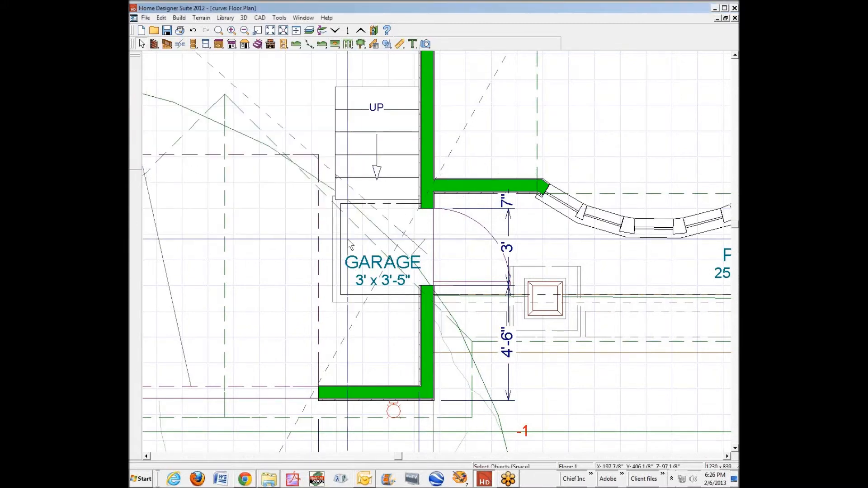
Set the landing room's floor elevation to -3" in its structure settings
{"action": "right_click", "coordinate": [349, 240]}
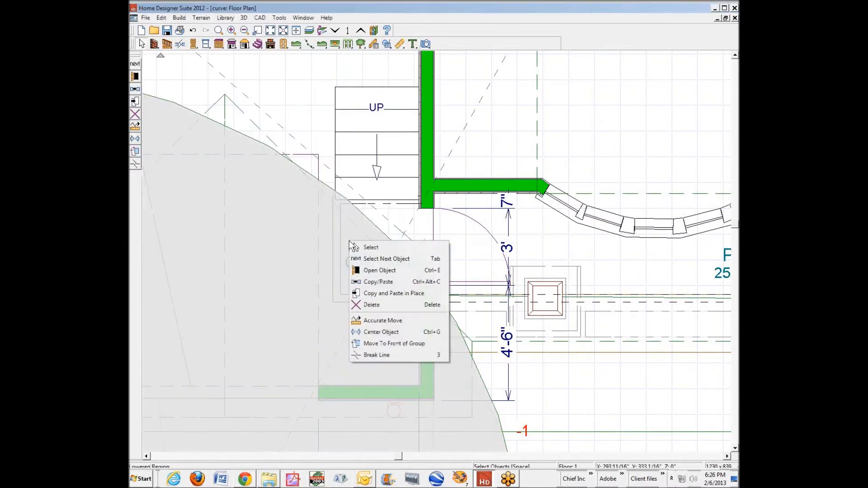
{"action": "left_click", "coordinate": [378, 258]}
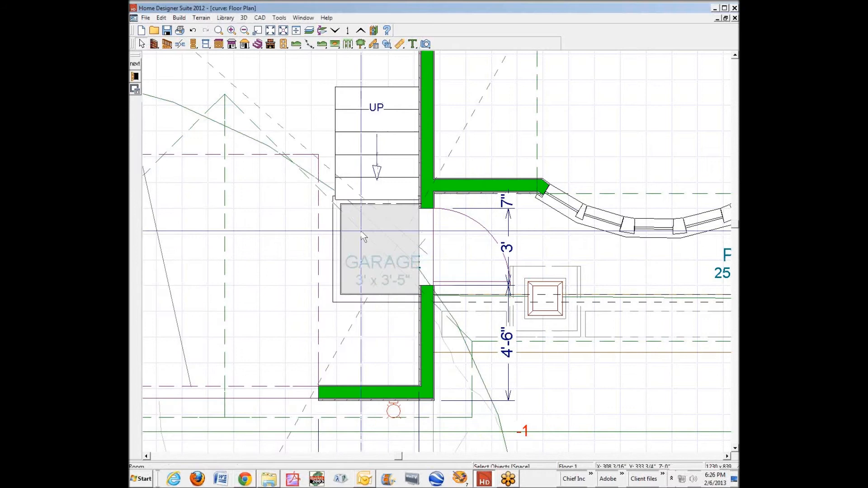
{"action": "left_click", "coordinate": [133, 76]}
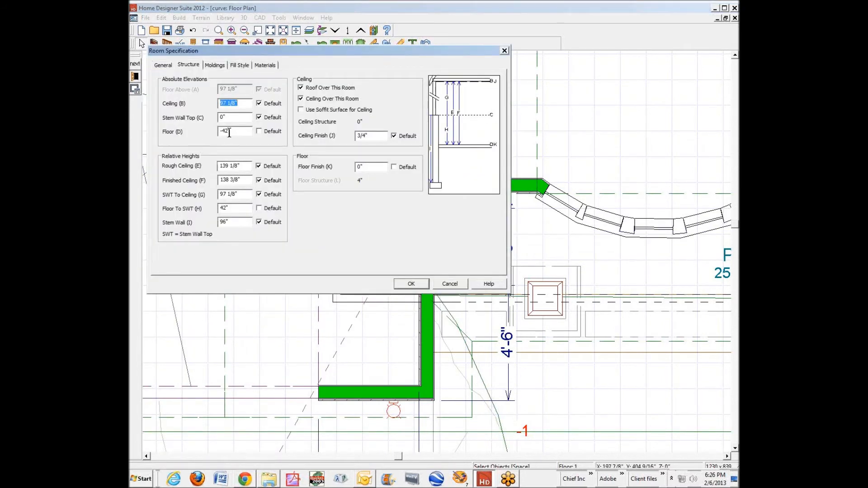
{"action": "left_click_drag", "start_coordinate": [224, 132], "coordinate": [245, 125]}
{"action": "key", "text": "BackSpace"}
{"action": "key", "text": "BackSpace"}
{"action": "type", "text": "3"}
{"action": "left_click", "coordinate": [412, 285]}
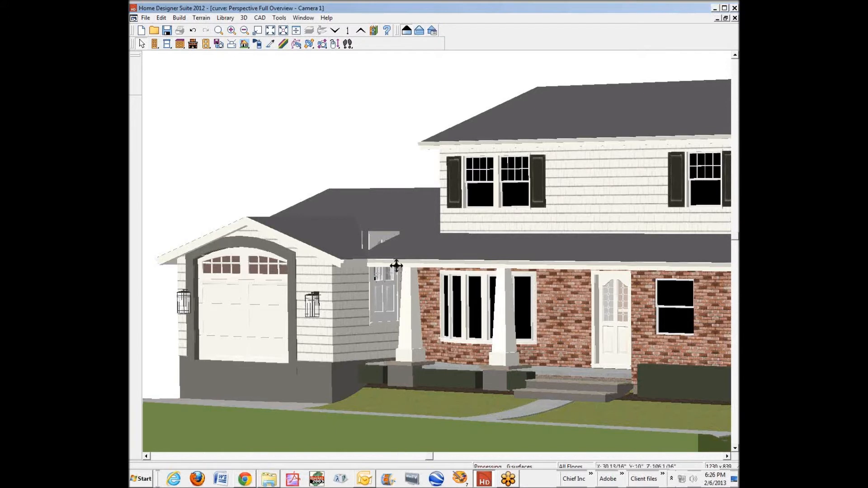
Close the exterior overview camera and check the stairs and landing in the garage camera view
{"action": "key", "text": "ctrl+Tab"}
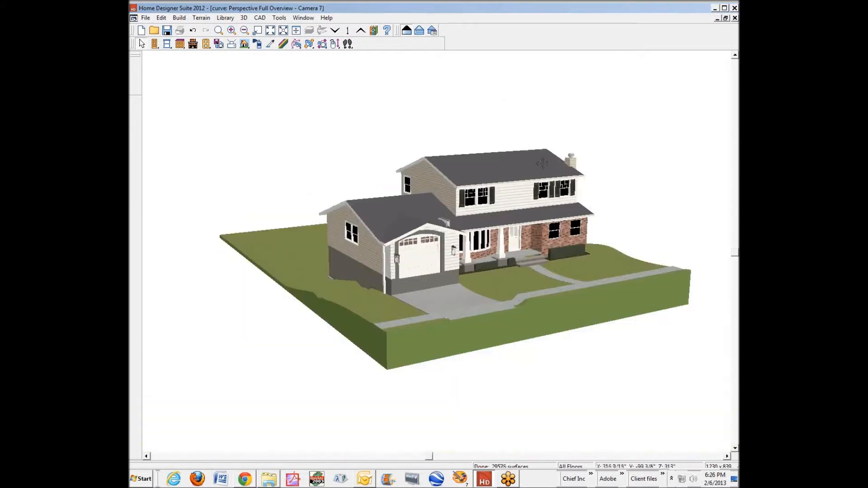
{"action": "left_click", "coordinate": [735, 18]}
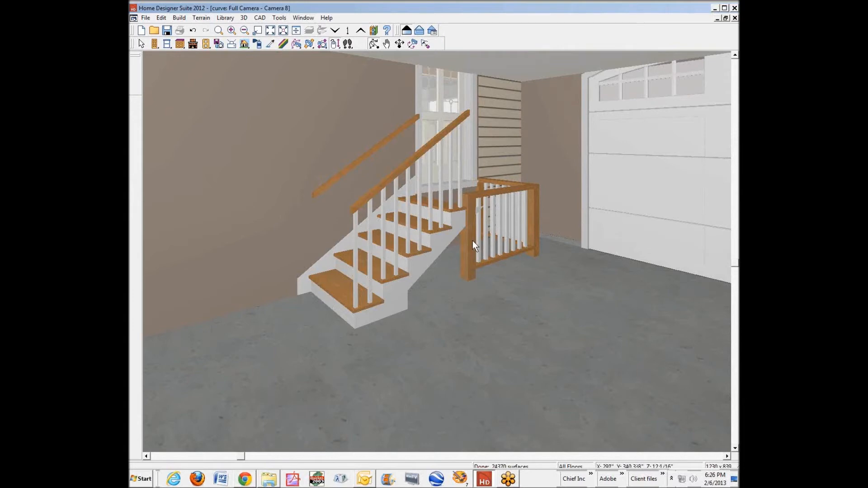
{"action": "key", "text": "Escape"}
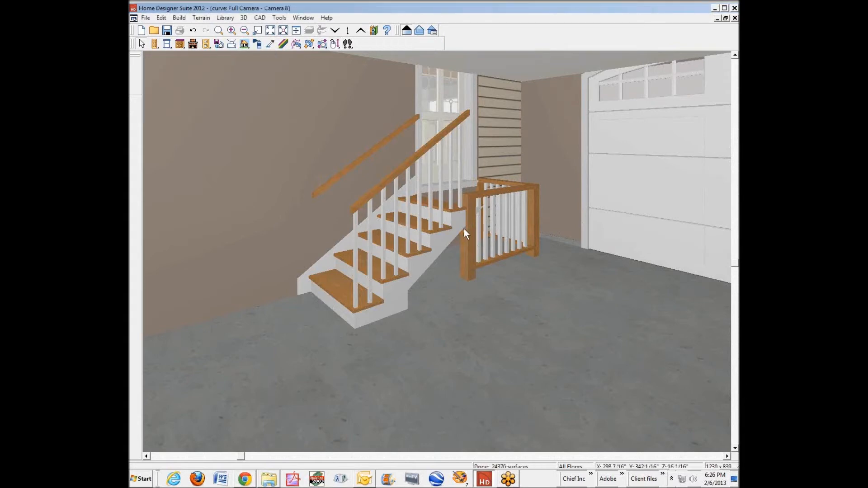
{"action": "key", "text": "ctrl+Tab"}
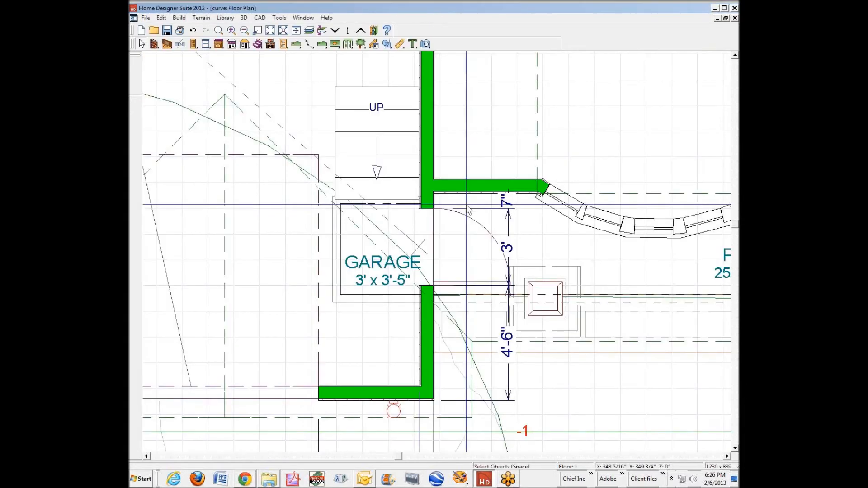
Compare the floor elevations of the garage landing and the adjoining porch in their room structure settings
{"action": "right_click", "coordinate": [361, 248]}
{"action": "right_click", "coordinate": [404, 214]}
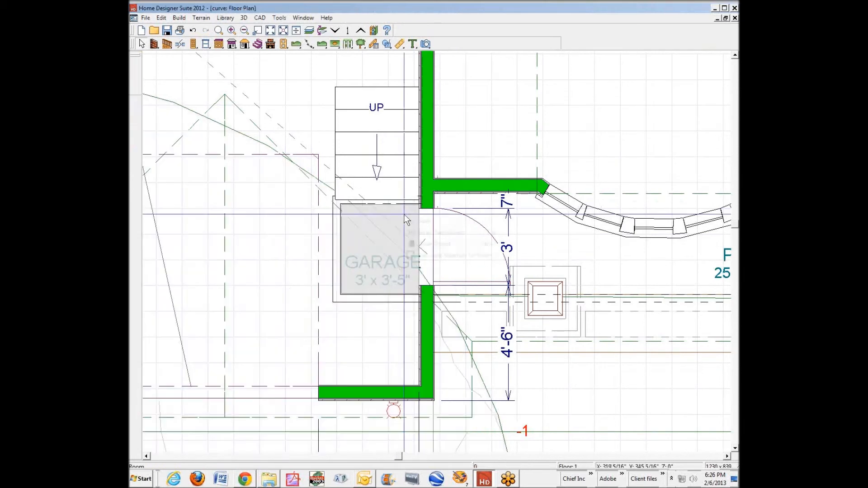
{"action": "left_click", "coordinate": [434, 245]}
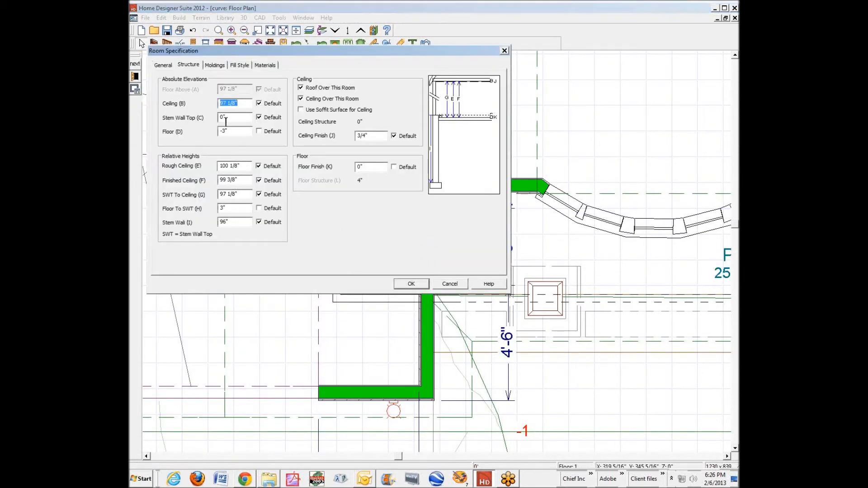
{"action": "left_click", "coordinate": [417, 284]}
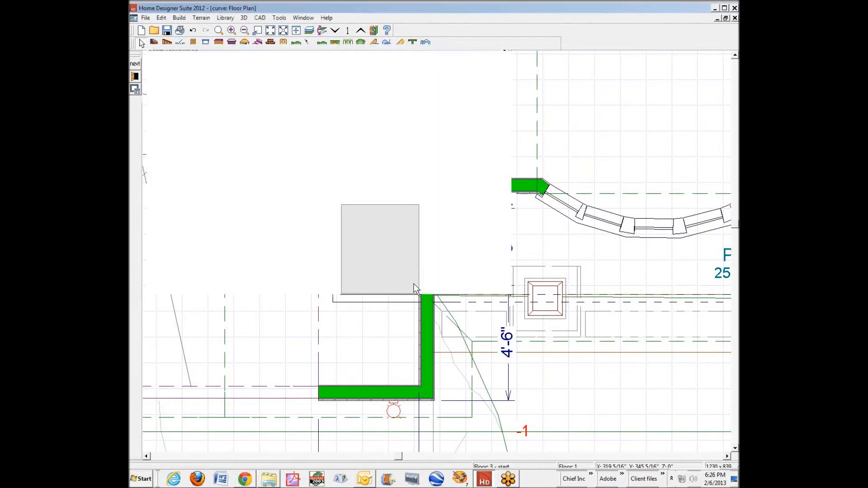
{"action": "double_click", "coordinate": [463, 256]}
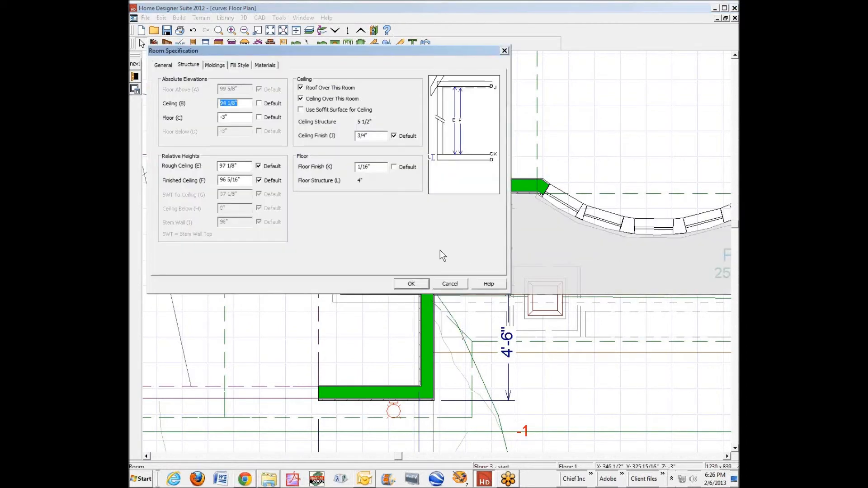
{"action": "left_click", "coordinate": [417, 284]}
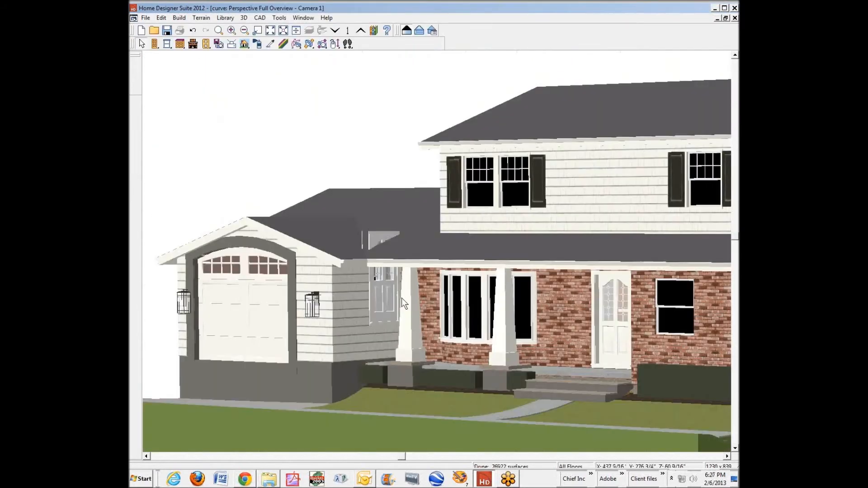
Set the garage ceiling height to 108" from the garage camera view
{"action": "key", "text": "ctrl+Tab"}
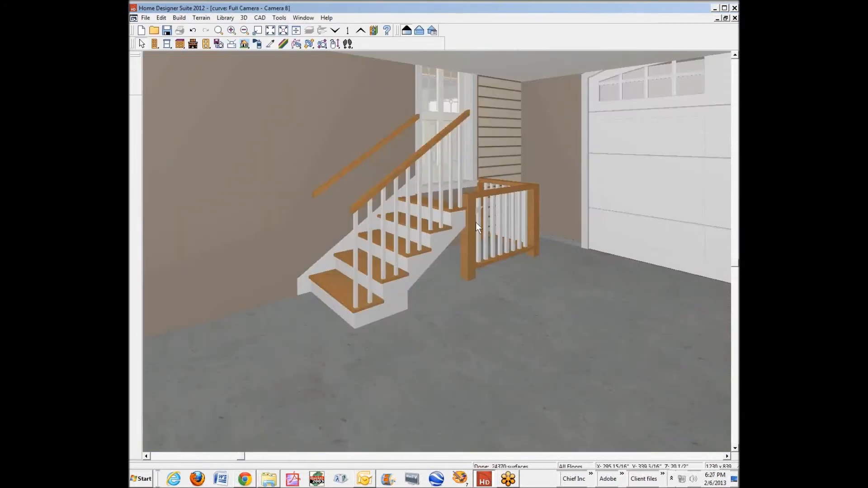
{"action": "left_click", "coordinate": [737, 55]}
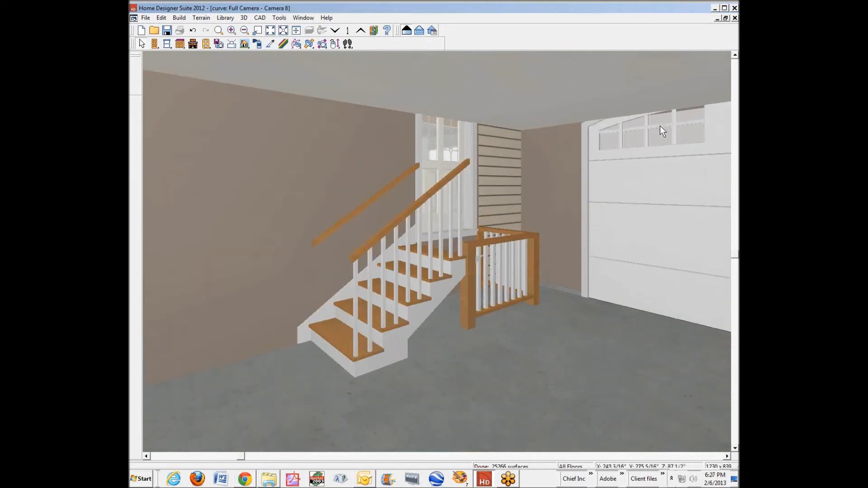
{"action": "right_click", "coordinate": [563, 301]}
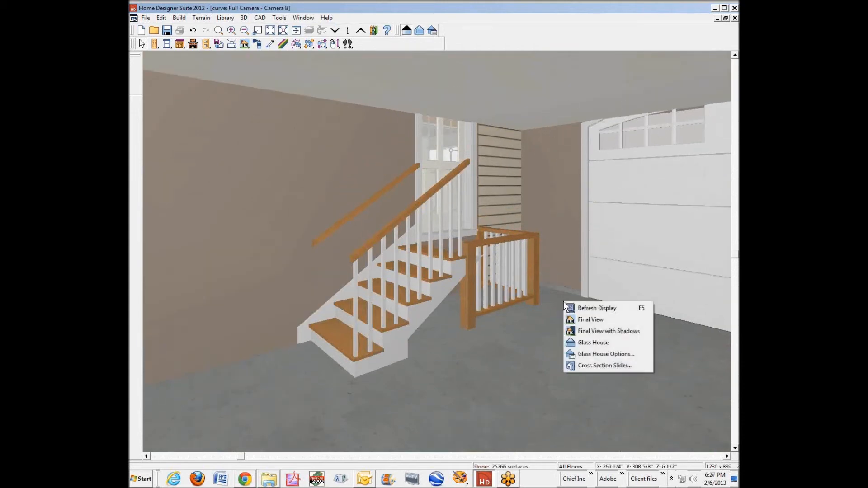
{"action": "right_click", "coordinate": [529, 321]}
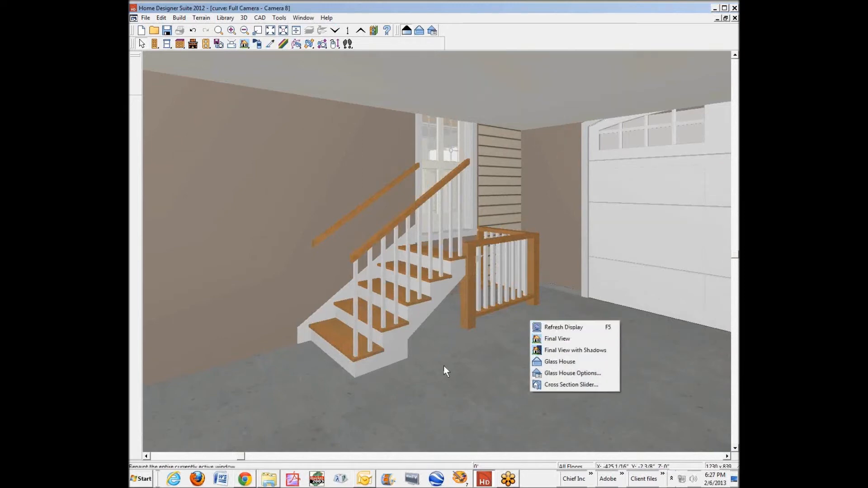
{"action": "right_click", "coordinate": [243, 321]}
{"action": "left_click", "coordinate": [273, 351]}
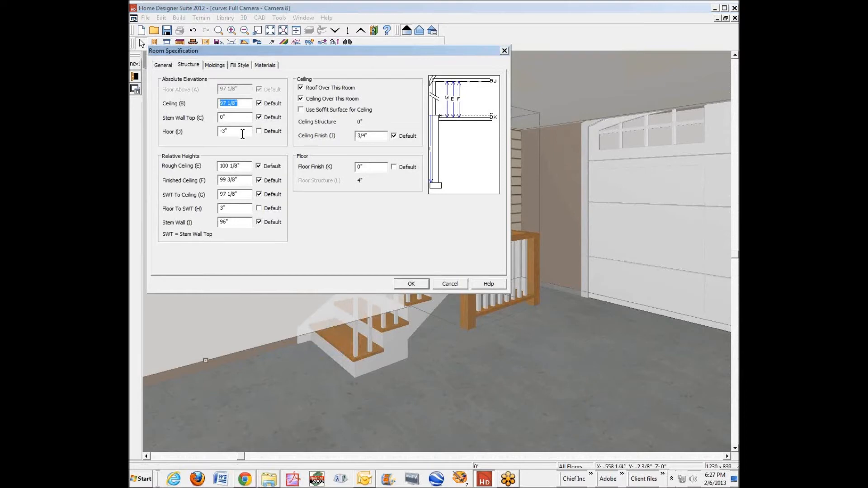
{"action": "left_click", "coordinate": [259, 194]}
{"action": "left_click_drag", "start_coordinate": [246, 183], "coordinate": [131, 180]}
{"action": "type", "text": "108"}
{"action": "left_click", "coordinate": [414, 284]}
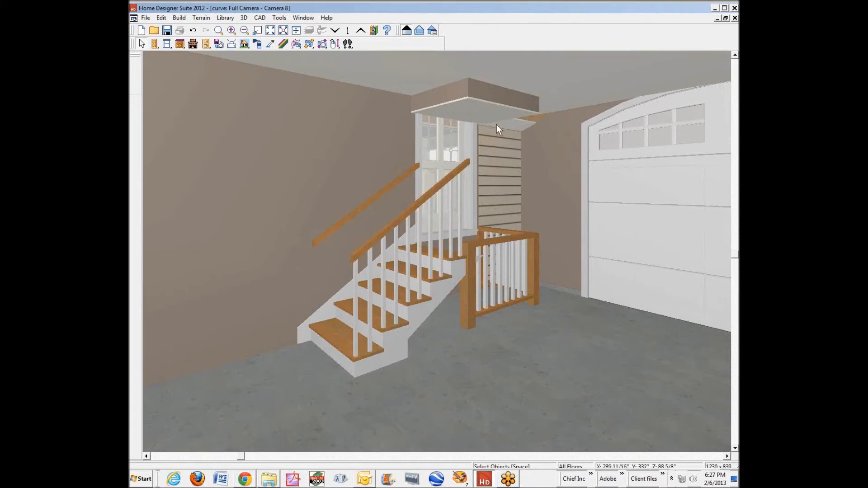
Set the finished ceiling height of the landing room at the top of the garage stairs to 108"
{"action": "right_click", "coordinate": [487, 110]}
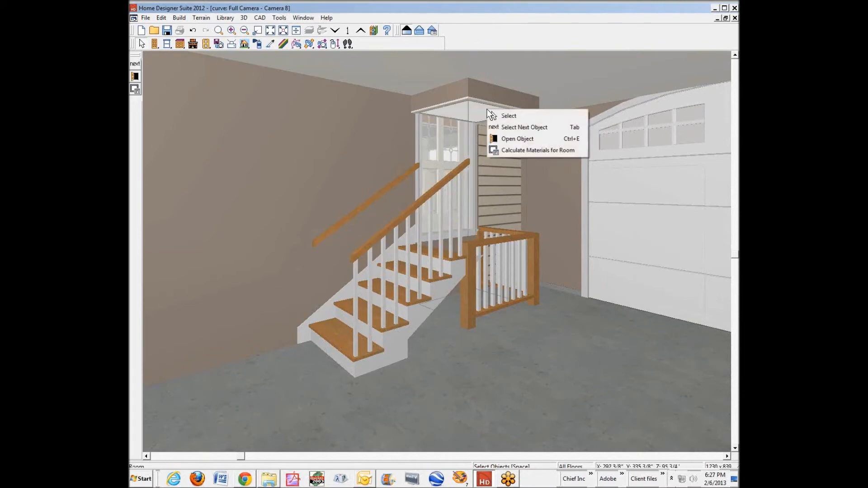
{"action": "left_click", "coordinate": [520, 139]}
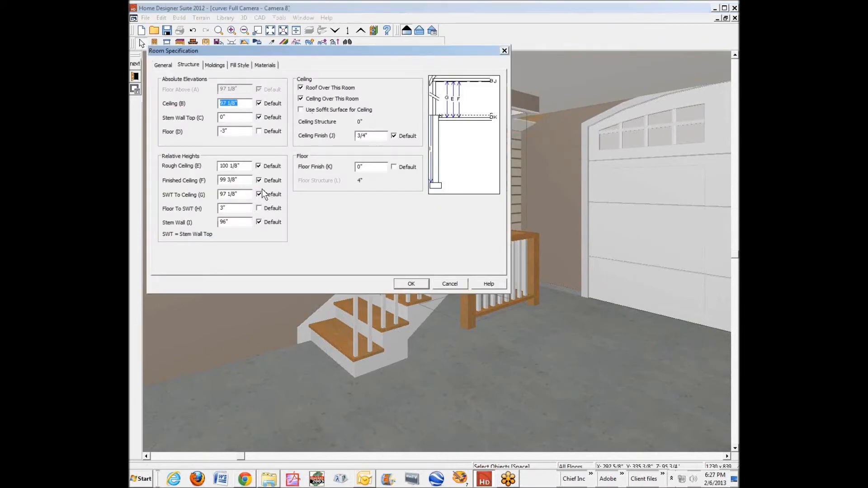
{"action": "double_click", "coordinate": [244, 180]}
{"action": "type", "text": "108"}
{"action": "left_click", "coordinate": [412, 284]}
{"action": "key", "text": "Escape"}
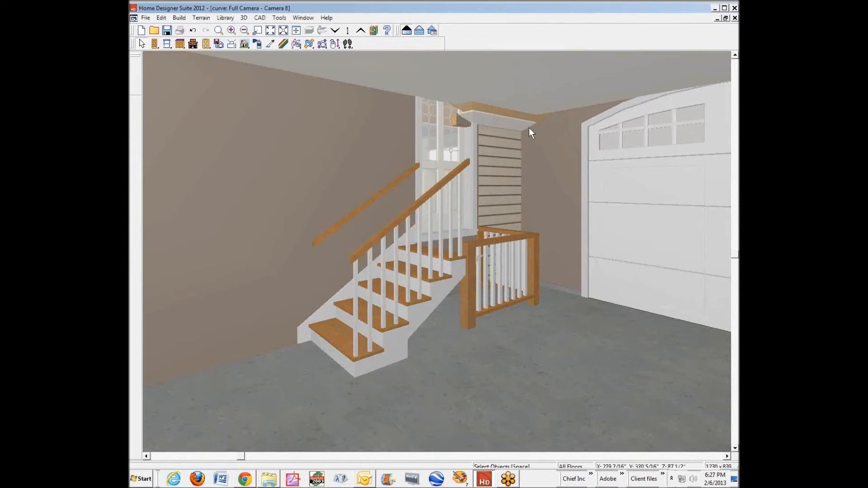
Try resetting the landing room's floor elevation to its default value and discard the change
{"action": "right_click", "coordinate": [471, 236]}
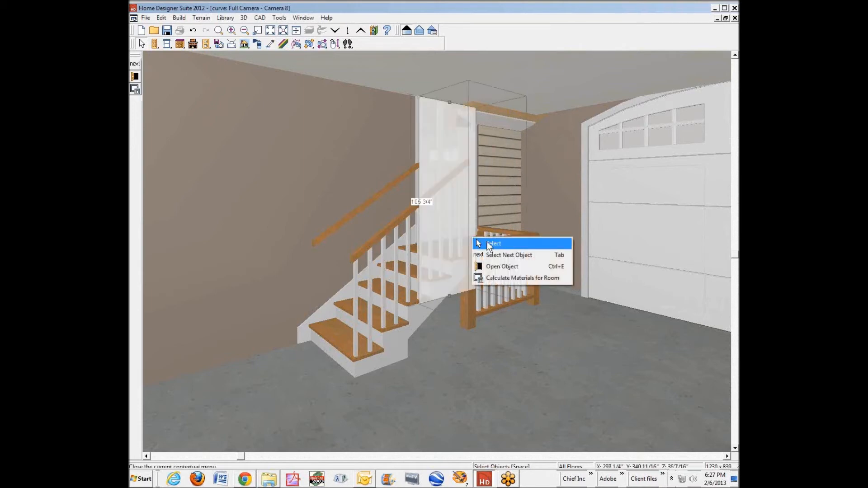
{"action": "left_click", "coordinate": [506, 263]}
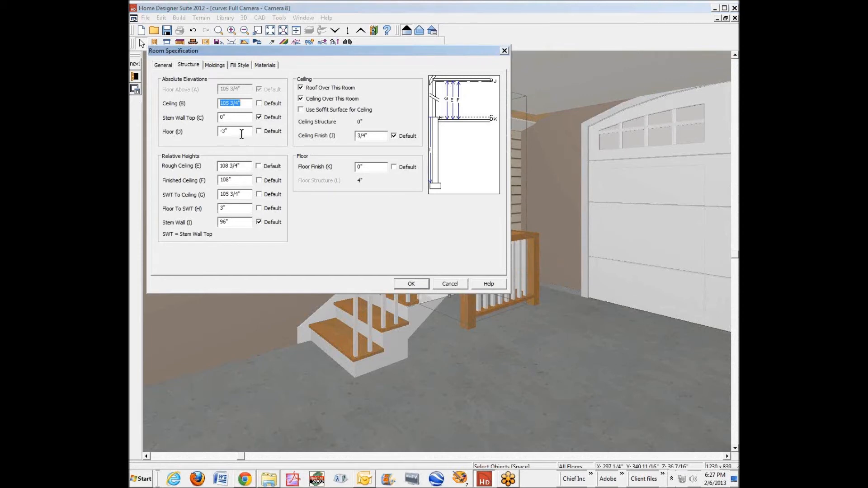
{"action": "left_click", "coordinate": [262, 131]}
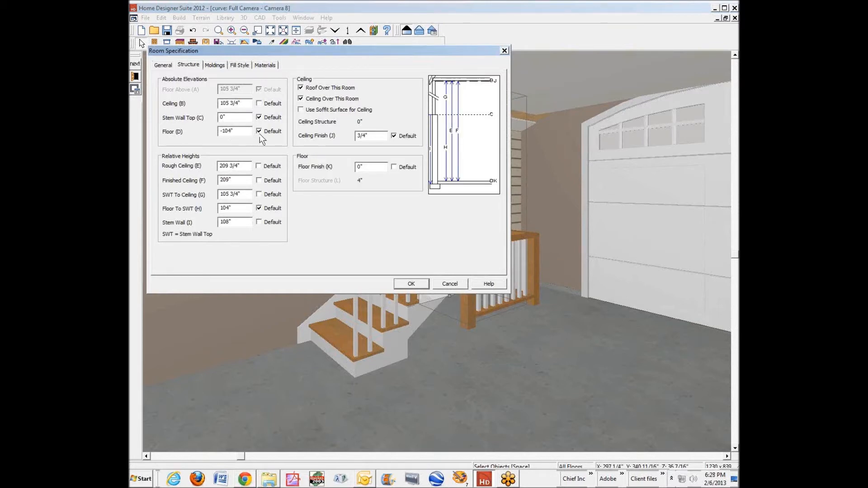
{"action": "left_click", "coordinate": [442, 283]}
Open the Floor 1 defaults from the plan's default settings to check the structure elevations
{"action": "left_click", "coordinate": [163, 19]}
{"action": "left_click", "coordinate": [198, 183]}
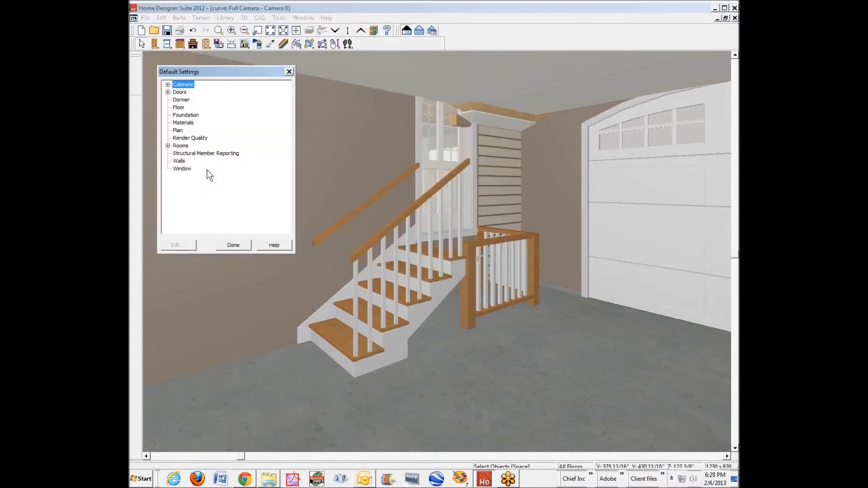
{"action": "left_click", "coordinate": [179, 107]}
{"action": "left_click", "coordinate": [188, 245]}
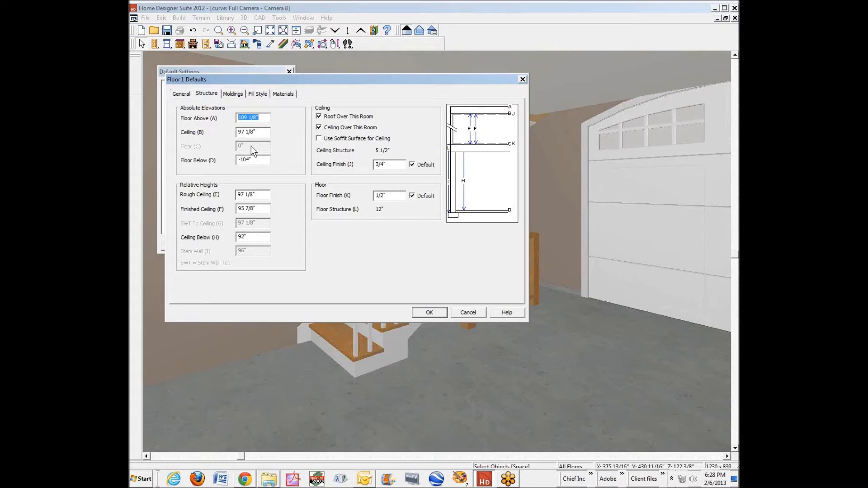
Accept the Floor 1 default structure settings and finish editing the default settings
{"action": "left_click", "coordinate": [429, 312]}
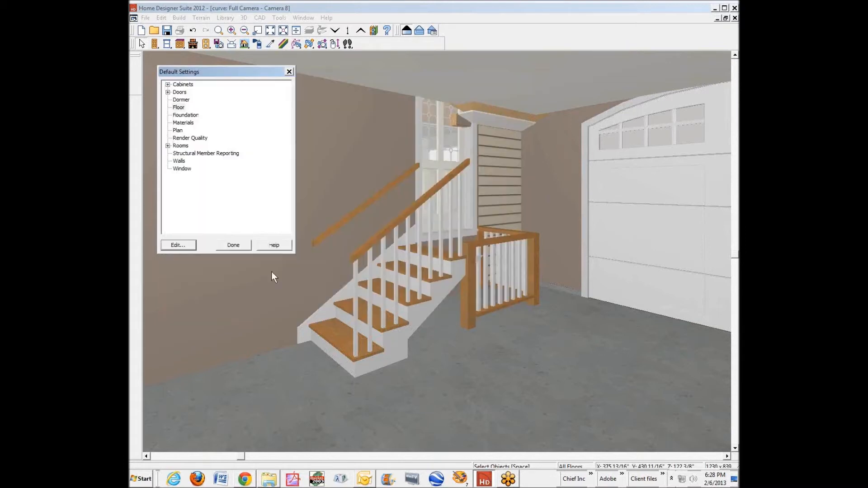
{"action": "left_click", "coordinate": [231, 245]}
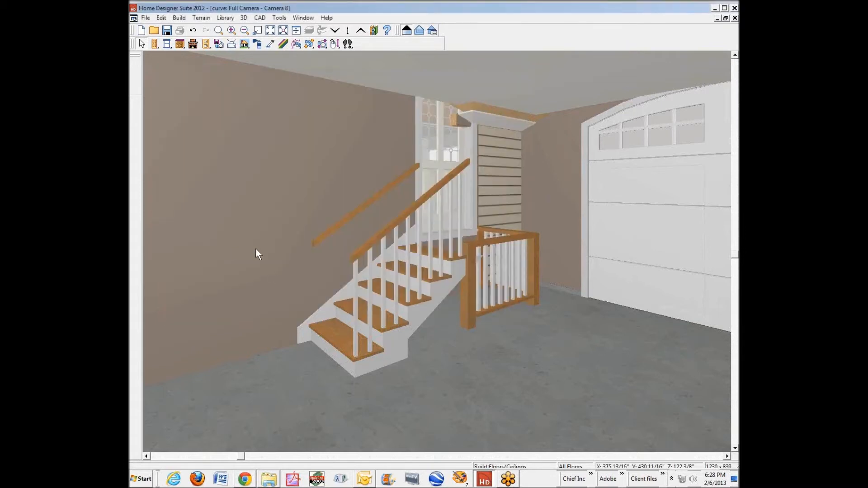
{"action": "right_click", "coordinate": [477, 229]}
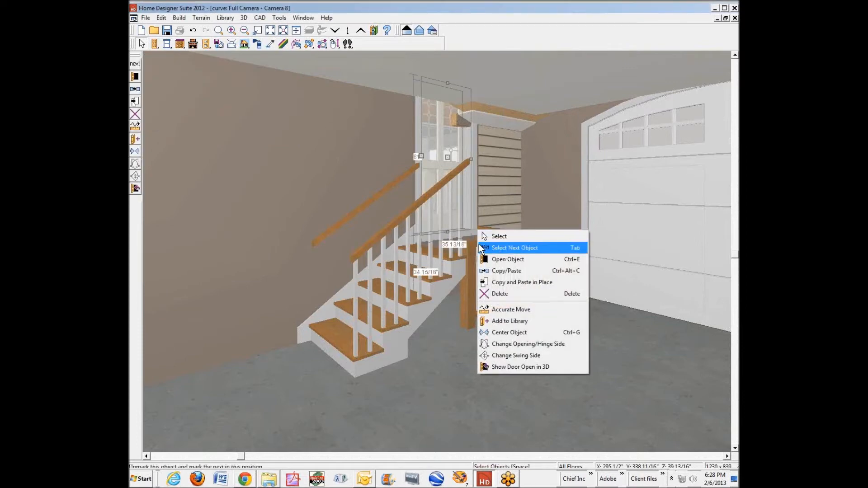
{"action": "right_click", "coordinate": [471, 241]}
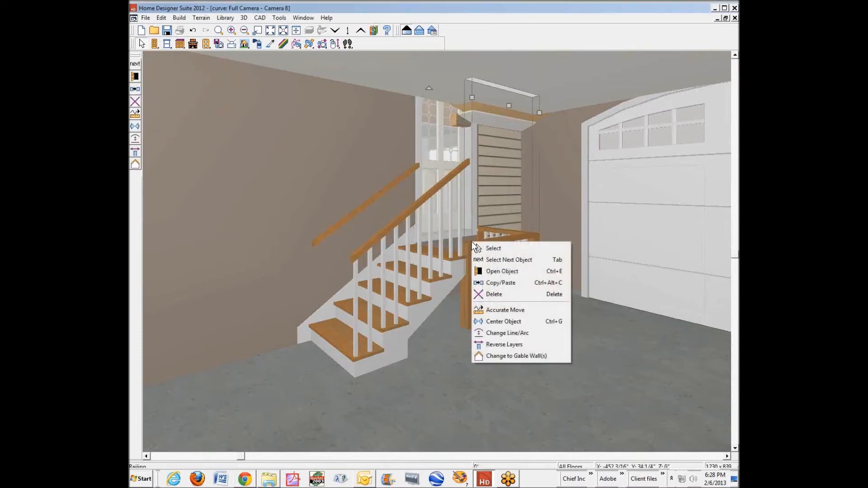
{"action": "left_click", "coordinate": [499, 271]}
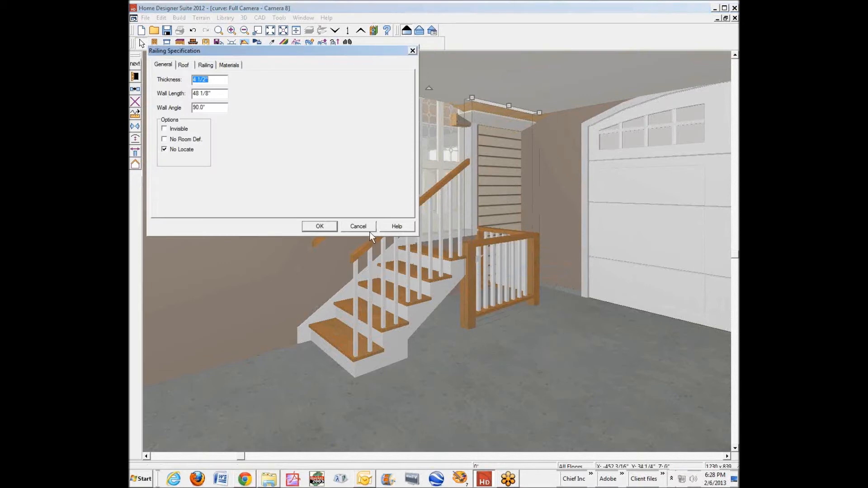
{"action": "left_click", "coordinate": [357, 226]}
Review the structure settings of the small railed garage room at the head of the stairs in the floor plan
{"action": "key", "text": "ctrl+F4"}
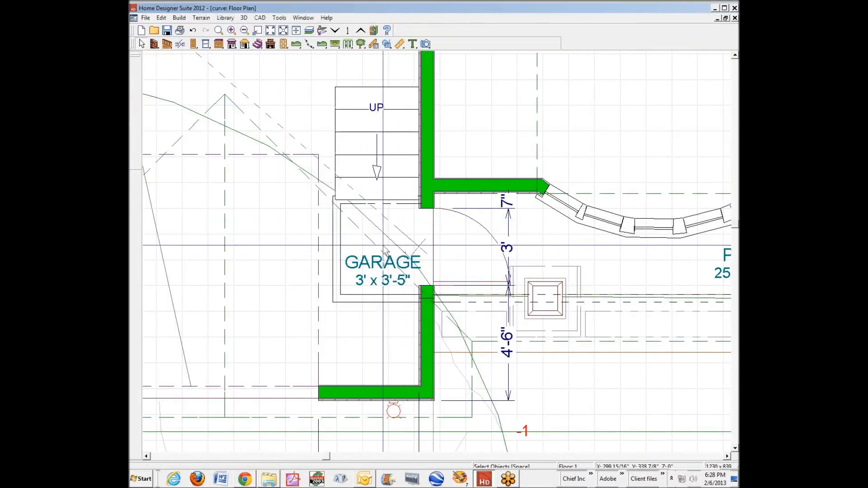
{"action": "right_click", "coordinate": [359, 248]}
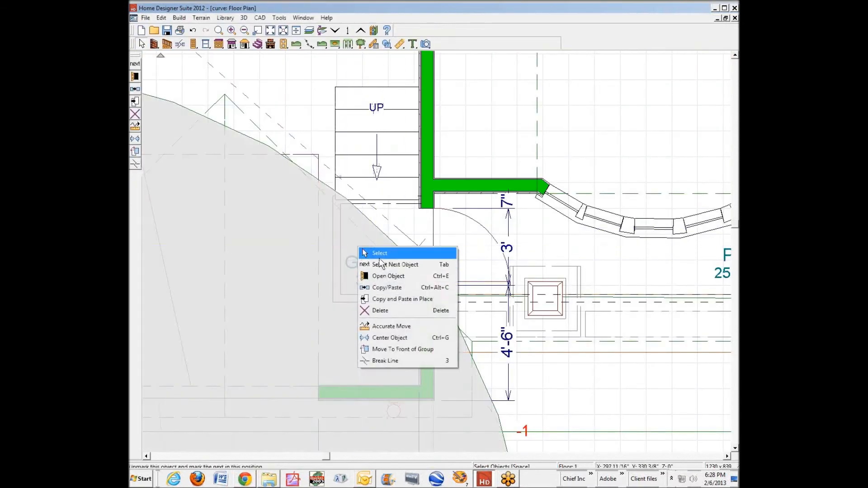
{"action": "right_click", "coordinate": [400, 219]}
{"action": "left_click", "coordinate": [421, 245]}
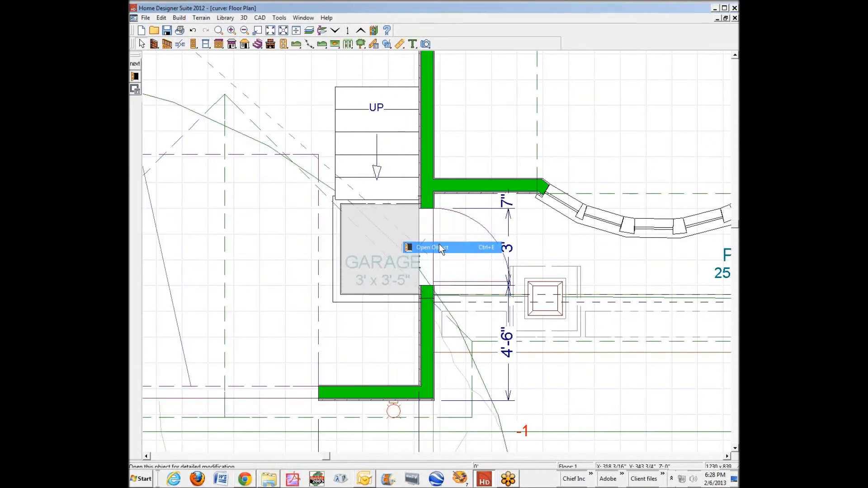
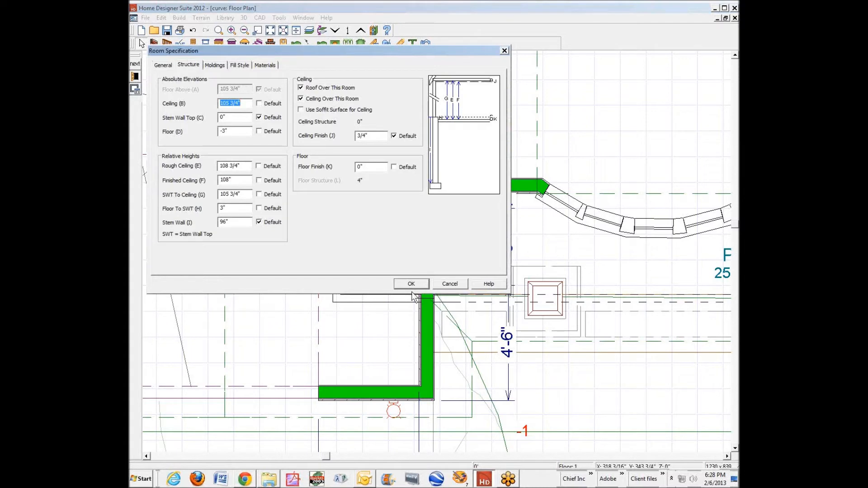
{"action": "left_click", "coordinate": [411, 284]}
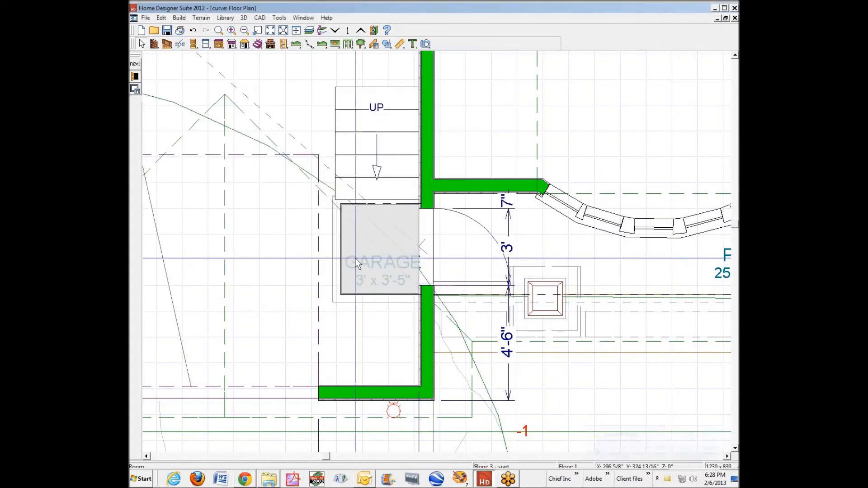
Change the small railed room beside the stairs to room type Nook and give it the custom name LANDING
{"action": "left_click", "coordinate": [352, 246]}
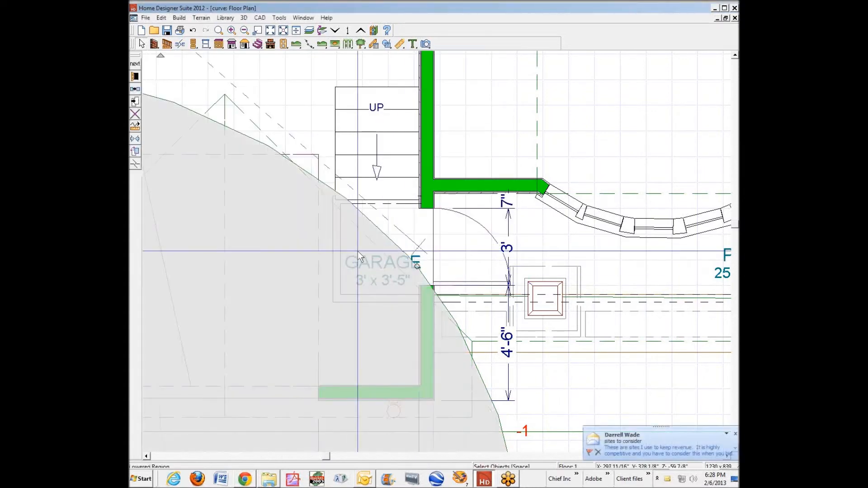
{"action": "key", "text": "Tab"}
{"action": "left_click", "coordinate": [393, 232]}
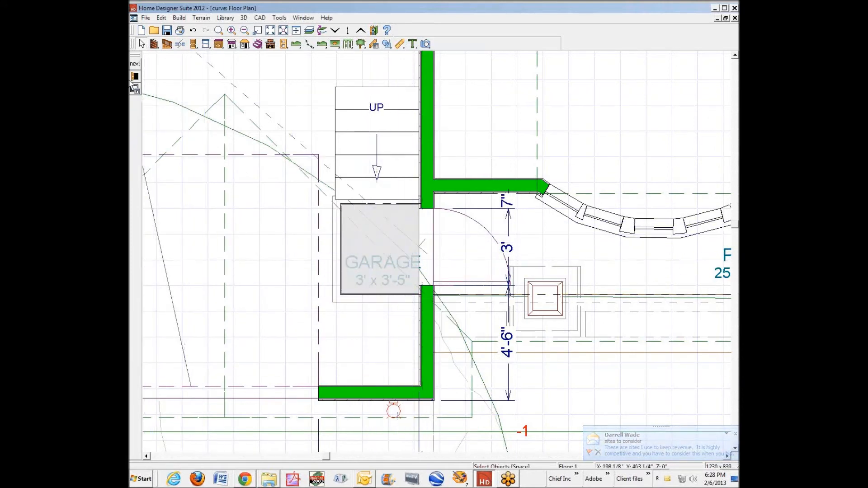
{"action": "left_click", "coordinate": [135, 76]}
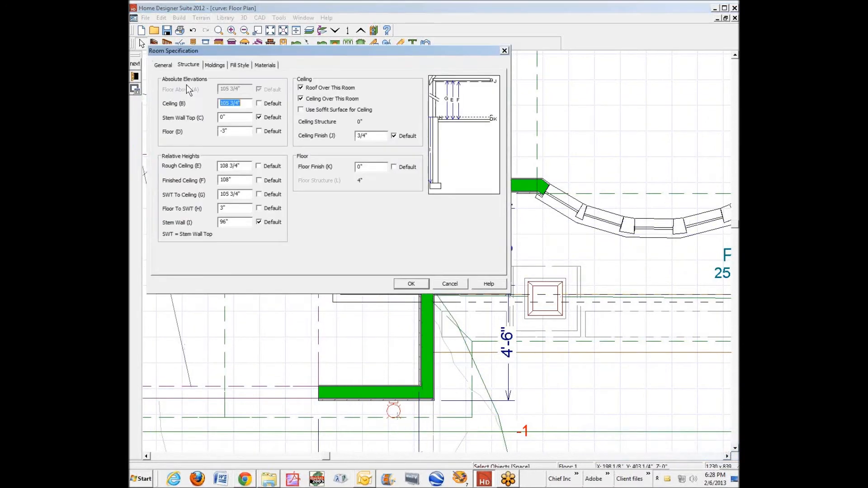
{"action": "left_click", "coordinate": [163, 64]}
{"action": "left_click", "coordinate": [278, 81]}
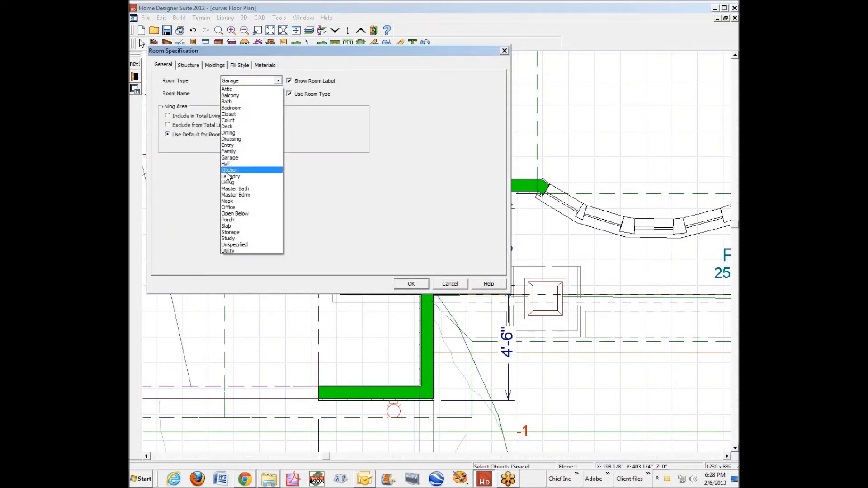
{"action": "left_click", "coordinate": [242, 200]}
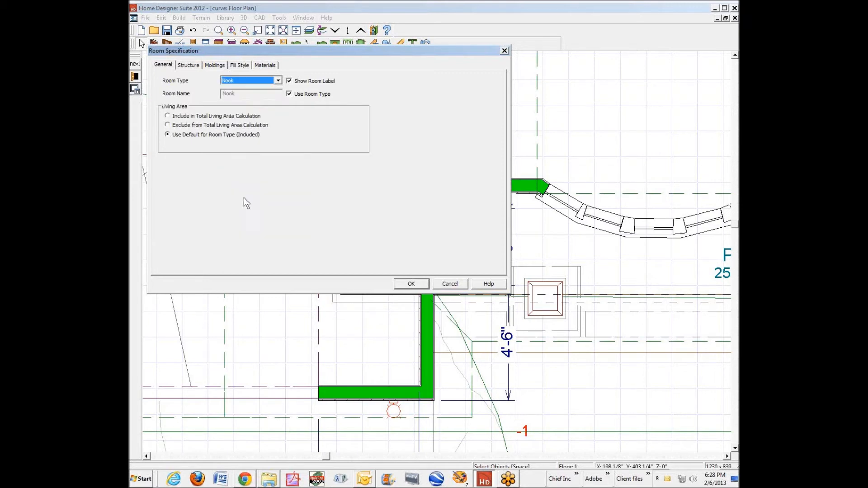
{"action": "left_click", "coordinate": [289, 94]}
{"action": "type", "text": "LANDING"}
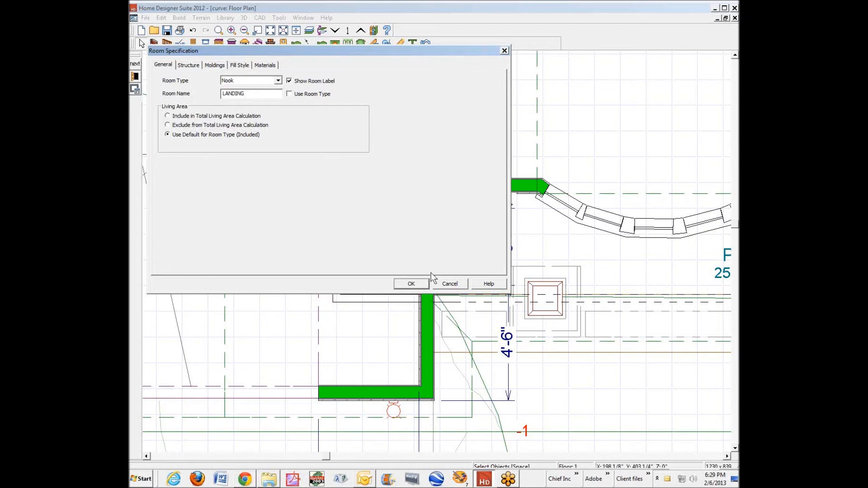
{"action": "left_click", "coordinate": [415, 284]}
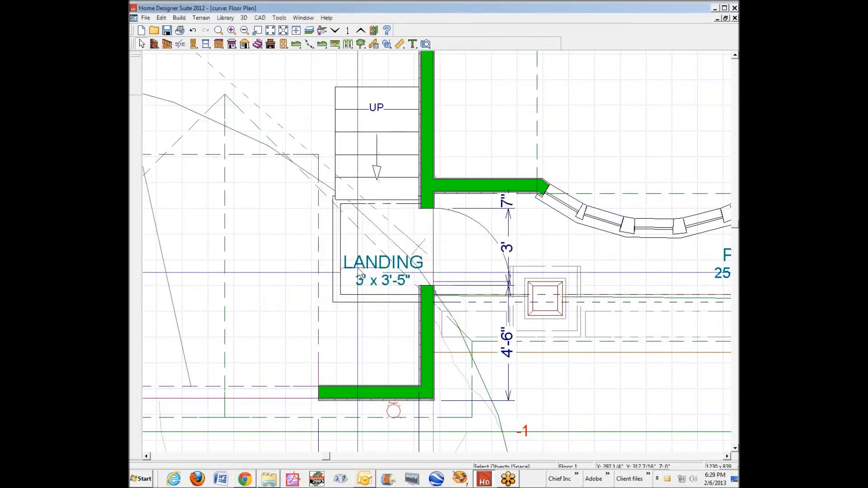
In the garage interior camera view, set the main garage room's finished ceiling height to 104"
{"action": "key", "text": "ctrl+Tab"}
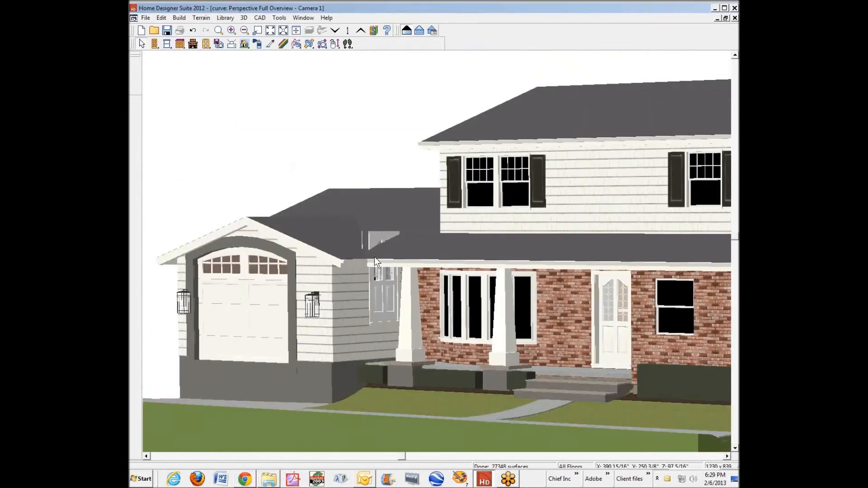
{"action": "key", "text": "ctrl+Tab"}
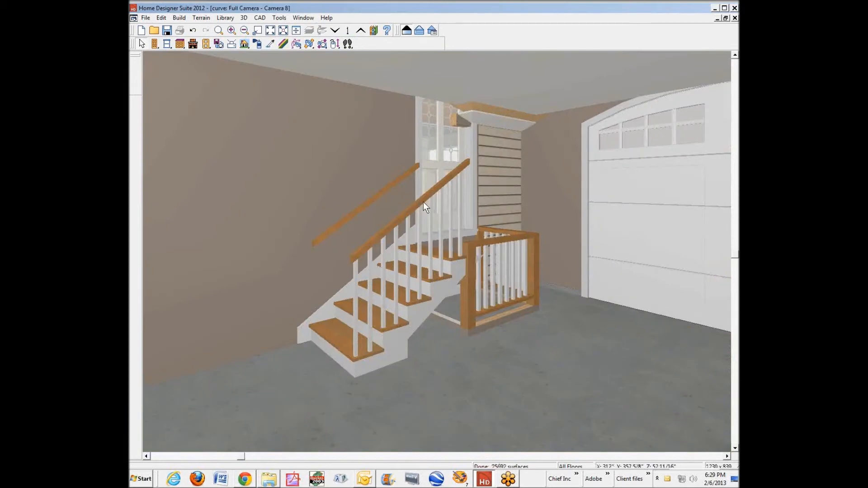
{"action": "left_click", "coordinate": [479, 264]}
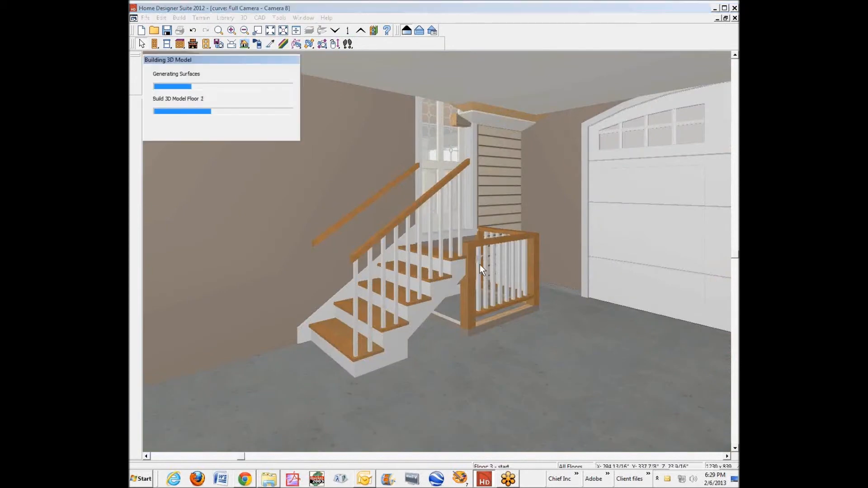
{"action": "right_click", "coordinate": [606, 333]}
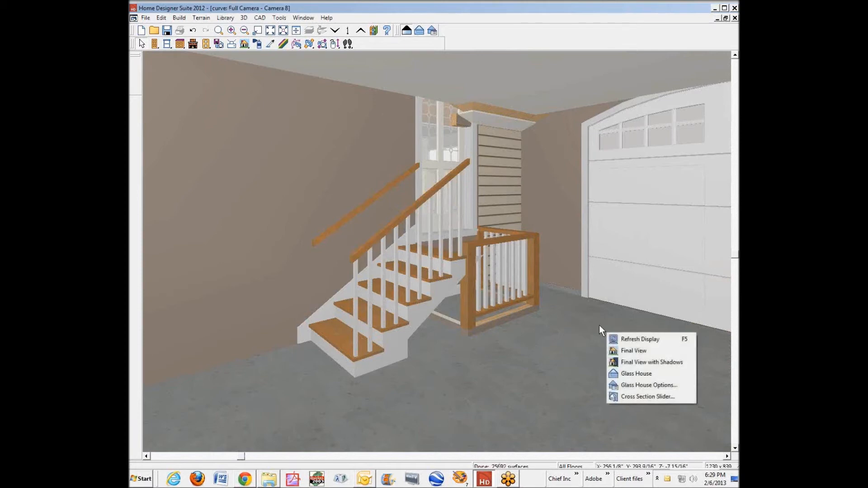
{"action": "right_click", "coordinate": [547, 361]}
{"action": "right_click", "coordinate": [563, 240]}
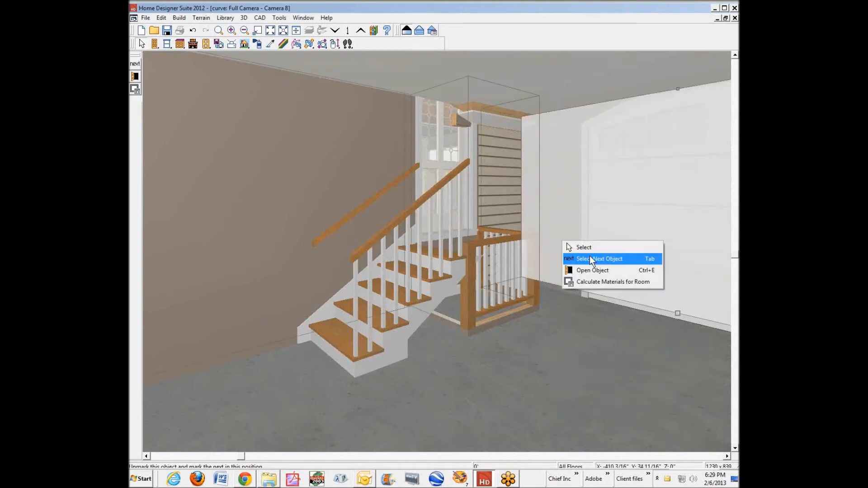
{"action": "left_click", "coordinate": [592, 270]}
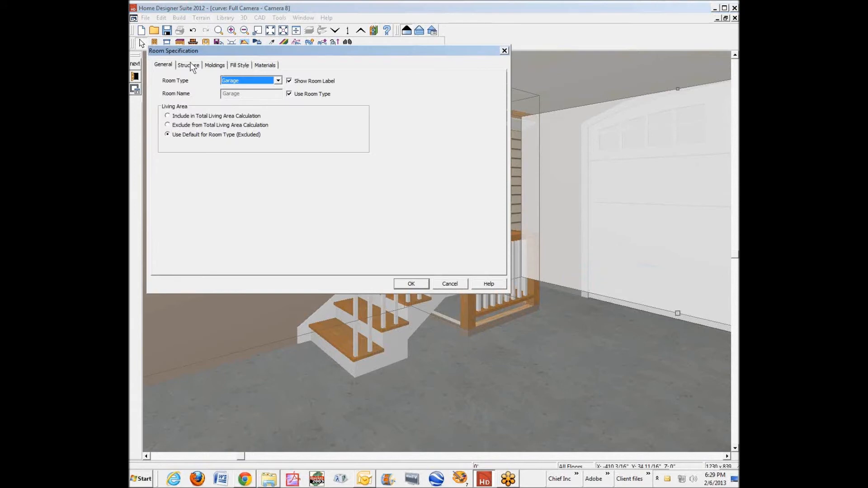
{"action": "left_click", "coordinate": [189, 65]}
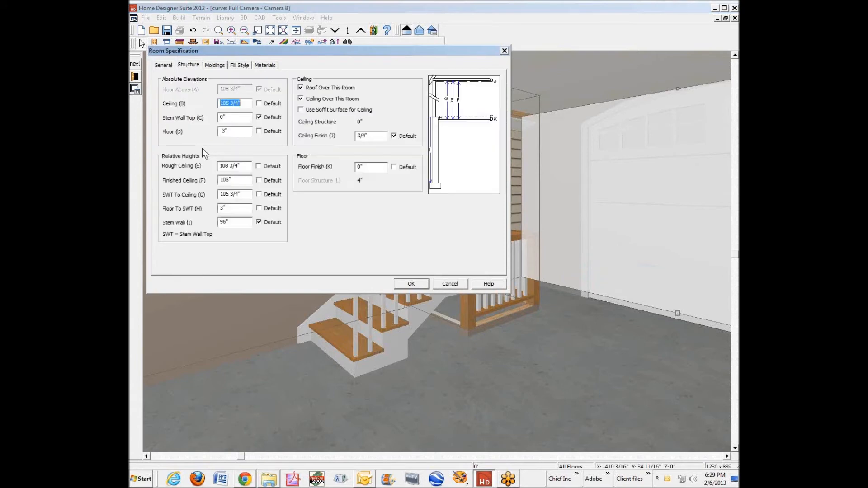
{"action": "left_click", "coordinate": [246, 183]}
{"action": "type", "text": "10"}
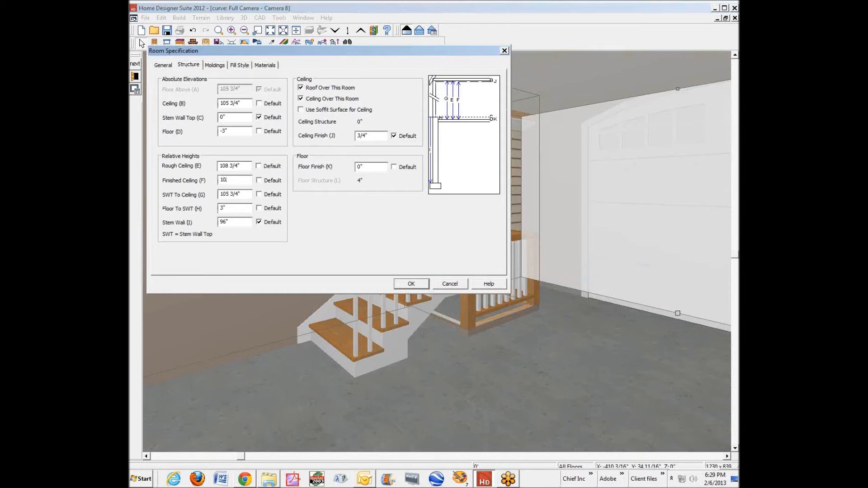
{"action": "type", "text": "4"}
{"action": "left_click", "coordinate": [415, 284]}
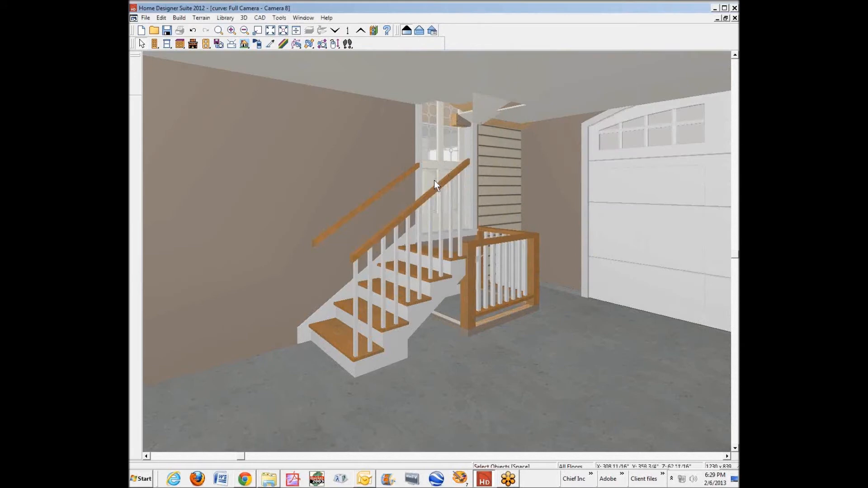
In the exterior overview, lower the door between the garage and the porch from the roof to porch floor level
{"action": "key", "text": "ctrl+Tab"}
{"action": "key", "text": "ctrl+Tab"}
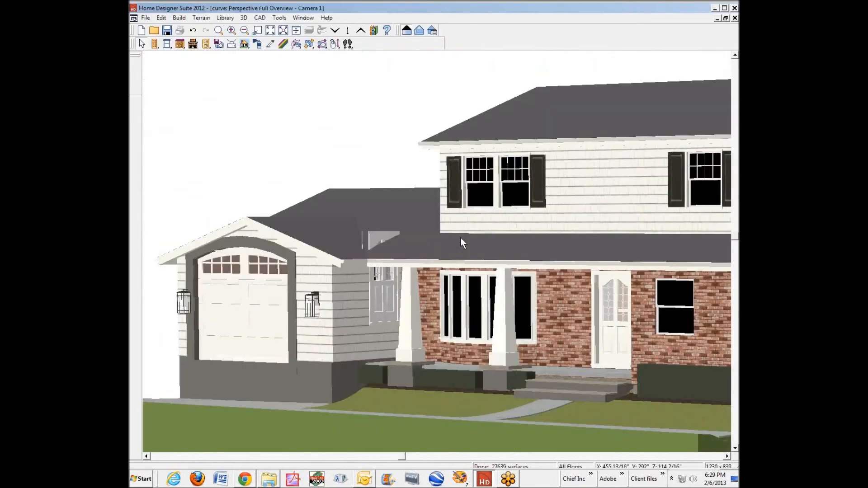
{"action": "left_click", "coordinate": [386, 301]}
{"action": "left_click_drag", "start_coordinate": [383, 276], "coordinate": [383, 318]}
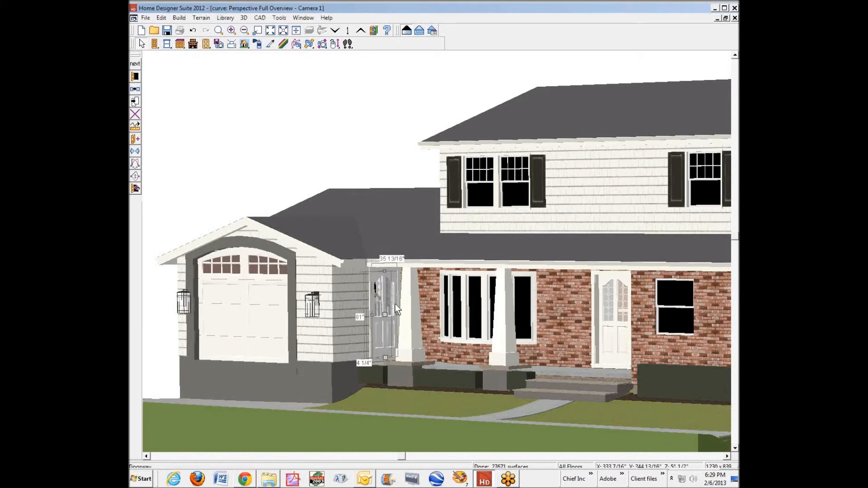
{"action": "key", "text": "Escape"}
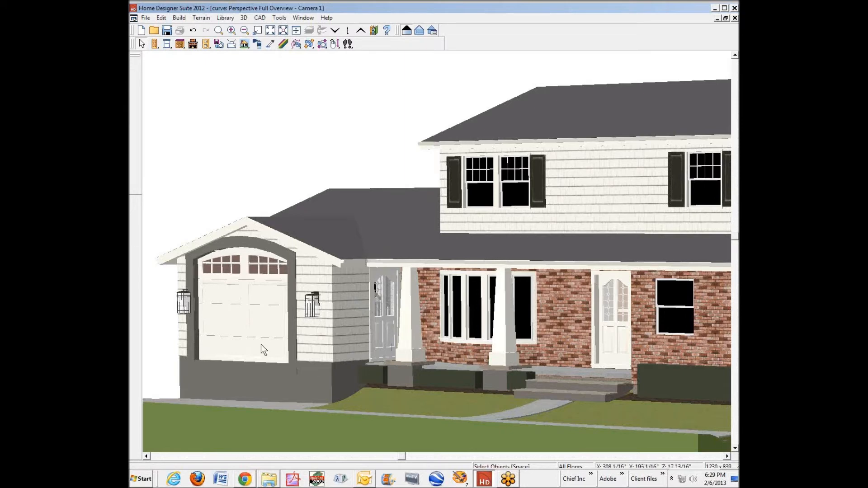
Inspect the arched garage door's style, size and position settings without changing them
{"action": "left_click", "coordinate": [245, 313]}
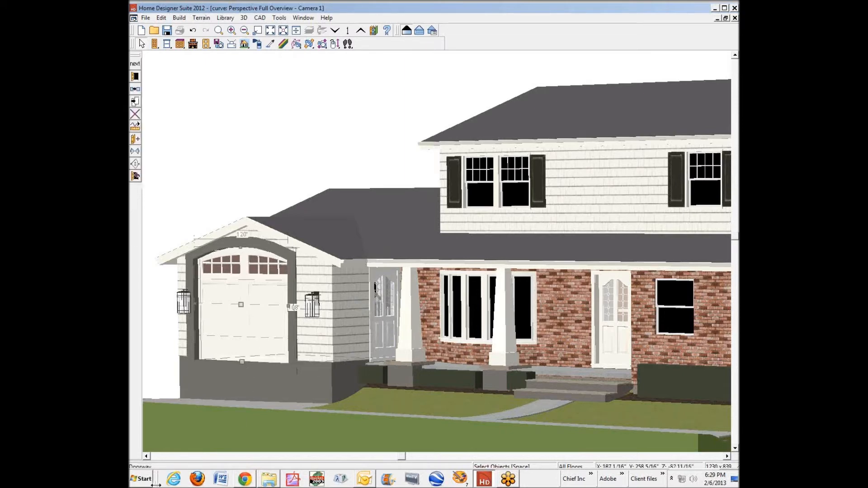
{"action": "left_click", "coordinate": [135, 77]}
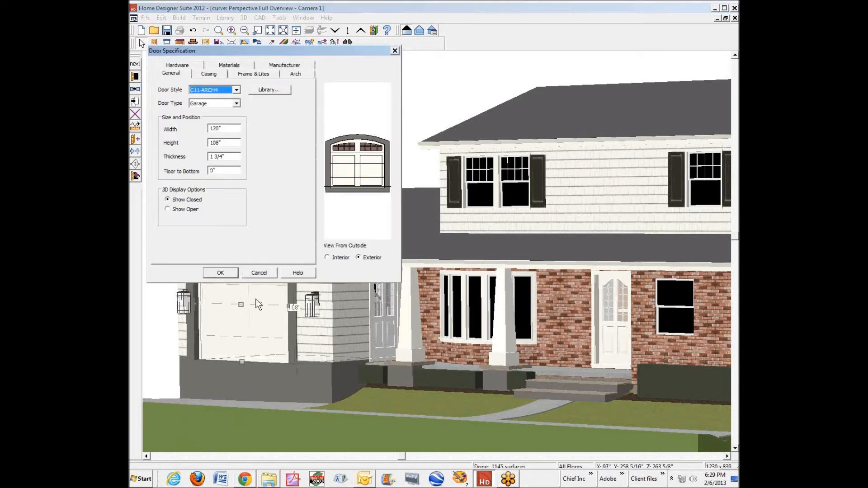
{"action": "left_click", "coordinate": [254, 274]}
In the garage interior camera view, set the main garage room's absolute floor elevation to -42"
{"action": "key", "text": "ctrl+Tab"}
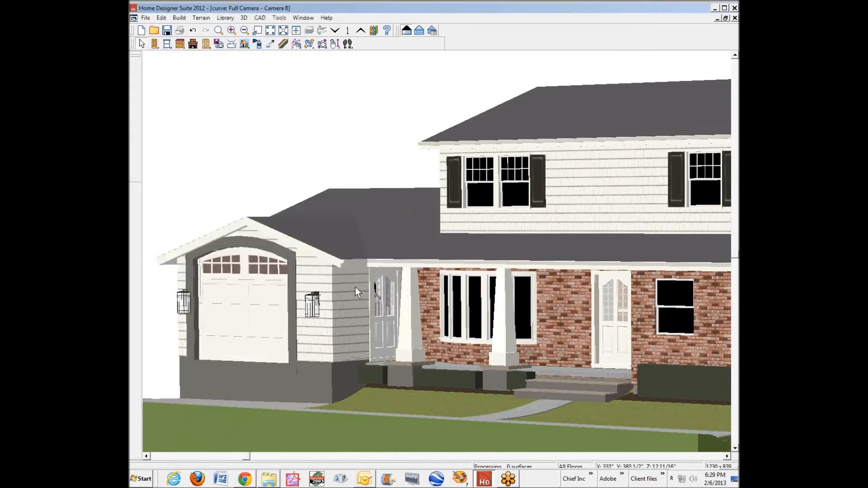
{"action": "scroll", "coordinate": [554, 319], "scroll_direction": "down", "scroll_amount": 3}
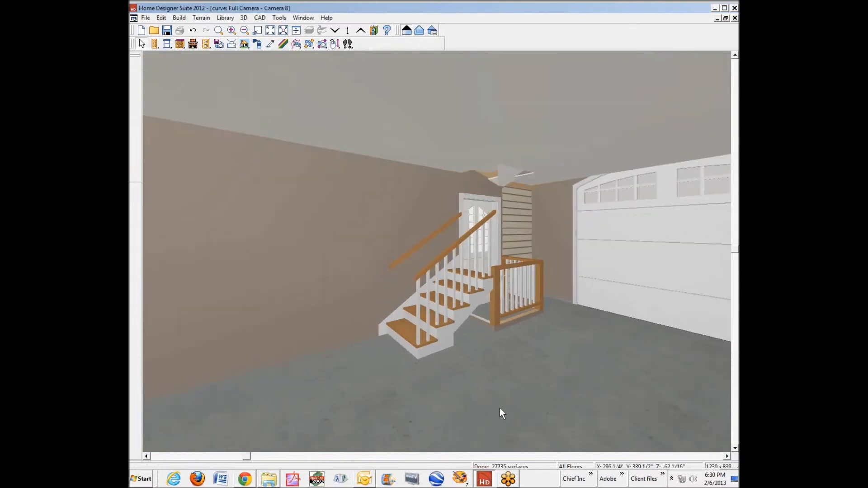
{"action": "right_click", "coordinate": [500, 407]}
{"action": "left_click", "coordinate": [382, 403]}
{"action": "right_click", "coordinate": [382, 402]}
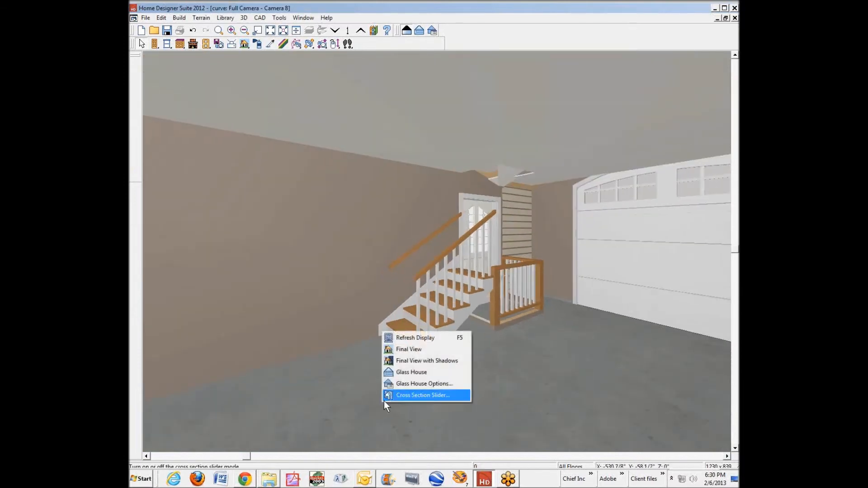
{"action": "right_click", "coordinate": [228, 329]}
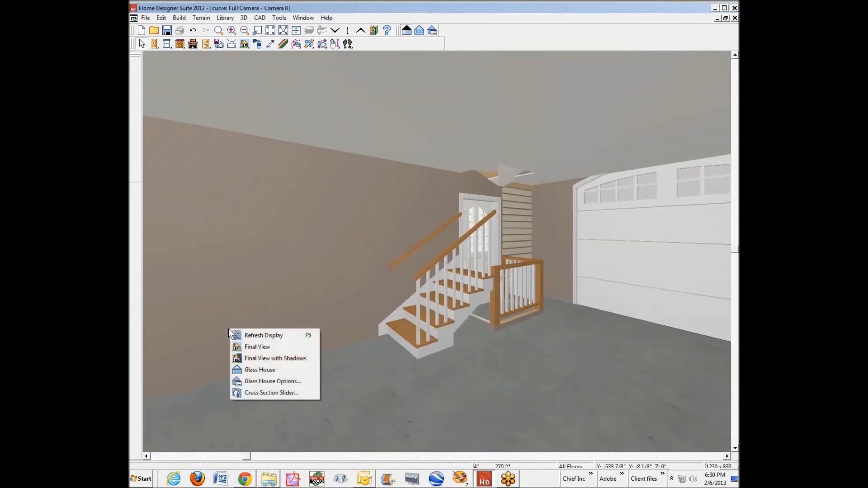
{"action": "right_click", "coordinate": [198, 240]}
{"action": "left_click", "coordinate": [226, 270]}
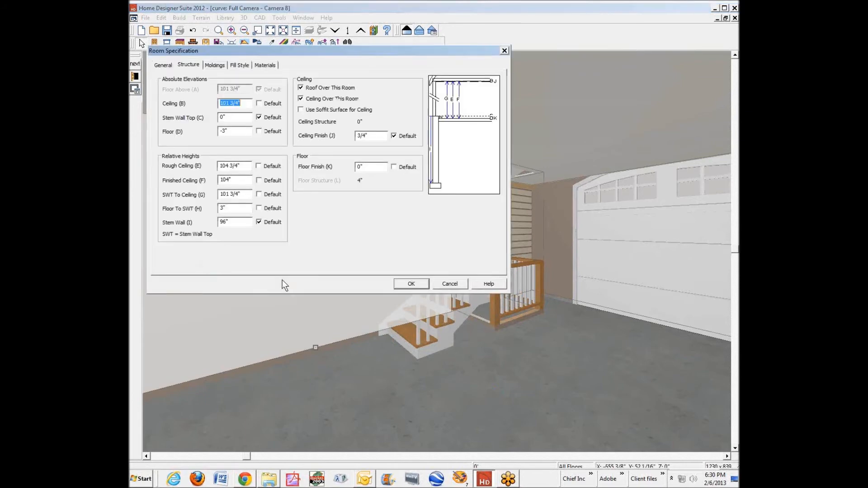
{"action": "left_click", "coordinate": [227, 131]}
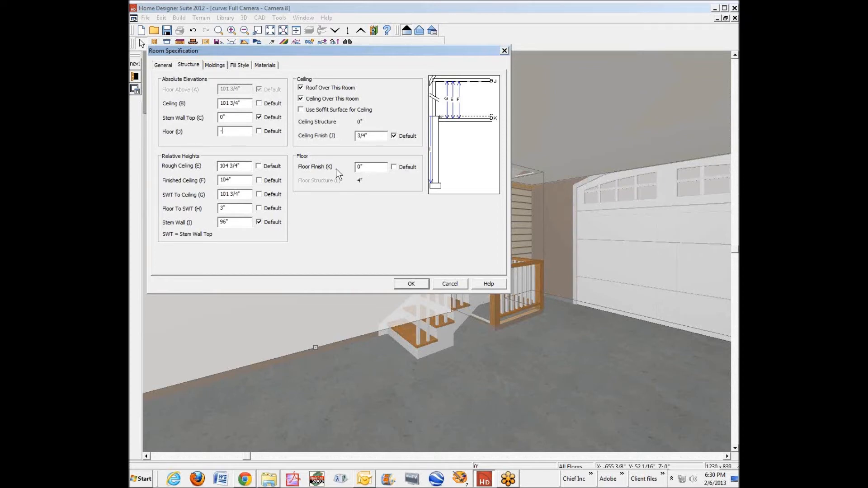
{"action": "type", "text": "42"}
{"action": "left_click", "coordinate": [405, 284]}
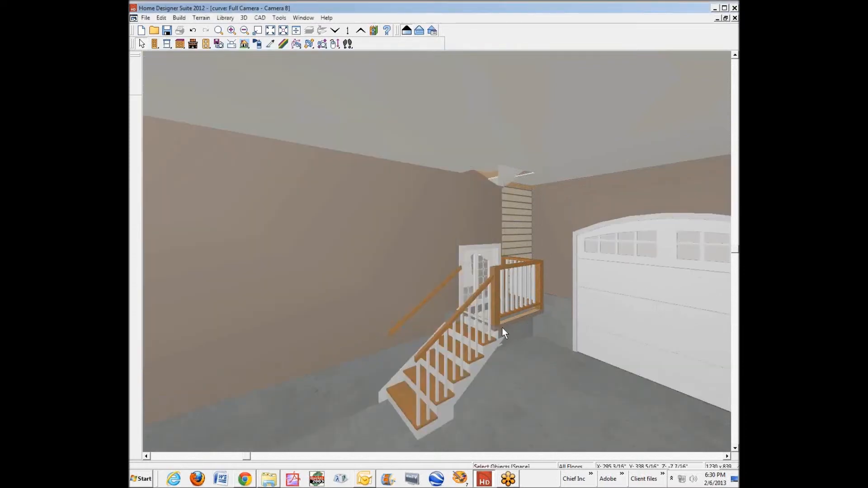
Raise the entry door at the head of the garage stairs up to the landing level
{"action": "left_click", "coordinate": [484, 260]}
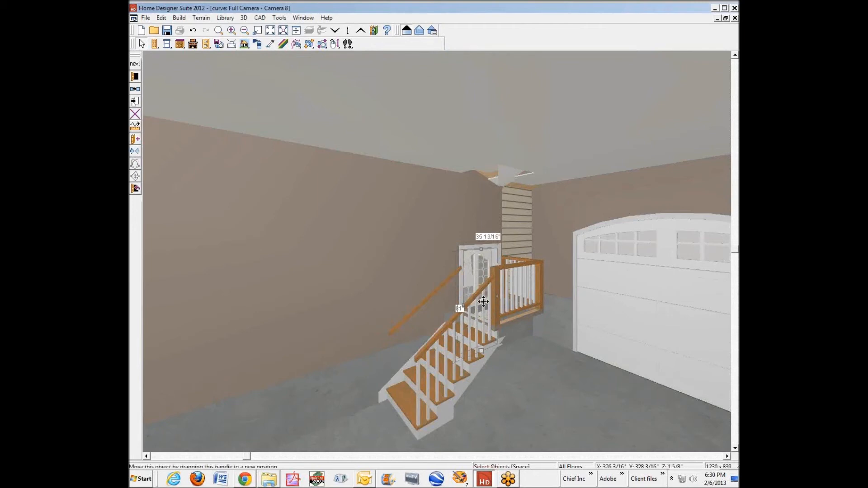
{"action": "left_click_drag", "start_coordinate": [483, 301], "coordinate": [500, 250]}
Reset the main garage room's finished ceiling height to its default
{"action": "right_click", "coordinate": [572, 375]}
{"action": "left_click", "coordinate": [515, 378]}
{"action": "right_click", "coordinate": [515, 378]}
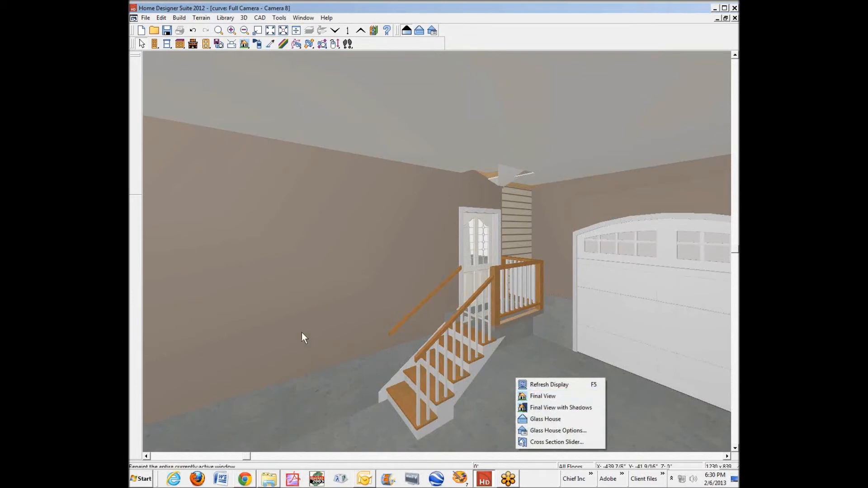
{"action": "right_click", "coordinate": [300, 320]}
{"action": "left_click", "coordinate": [341, 347]}
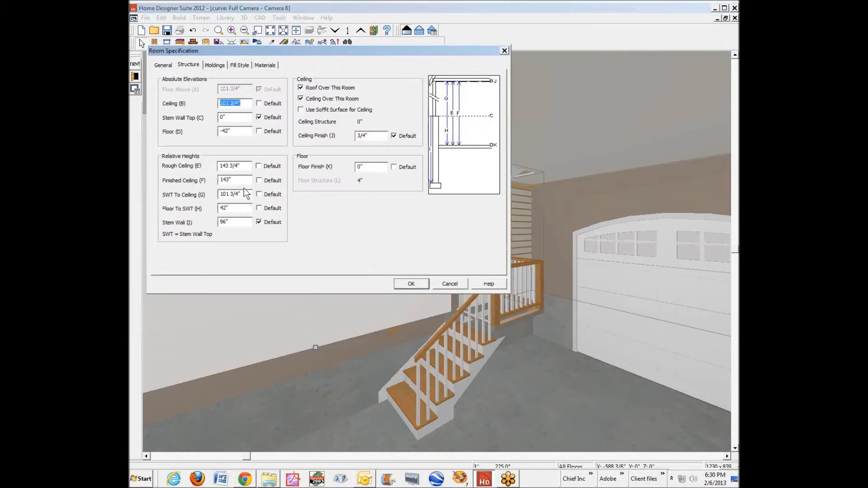
{"action": "left_click", "coordinate": [259, 179]}
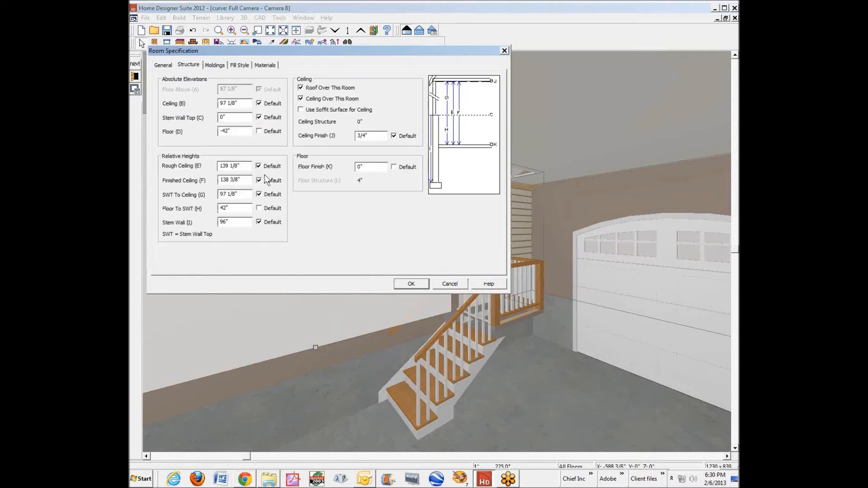
{"action": "left_click", "coordinate": [414, 283]}
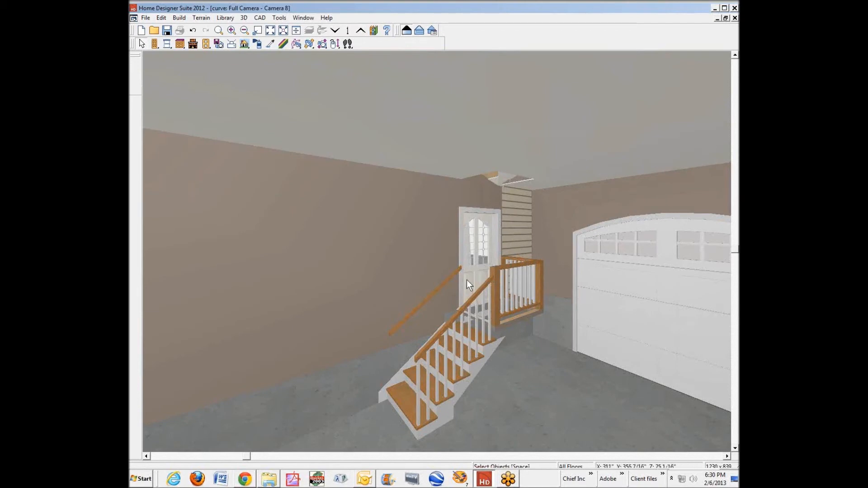
In the floor plan, reset the LANDING room's ceiling height to default and set its floor elevation to -3"
{"action": "key", "text": "ctrl+Tab"}
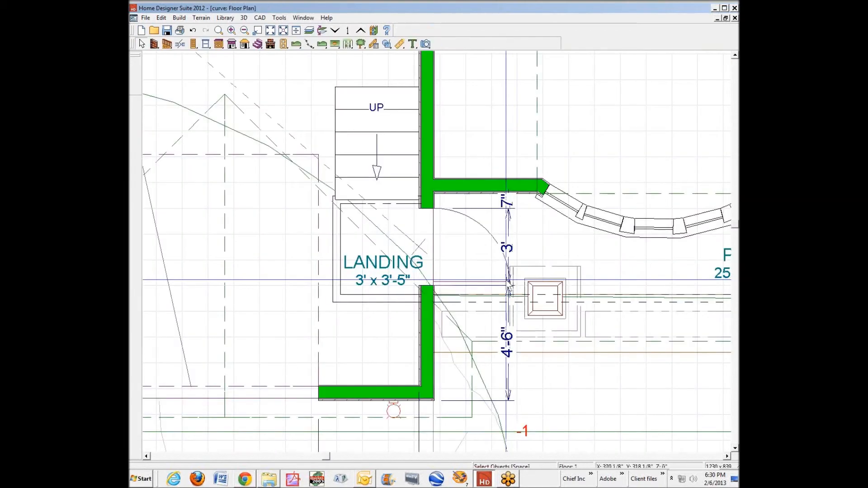
{"action": "right_click", "coordinate": [362, 243]}
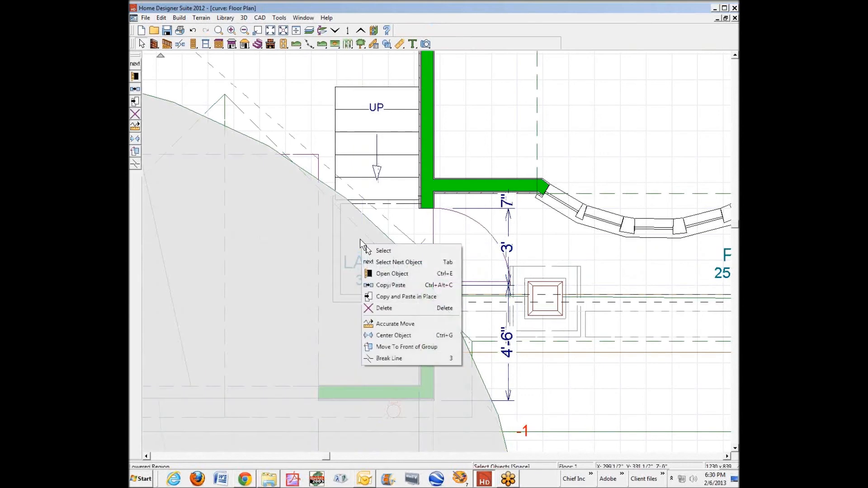
{"action": "right_click", "coordinate": [414, 226]}
{"action": "right_click", "coordinate": [400, 222]}
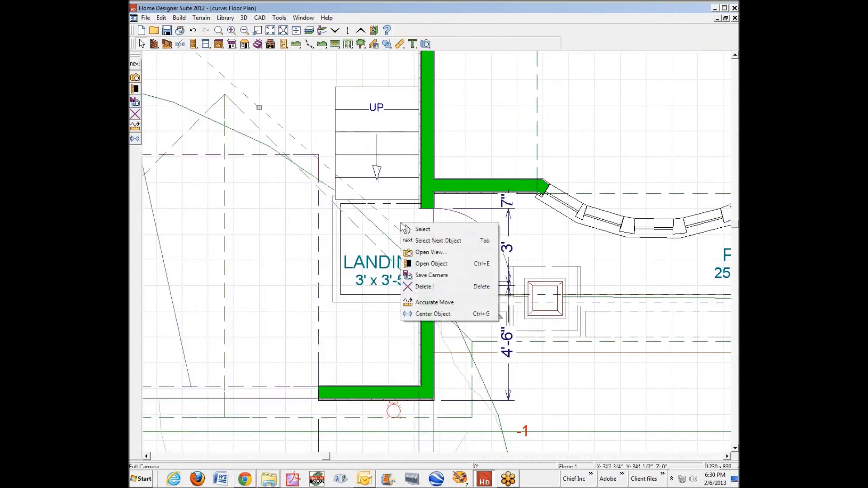
{"action": "left_click", "coordinate": [434, 240]}
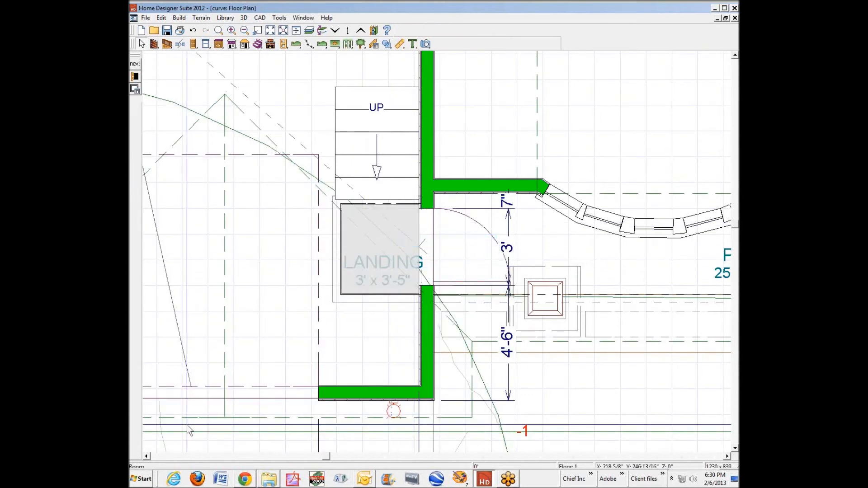
{"action": "left_click", "coordinate": [135, 76]}
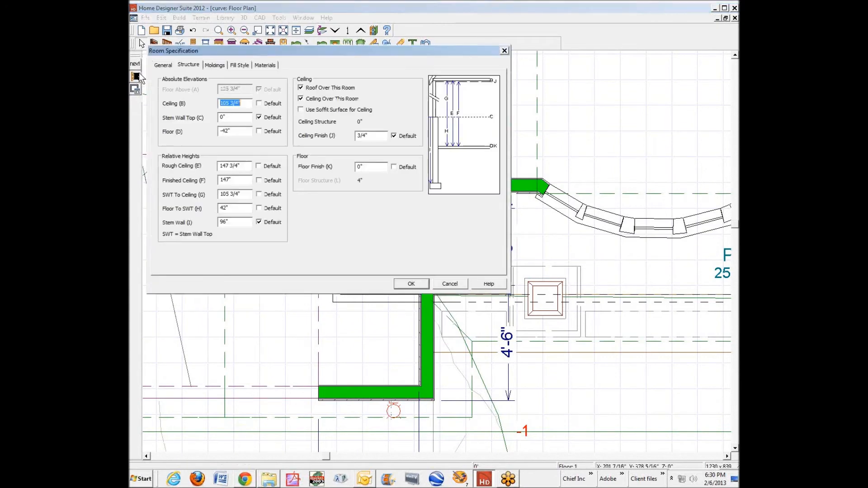
{"action": "left_click", "coordinate": [258, 181]}
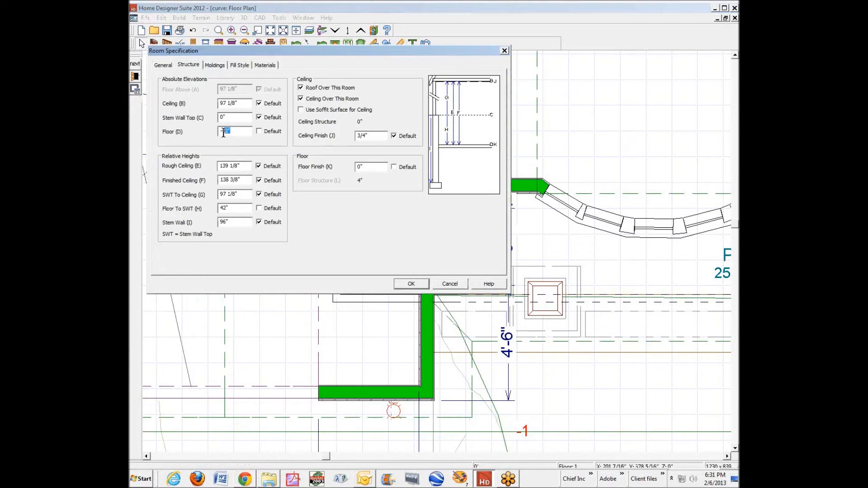
{"action": "type", "text": "-3"}
{"action": "left_click", "coordinate": [164, 66]}
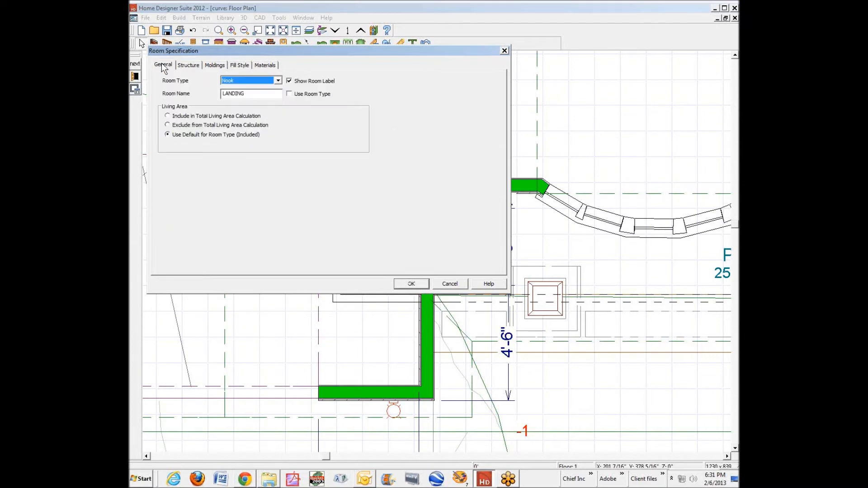
{"action": "left_click", "coordinate": [404, 283]}
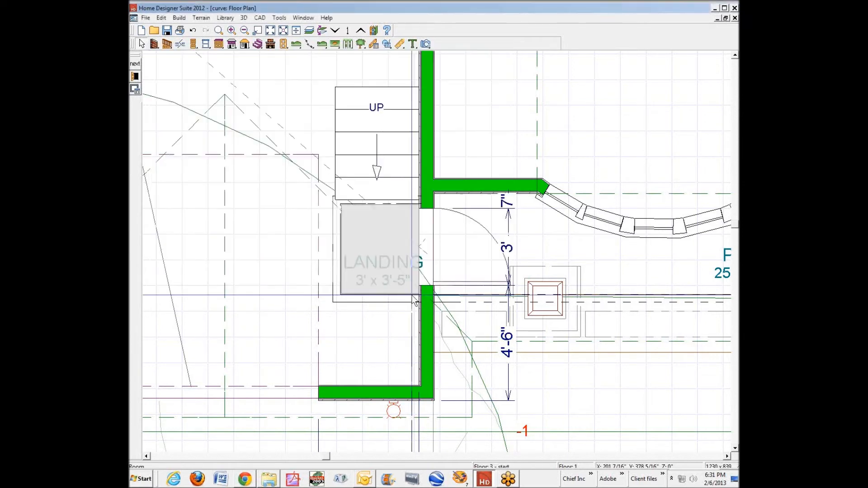
Enlarge the landing to 3' x 4' by moving its two end railings outward, and shift the stairs back to meet its edge
{"action": "left_click", "coordinate": [389, 302]}
{"action": "left_click", "coordinate": [336, 255]}
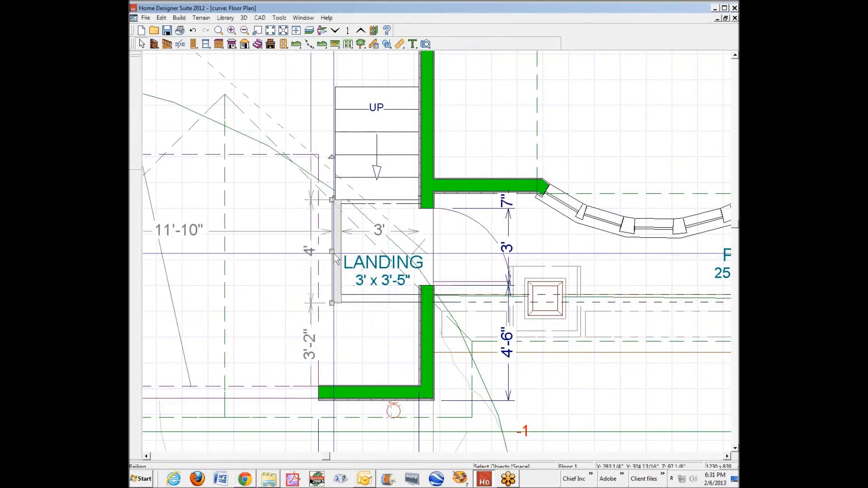
{"action": "left_click", "coordinate": [376, 200]}
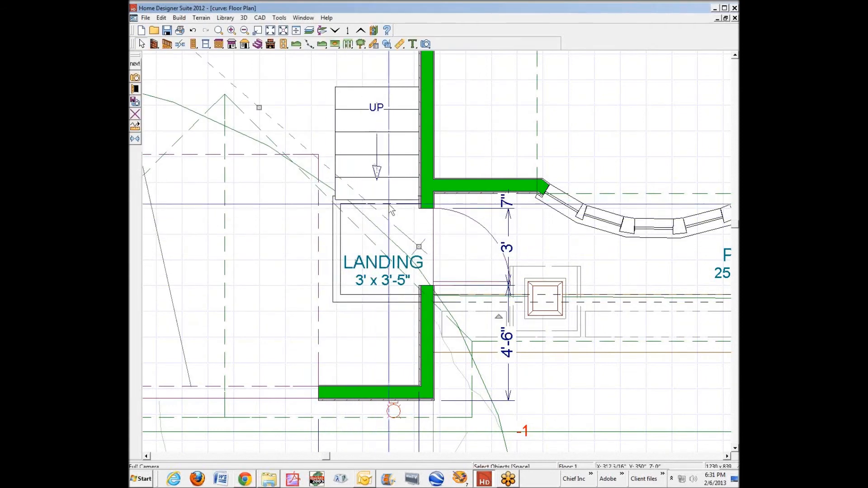
{"action": "double_click", "coordinate": [393, 195]}
{"action": "left_click", "coordinate": [392, 196]}
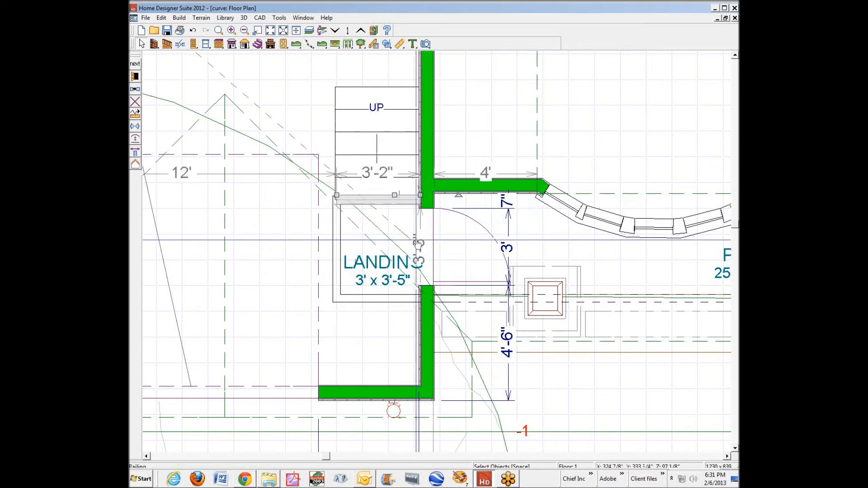
{"action": "left_click_drag", "start_coordinate": [388, 202], "coordinate": [395, 186]}
{"action": "left_click", "coordinate": [391, 302]}
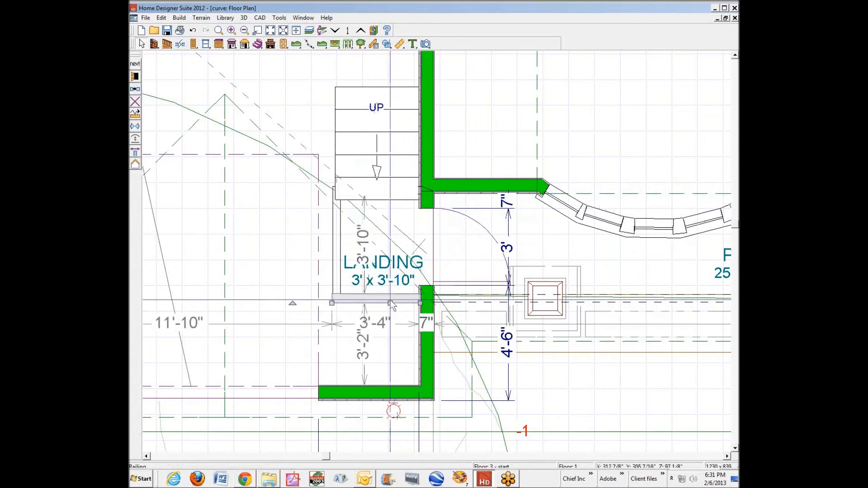
{"action": "left_click_drag", "start_coordinate": [391, 304], "coordinate": [390, 308]}
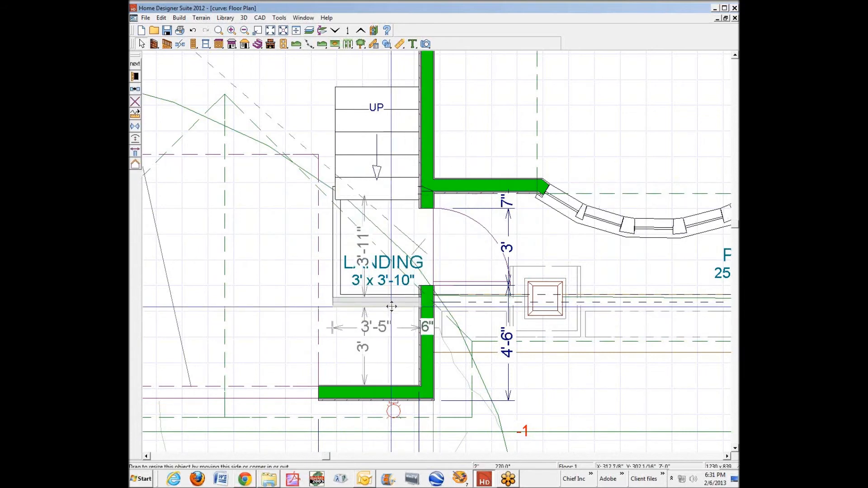
{"action": "left_click", "coordinate": [388, 145]}
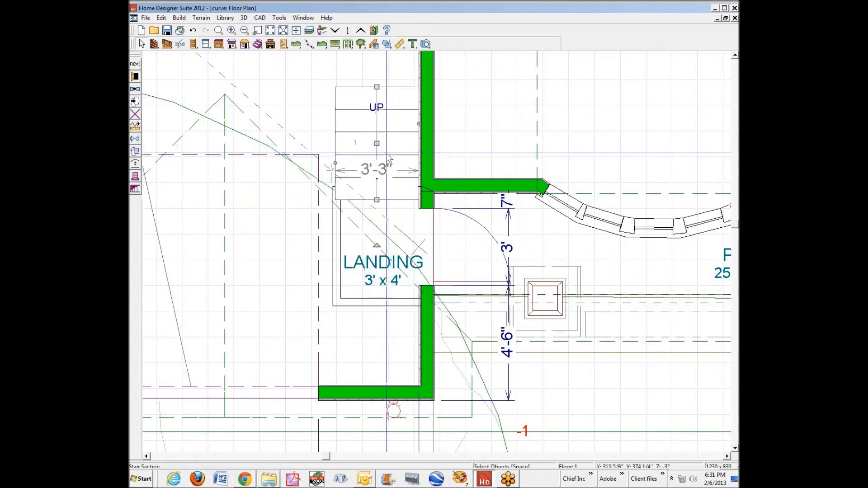
{"action": "left_click_drag", "start_coordinate": [378, 144], "coordinate": [378, 134]}
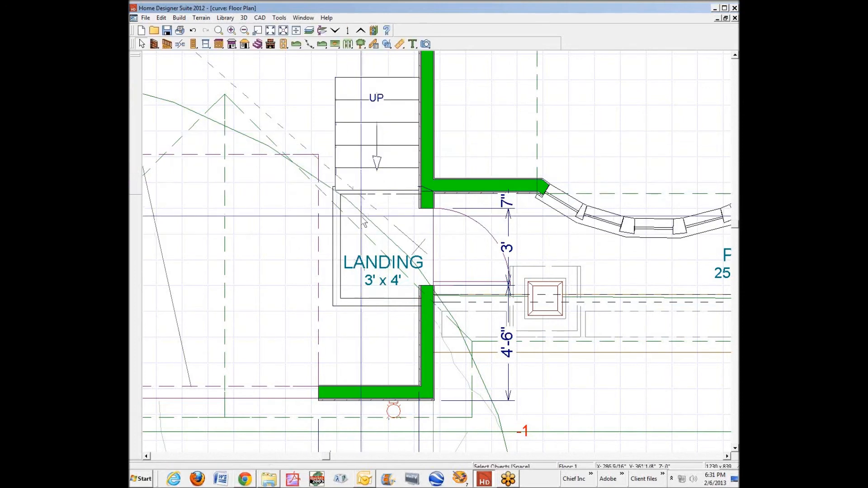
Check the LANDING room's type and its floor and ceiling elevations
{"action": "left_click", "coordinate": [411, 215]}
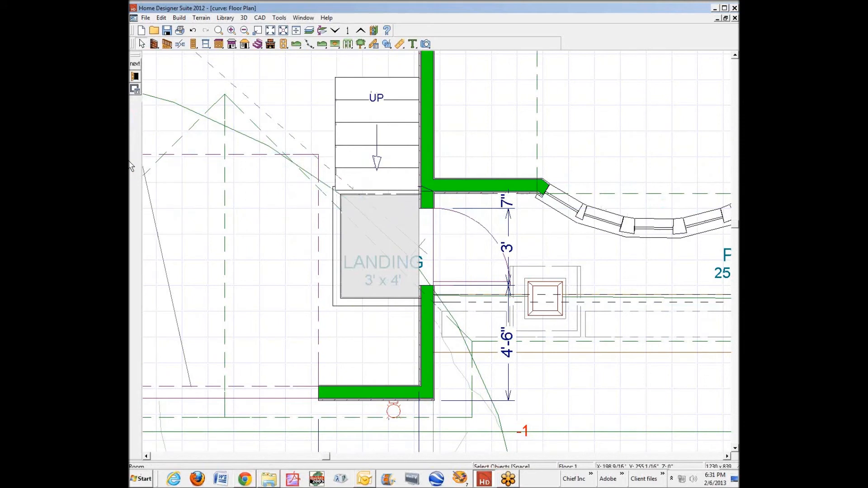
{"action": "left_click", "coordinate": [135, 78]}
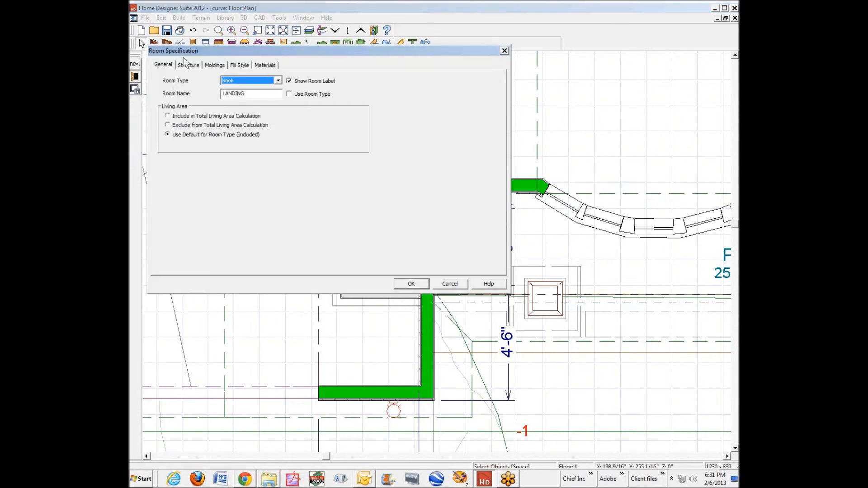
{"action": "left_click", "coordinate": [189, 66]}
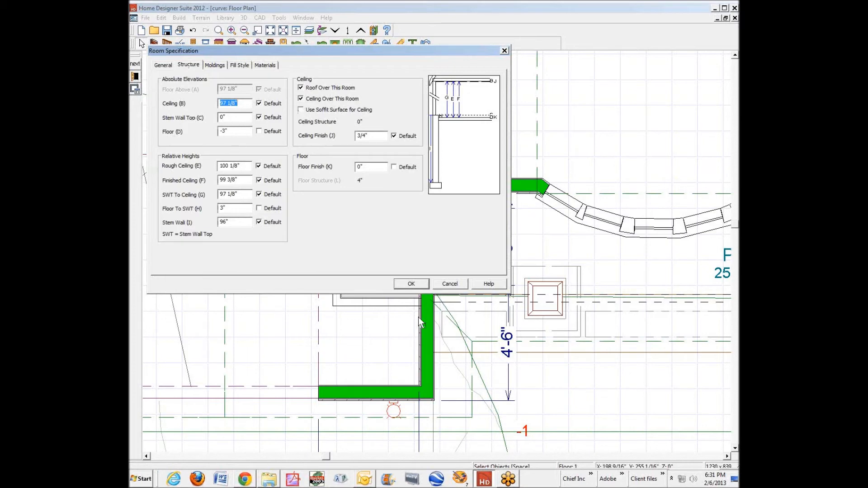
{"action": "left_click", "coordinate": [409, 284]}
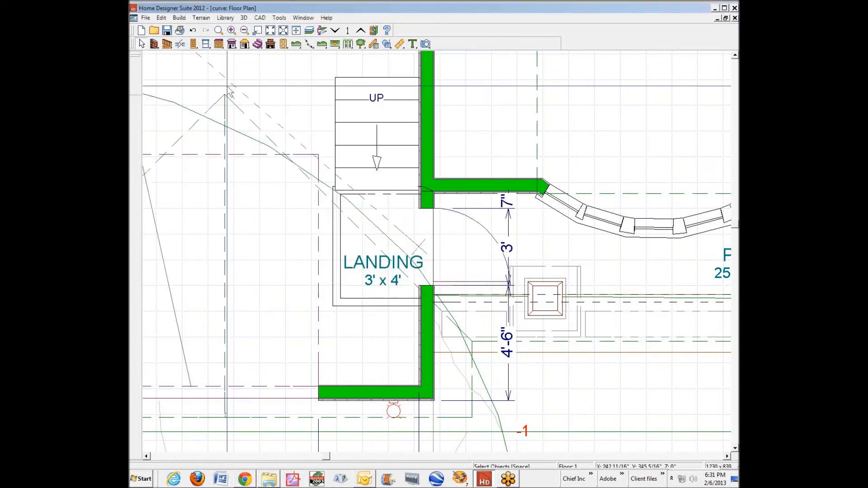
Set the main garage room's absolute floor elevation to -42" from the floor plan
{"action": "right_click", "coordinate": [290, 95]}
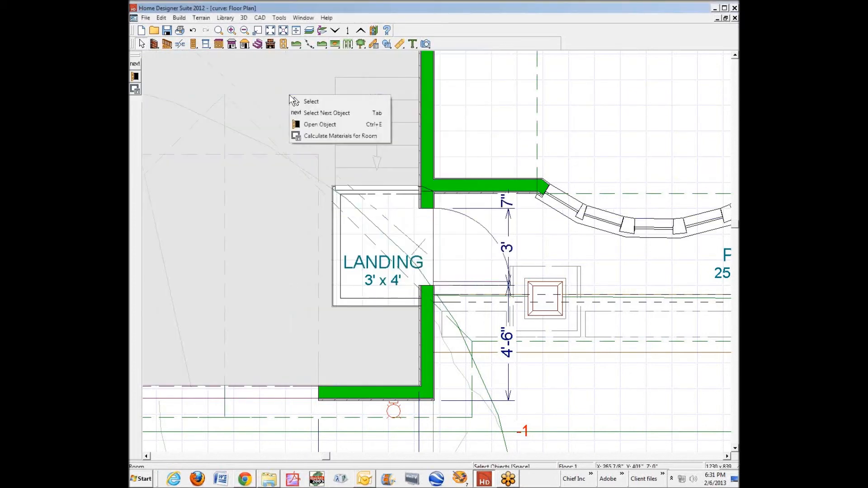
{"action": "left_click", "coordinate": [319, 124]}
{"action": "left_click", "coordinate": [163, 65]}
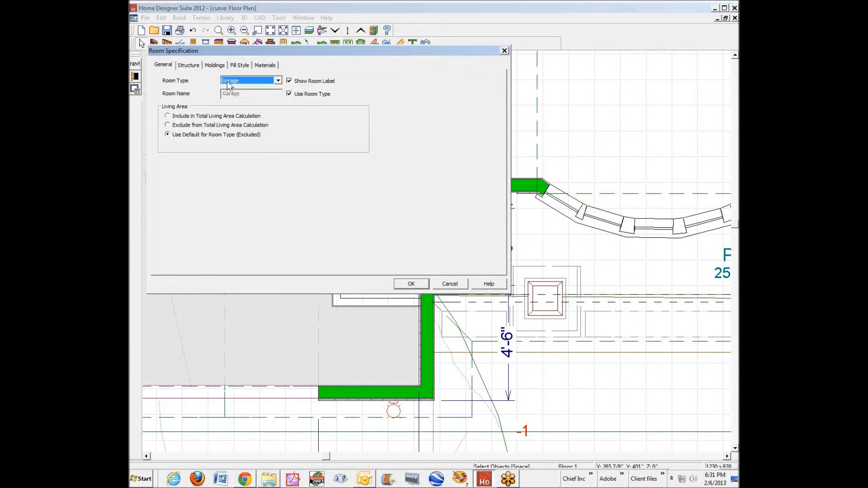
{"action": "left_click", "coordinate": [185, 66]}
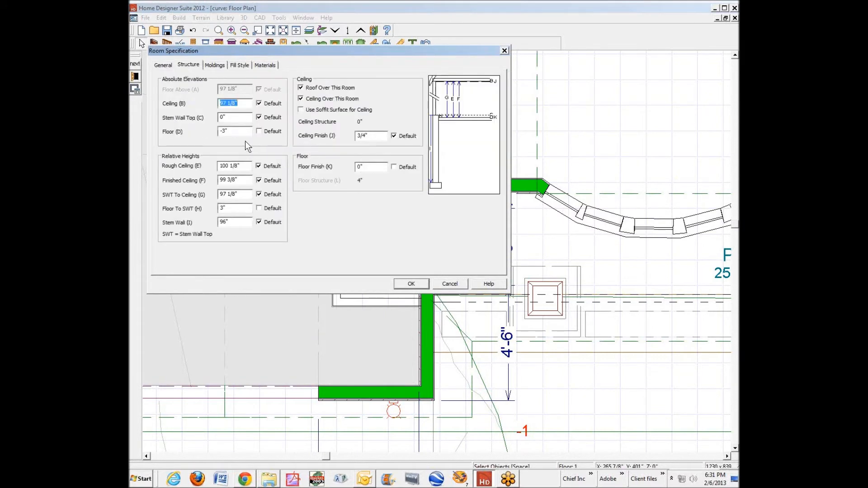
{"action": "left_click", "coordinate": [222, 131]}
{"action": "left_click", "coordinate": [412, 285]}
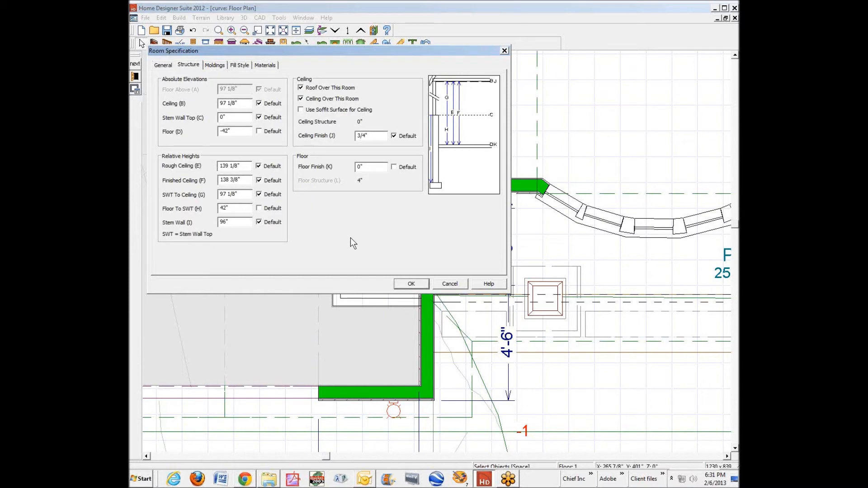
Apply the garage room's structure settings, inspect the exterior overview and garage interior camera views, and return to the floor plan
{"action": "left_click", "coordinate": [410, 284]}
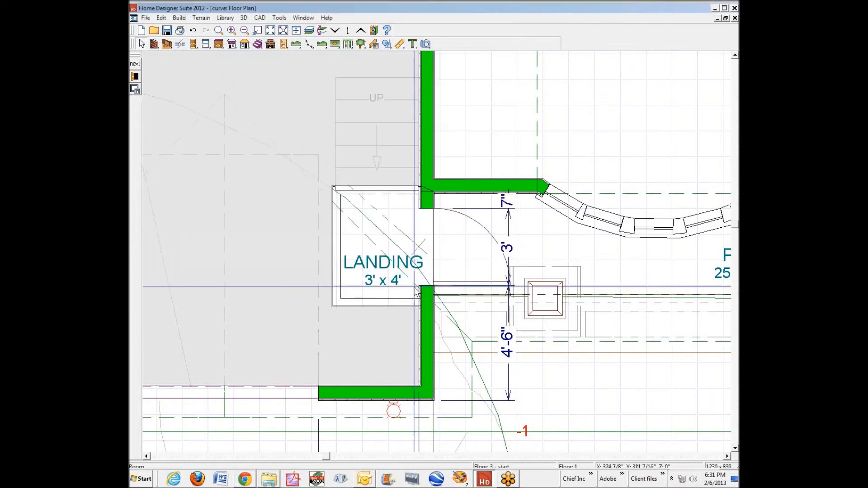
{"action": "key", "text": "ctrl+Tab"}
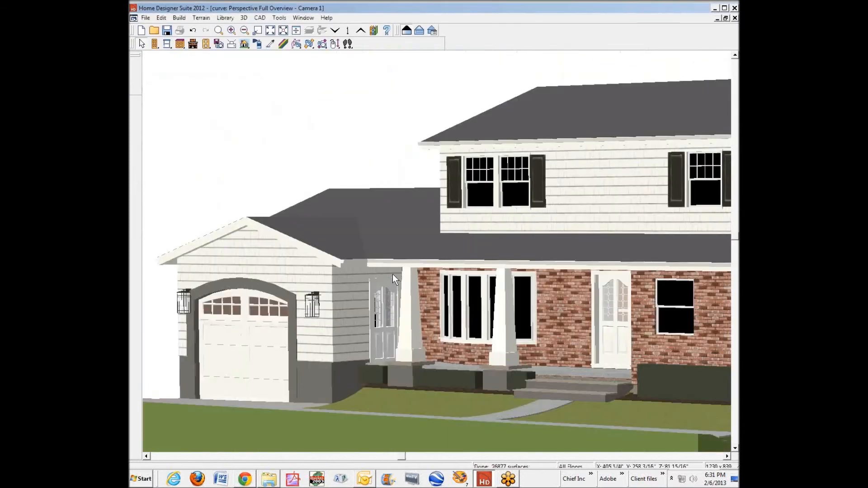
{"action": "key", "text": "ctrl+Tab"}
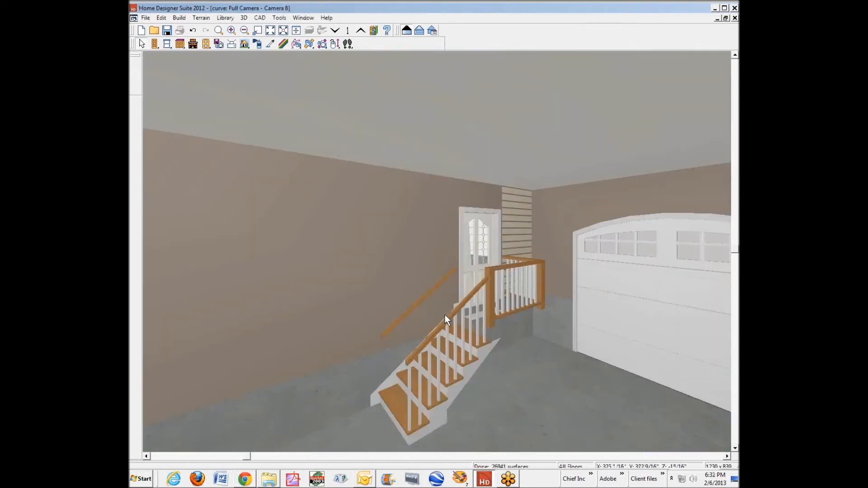
{"action": "key", "text": "ctrl+Tab"}
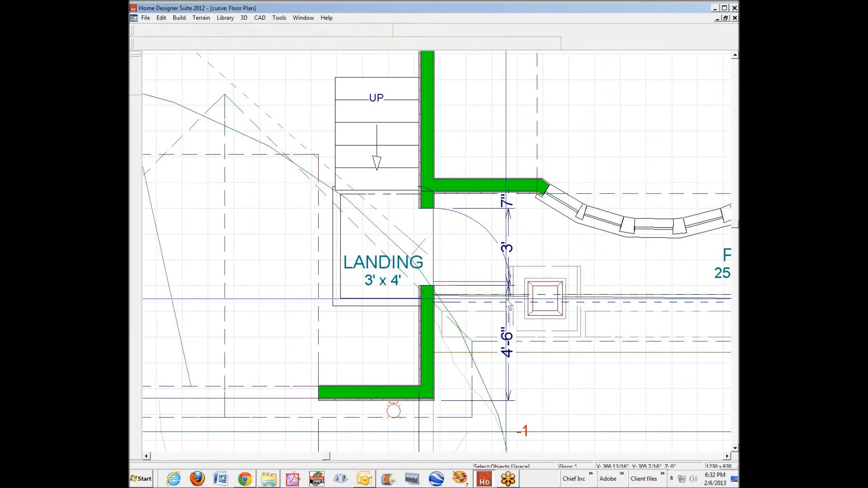
Set the LANDING room's absolute floor elevation to -3"
{"action": "right_click", "coordinate": [357, 232]}
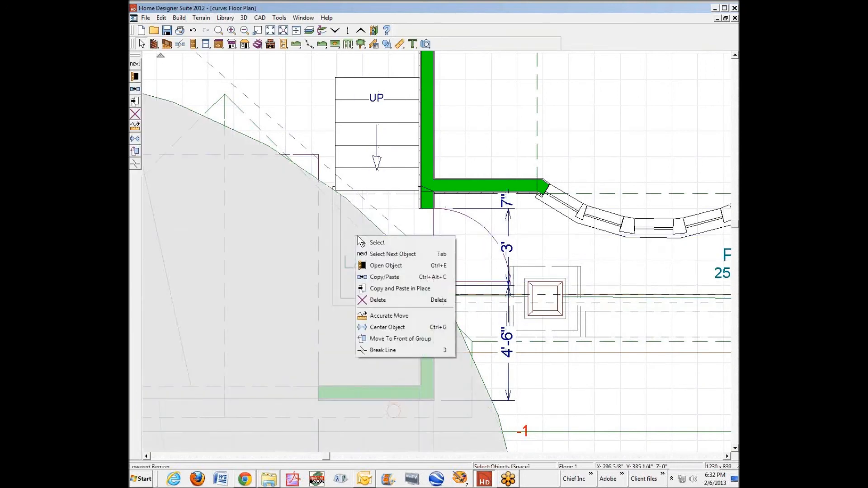
{"action": "left_click", "coordinate": [409, 255]}
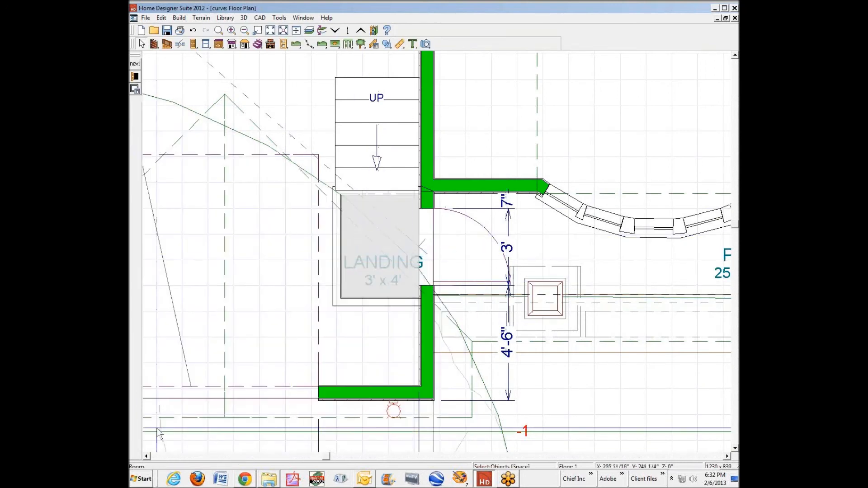
{"action": "left_click", "coordinate": [134, 77]}
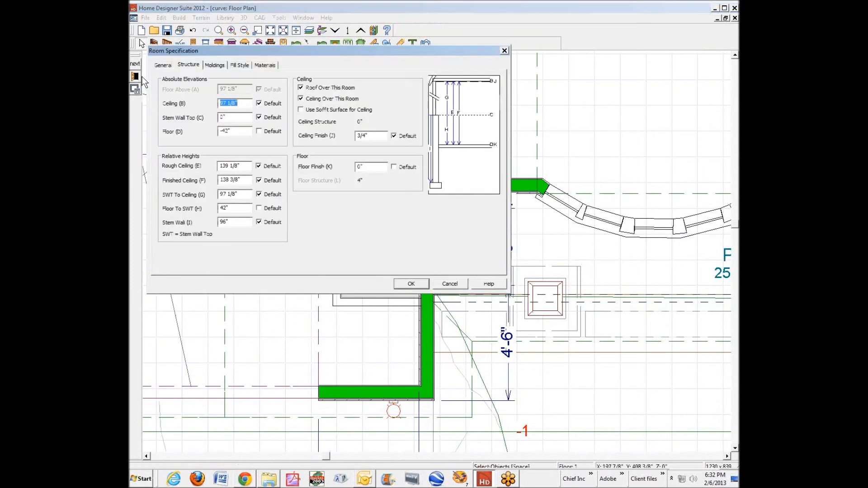
{"action": "left_click", "coordinate": [223, 131]}
{"action": "type", "text": "3"}
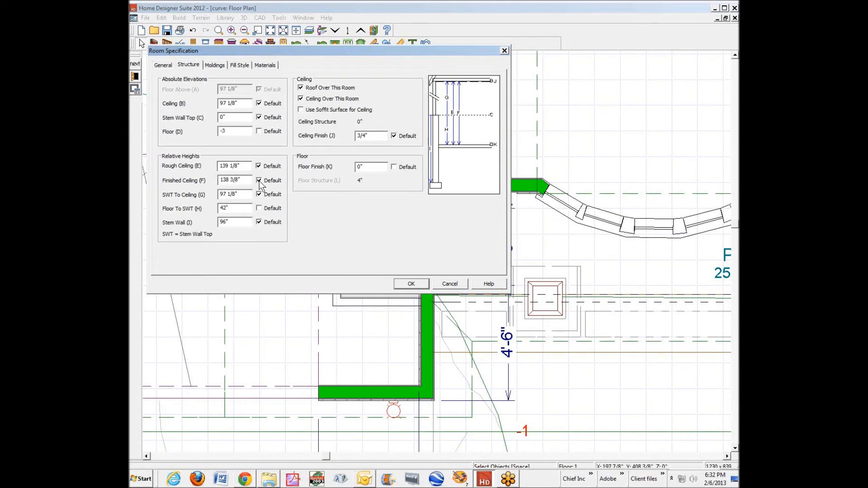
{"action": "left_click", "coordinate": [411, 283]}
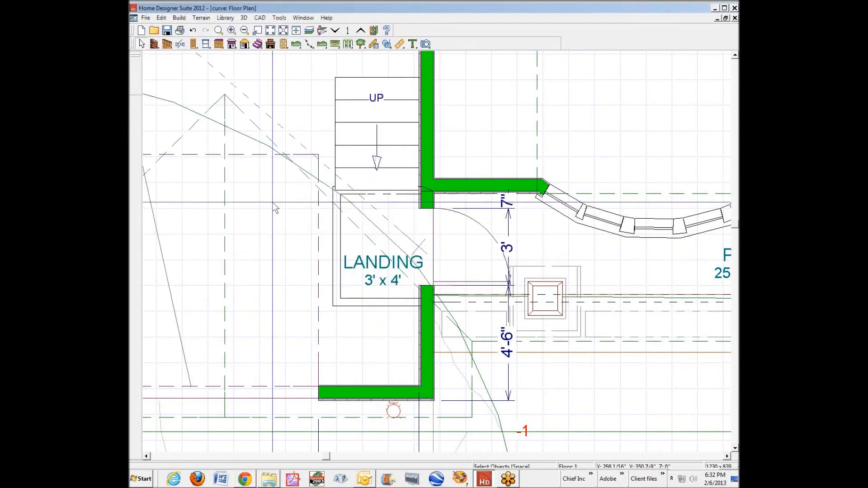
Check the main garage room's absolute floor elevation
{"action": "right_click", "coordinate": [272, 190]}
{"action": "right_click", "coordinate": [281, 80]}
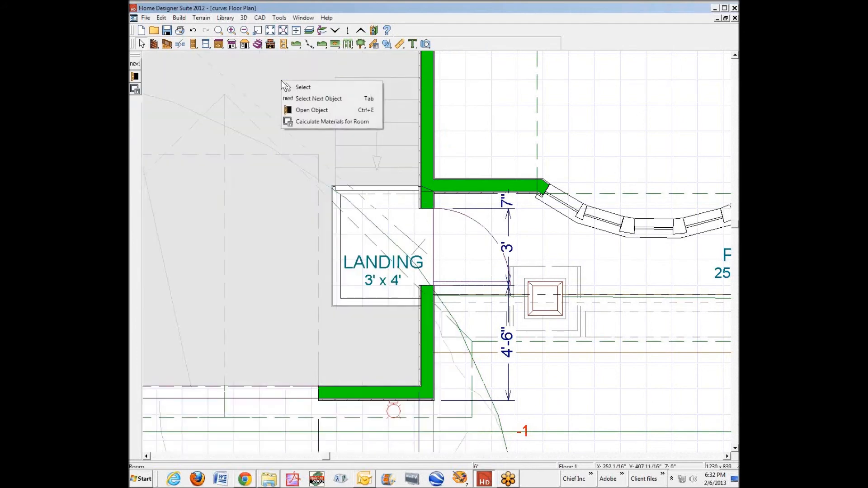
{"action": "left_click", "coordinate": [314, 104]}
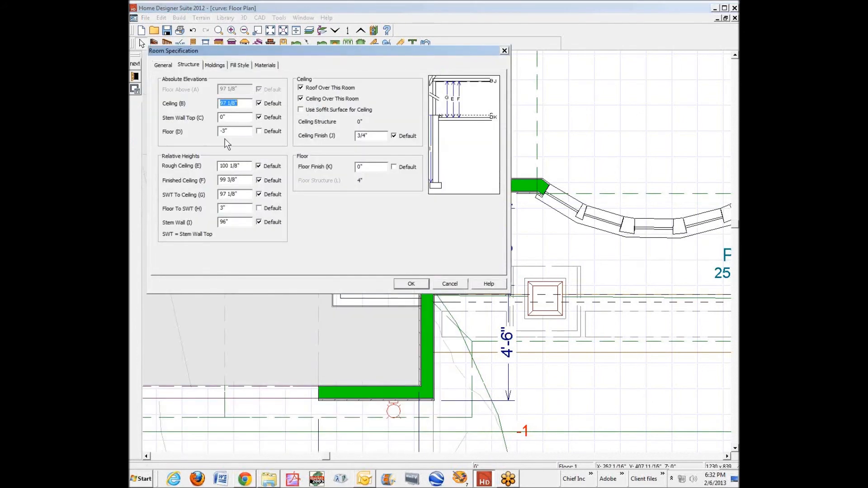
{"action": "left_click", "coordinate": [402, 286]}
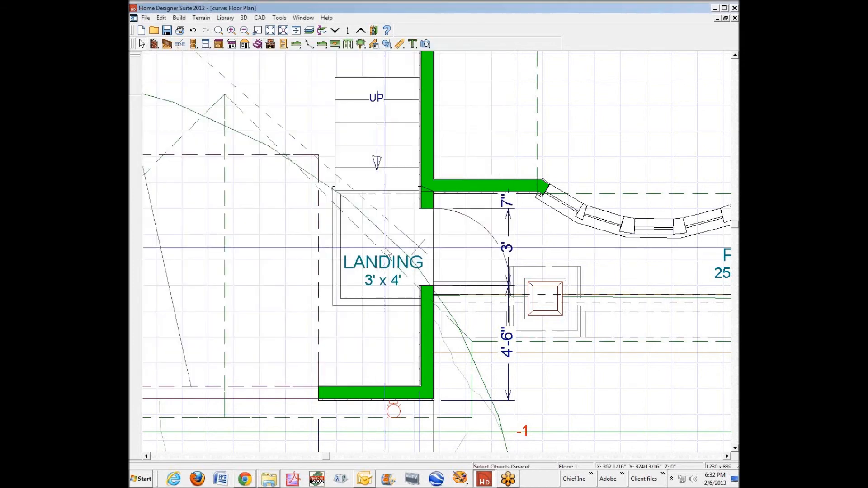
Set the main garage room's absolute floor elevation to -42"
{"action": "right_click", "coordinate": [302, 89]}
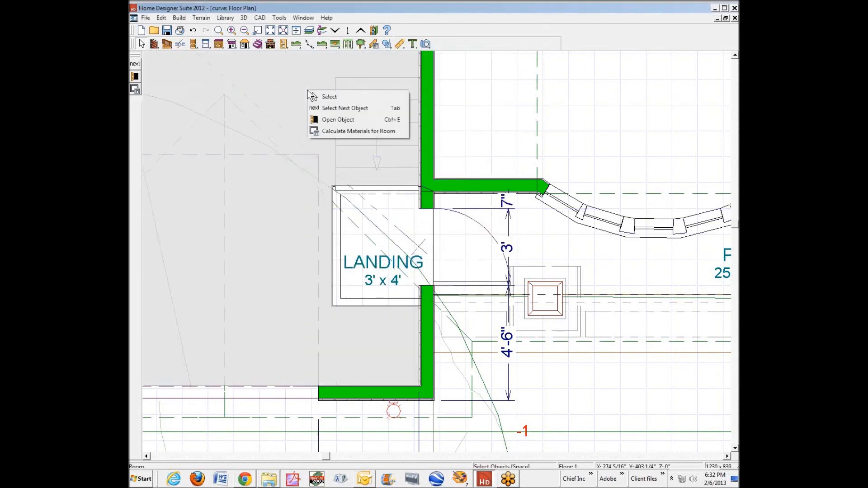
{"action": "left_click", "coordinate": [348, 115]}
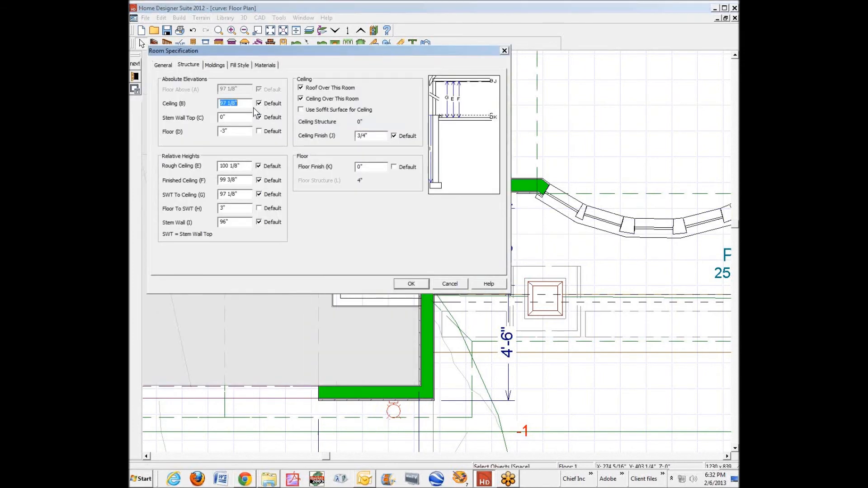
{"action": "double_click", "coordinate": [222, 130]}
{"action": "type", "text": "42"}
{"action": "left_click", "coordinate": [417, 282]}
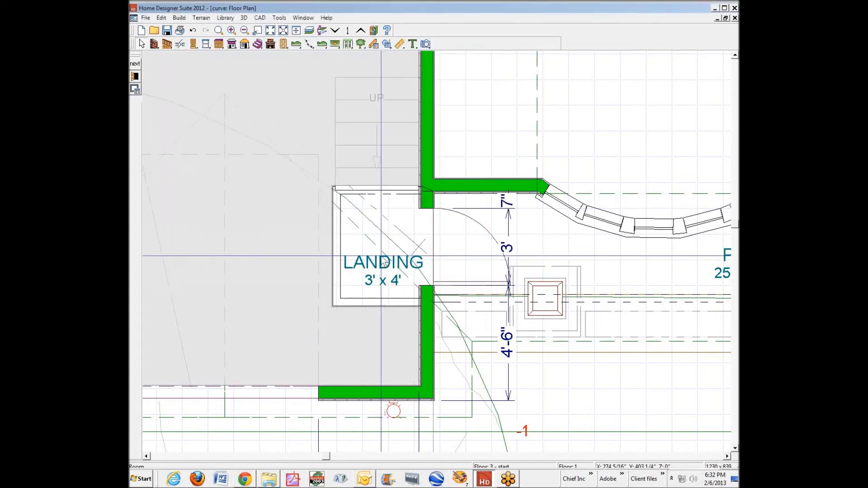
Set the LANDING room's absolute floor elevation to -3" again
{"action": "right_click", "coordinate": [401, 209]}
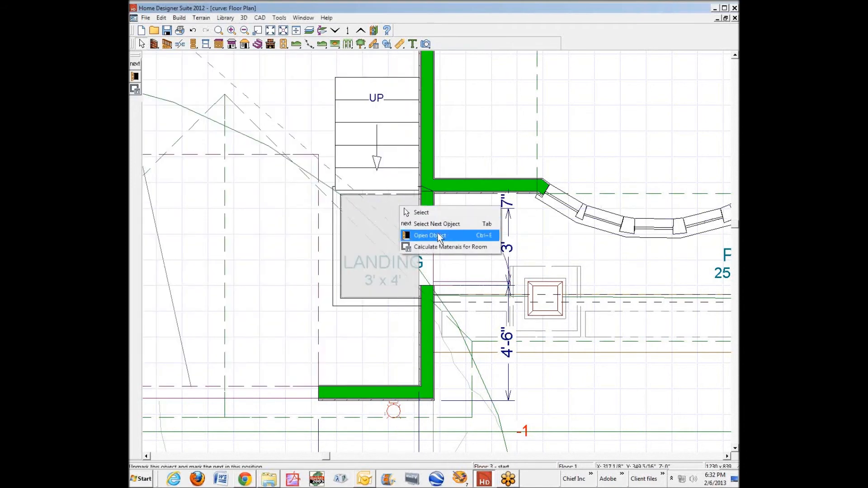
{"action": "left_click", "coordinate": [434, 235]}
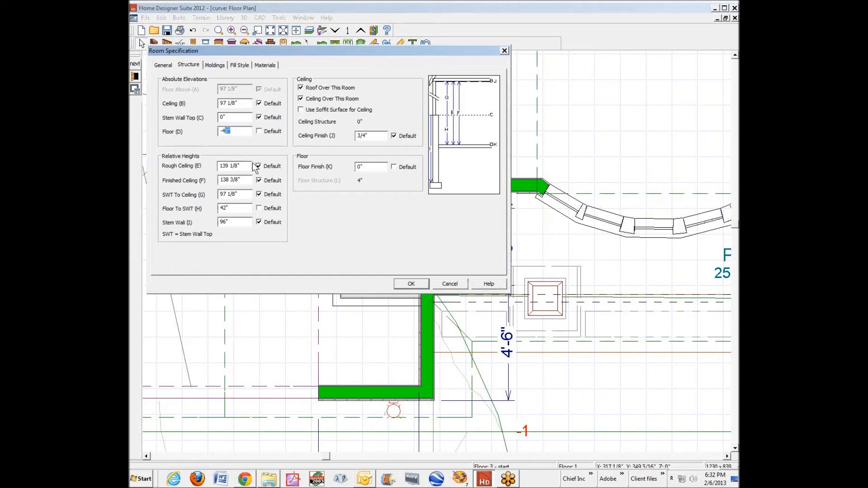
{"action": "type", "text": "-3"}
{"action": "key", "text": "Tab"}
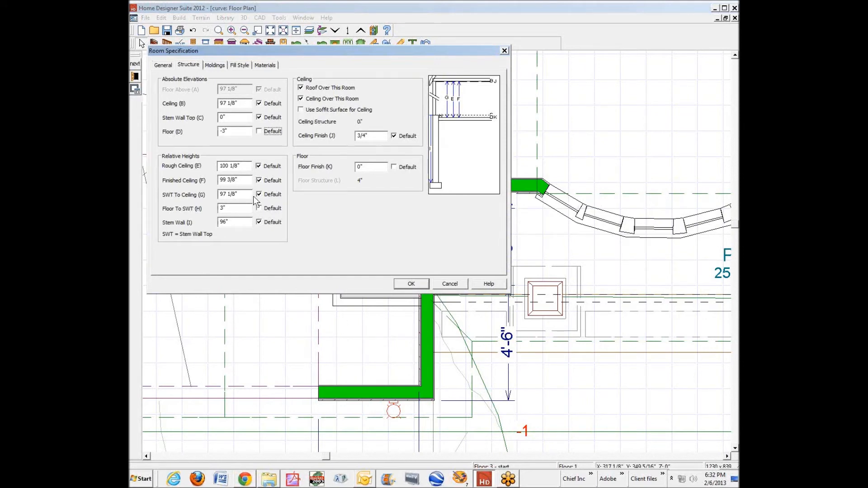
{"action": "left_click", "coordinate": [409, 284]}
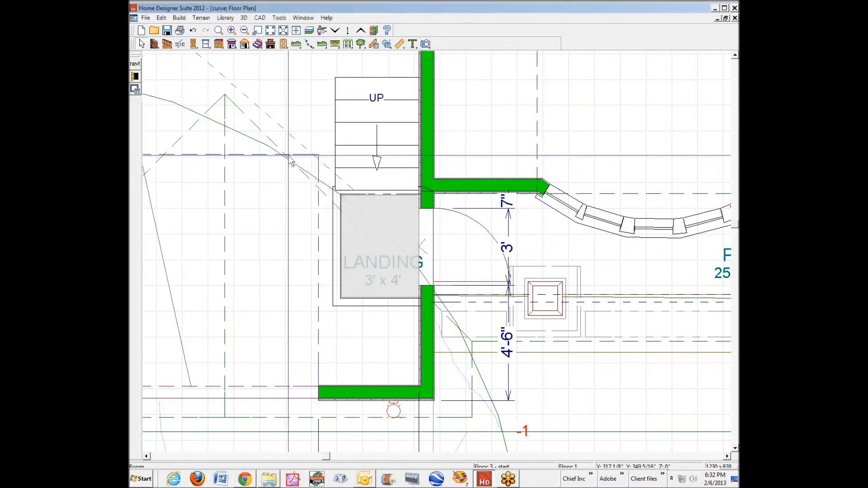
Check whether the main garage room's floor elevation still differs from the landing's
{"action": "right_click", "coordinate": [292, 99]}
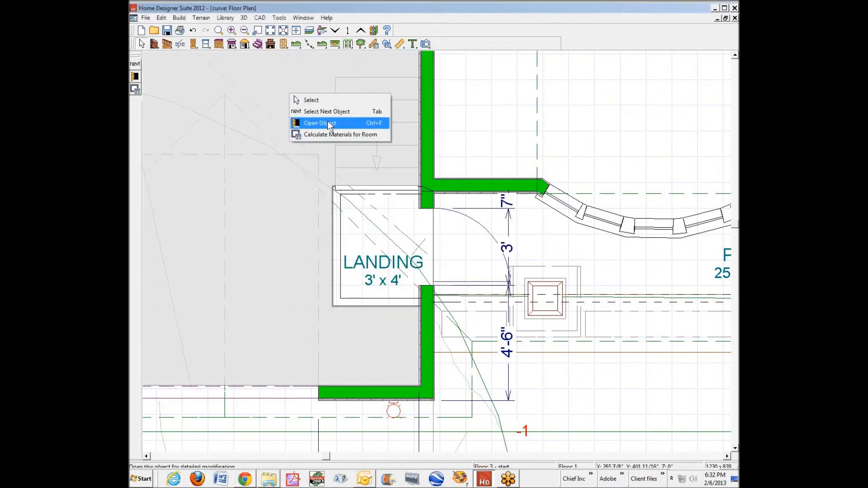
{"action": "left_click", "coordinate": [330, 123]}
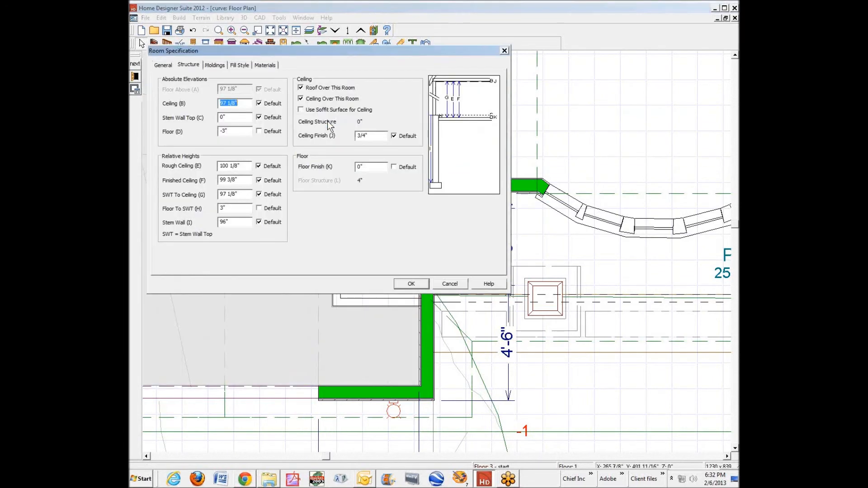
{"action": "left_click", "coordinate": [449, 284]}
Break the garage's side wall at the landing railing farthest from the stairs, and select the section holding the door
{"action": "scroll", "coordinate": [448, 281], "scroll_direction": "down", "scroll_amount": 3}
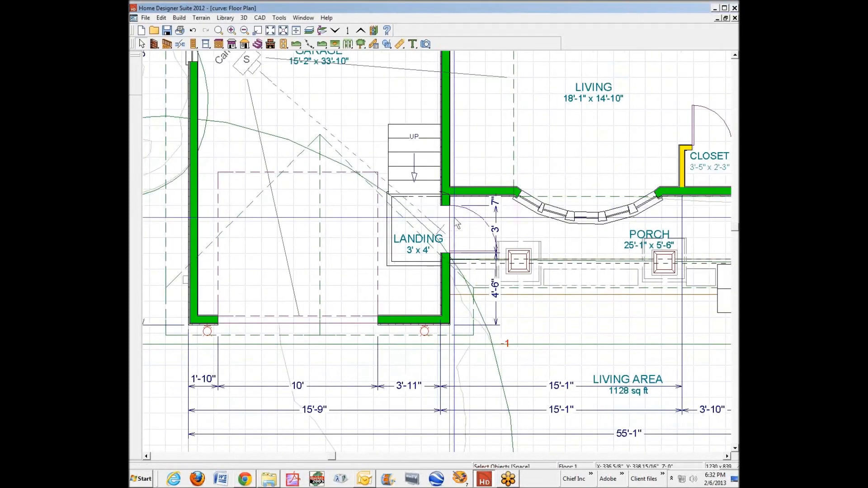
{"action": "scroll", "coordinate": [459, 253], "scroll_direction": "up", "scroll_amount": 1}
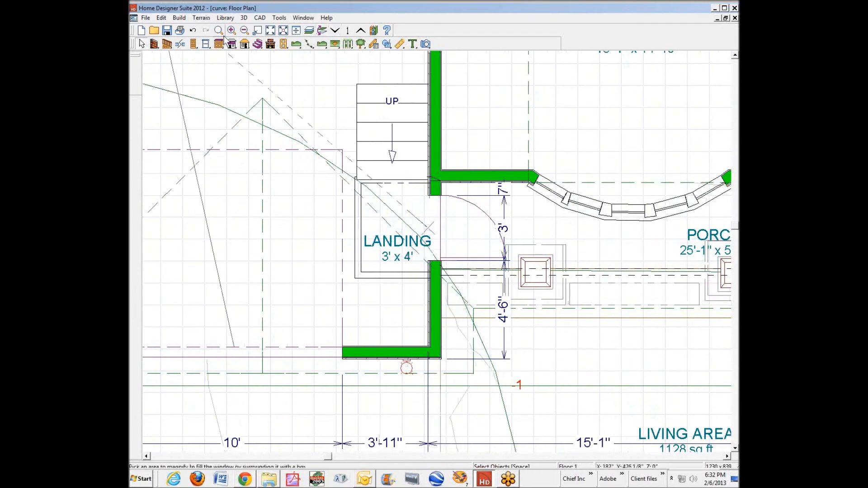
{"action": "left_click", "coordinate": [180, 44]}
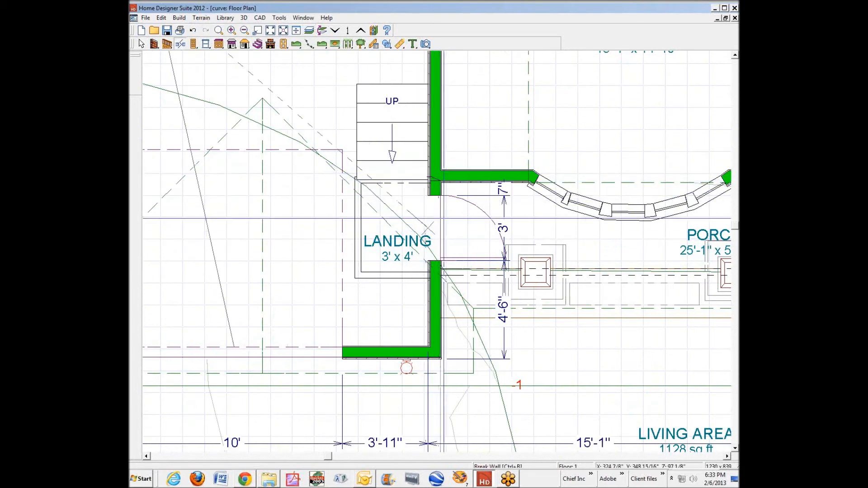
{"action": "left_click", "coordinate": [433, 270]}
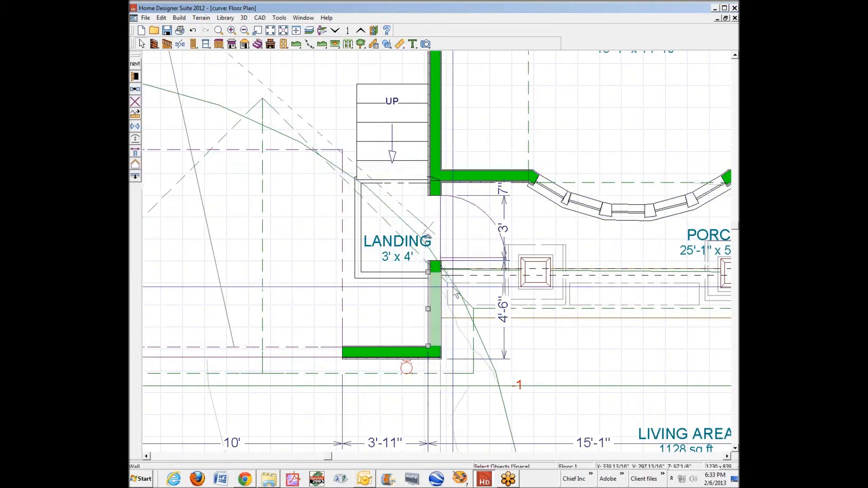
{"action": "left_click", "coordinate": [434, 268]}
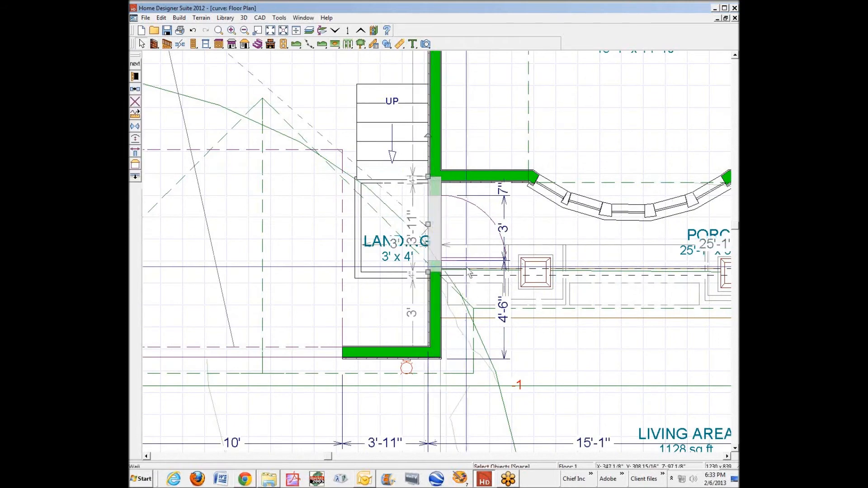
Check the landing door's size and floor-to-bottom settings
{"action": "key", "text": "Delete"}
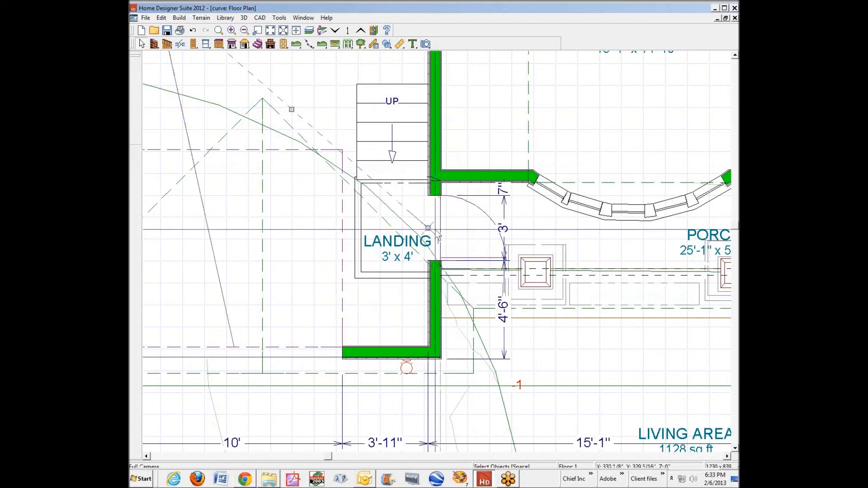
{"action": "double_click", "coordinate": [433, 213]}
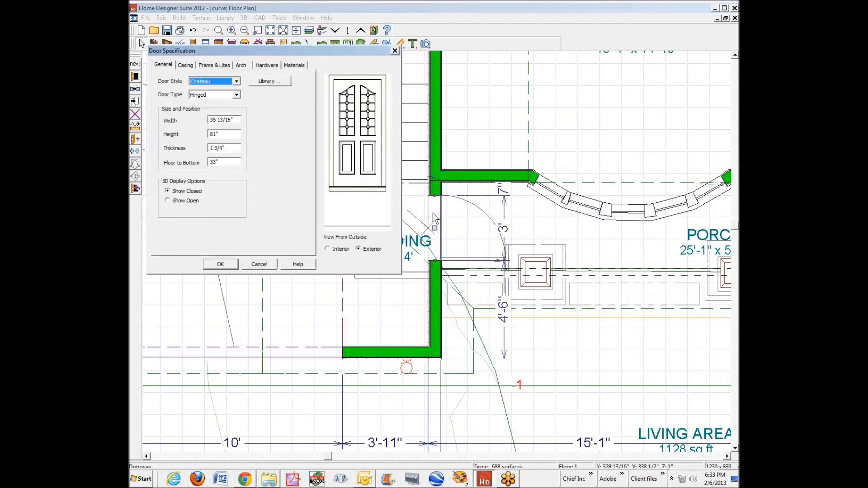
{"action": "left_click", "coordinate": [263, 265]}
Extend the garage's front side-wall section across the landing door opening to the house's front wall, and reverse its layers
{"action": "left_click", "coordinate": [439, 302]}
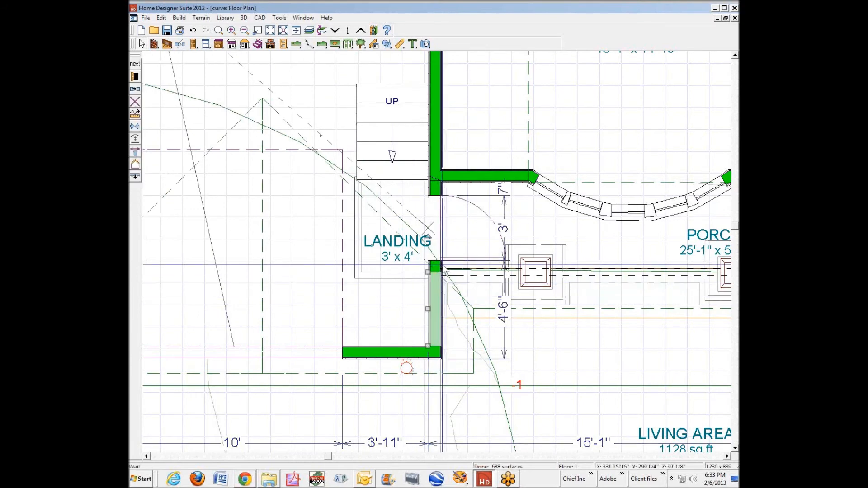
{"action": "left_click_drag", "start_coordinate": [430, 202], "coordinate": [429, 181]}
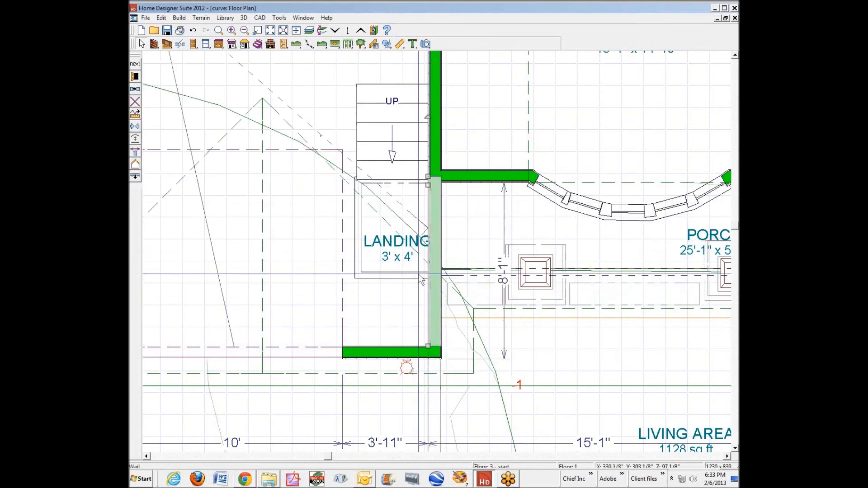
{"action": "left_click", "coordinate": [138, 148]}
{"action": "left_click", "coordinate": [452, 278]}
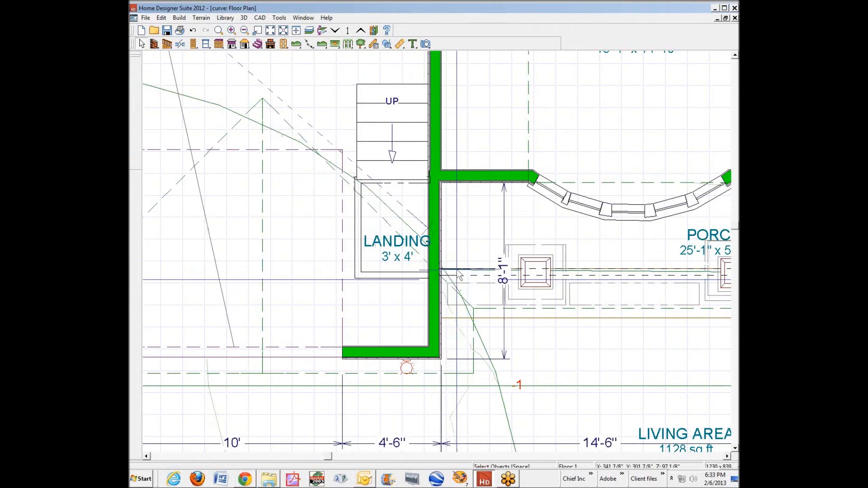
Place a hinged door in the garage side wall at the landing and switch its hinge side
{"action": "left_click", "coordinate": [194, 44]}
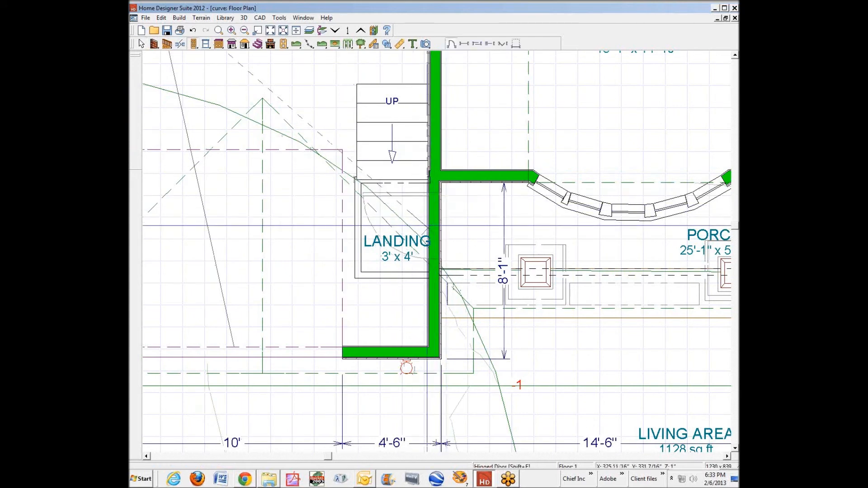
{"action": "left_click", "coordinate": [429, 222]}
{"action": "right_click", "coordinate": [428, 221]}
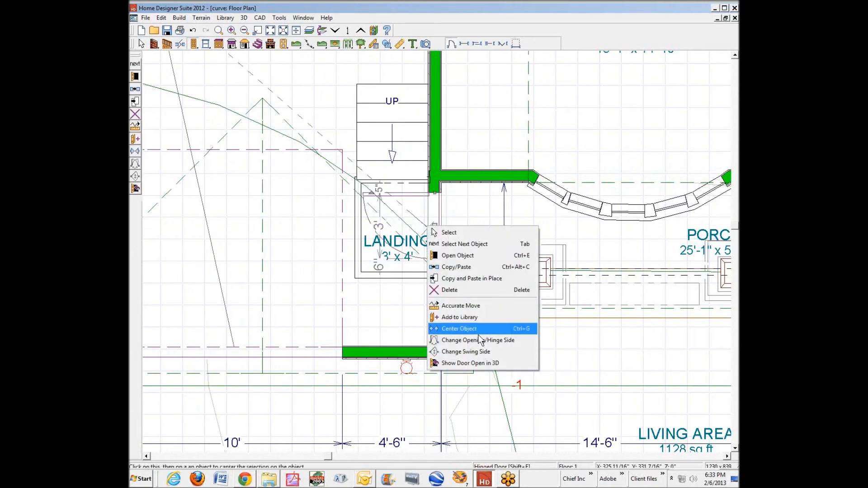
{"action": "left_click", "coordinate": [460, 343]}
{"action": "key", "text": "space"}
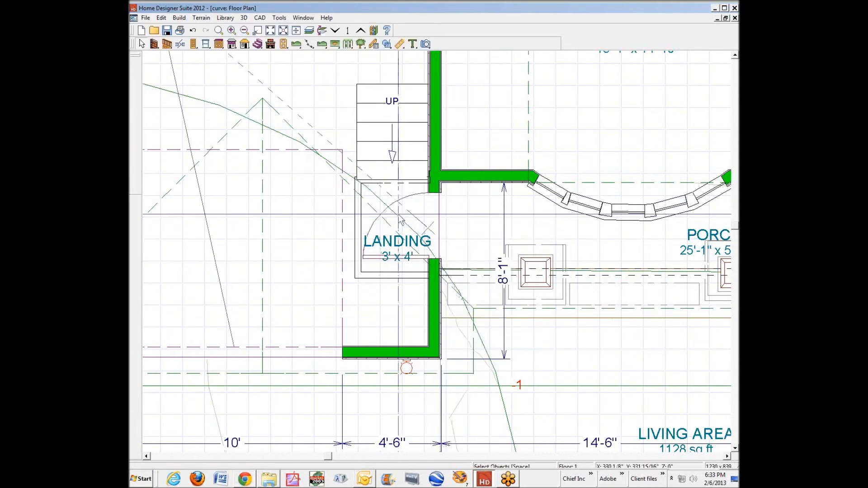
Check the landing and porch floor elevations and the landing door's size and floor-to-bottom settings
{"action": "left_click", "coordinate": [374, 205]}
{"action": "left_click", "coordinate": [374, 206]}
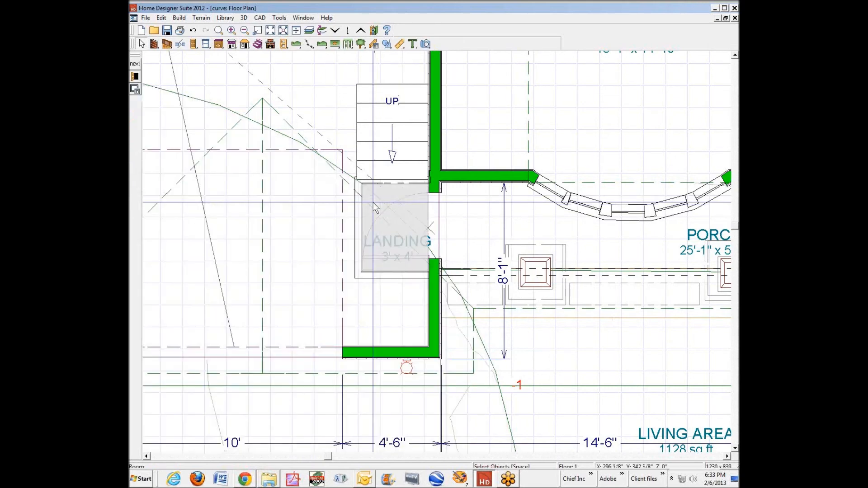
{"action": "left_click", "coordinate": [136, 76]}
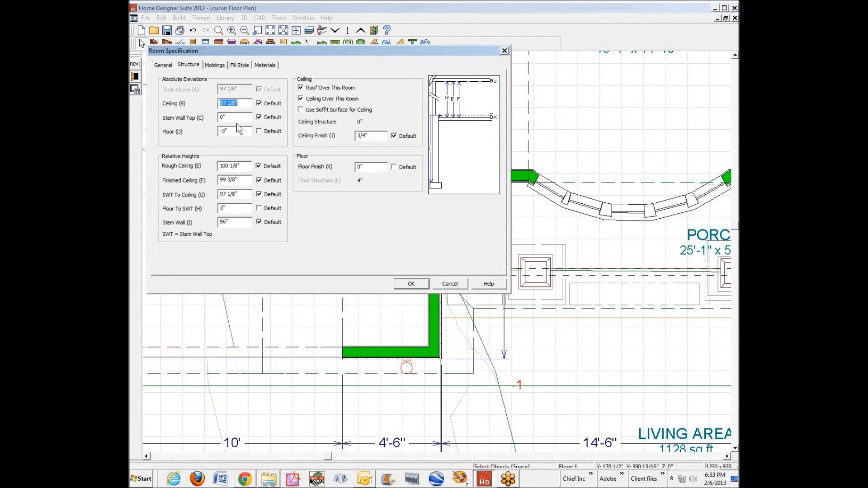
{"action": "left_click", "coordinate": [411, 284]}
{"action": "double_click", "coordinate": [483, 225]}
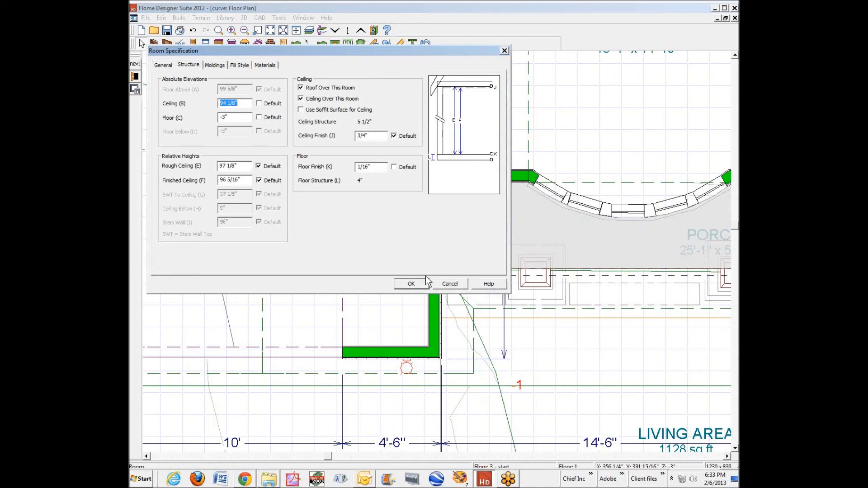
{"action": "left_click", "coordinate": [449, 284]}
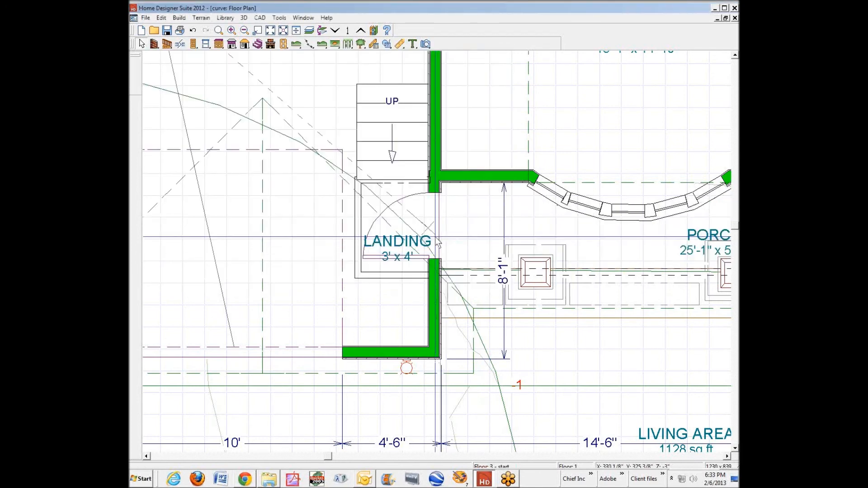
{"action": "double_click", "coordinate": [437, 242]}
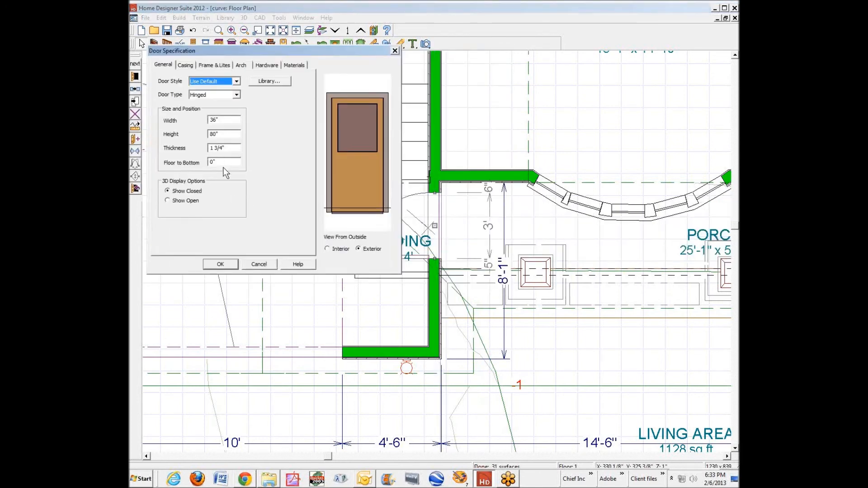
{"action": "left_click", "coordinate": [260, 262]}
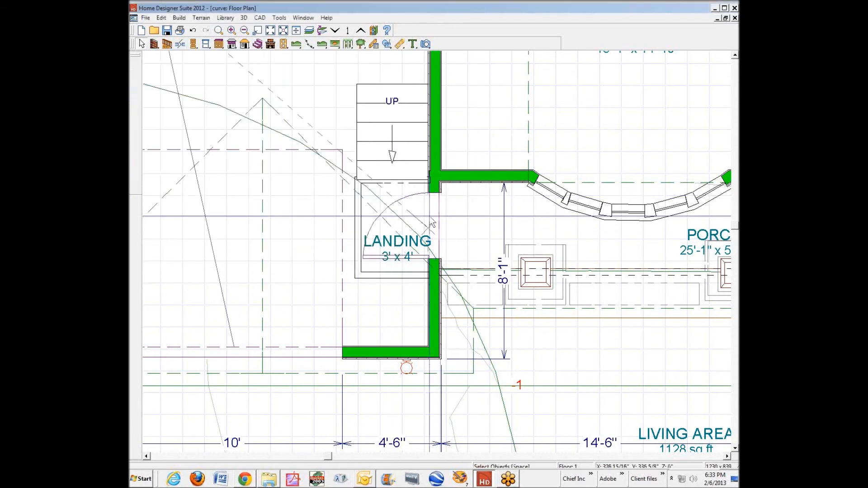
Set the garage room's absolute floor elevation to -42"
{"action": "key", "text": "F10"}
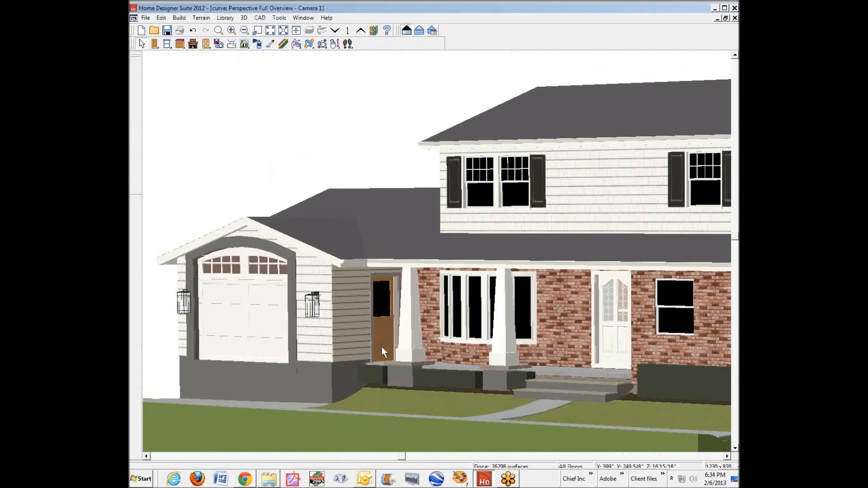
{"action": "key", "text": "ctrl+Tab"}
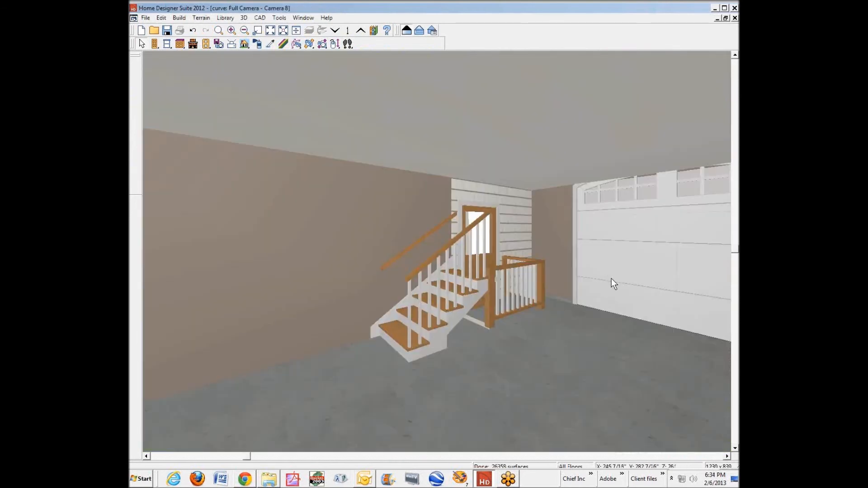
{"action": "right_click", "coordinate": [341, 389]}
{"action": "left_click", "coordinate": [273, 260]}
{"action": "right_click", "coordinate": [272, 258]}
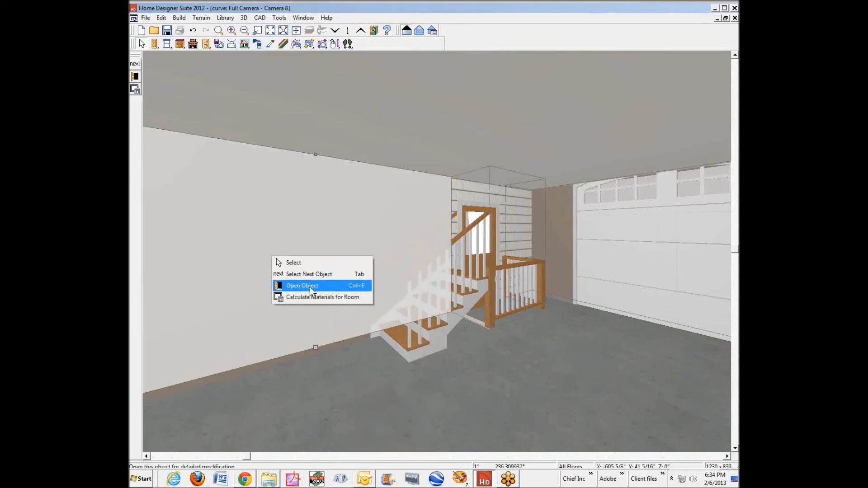
{"action": "left_click", "coordinate": [307, 284]}
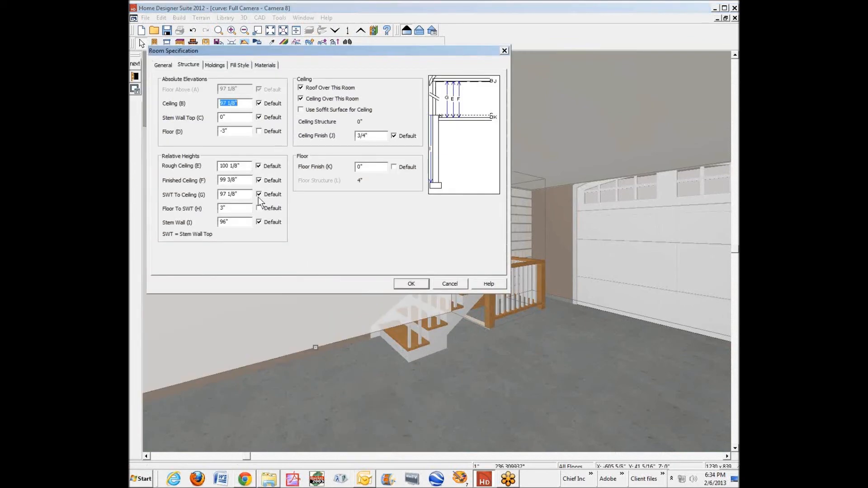
{"action": "left_click", "coordinate": [223, 132]}
{"action": "type", "text": "42"}
{"action": "left_click", "coordinate": [409, 282]}
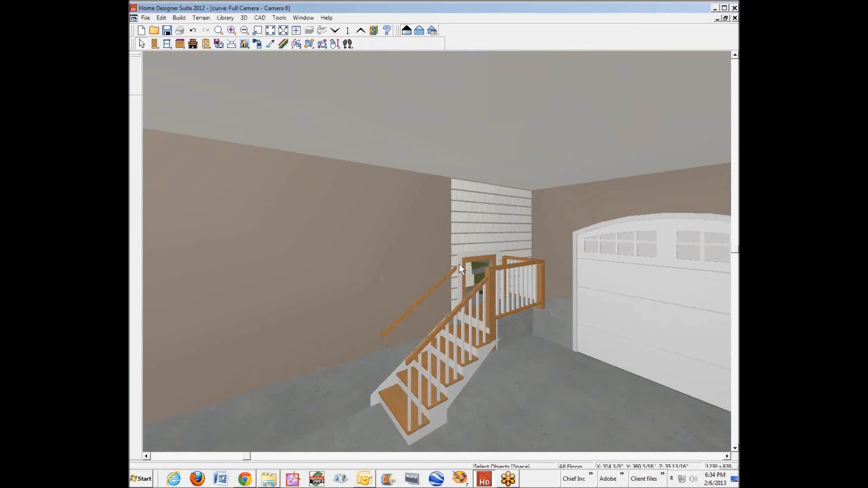
Raise the garage side-wall door to the level of the landing in the interior view
{"action": "left_click", "coordinate": [482, 259]}
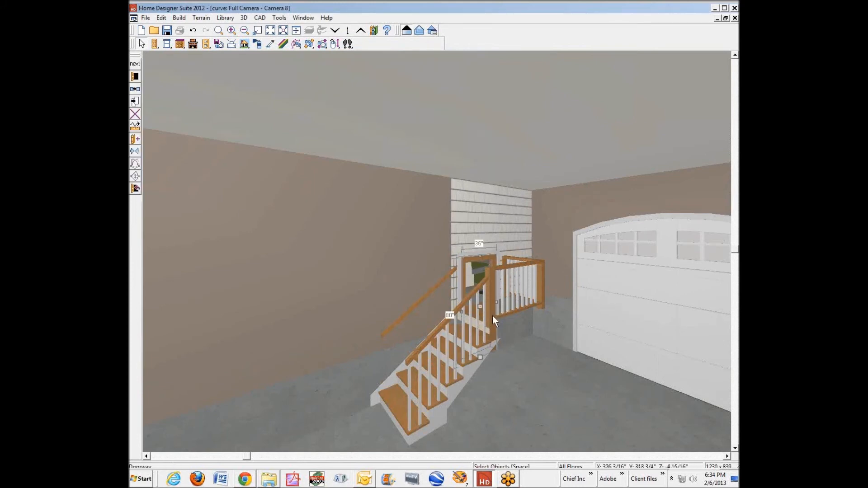
{"action": "left_click_drag", "start_coordinate": [481, 307], "coordinate": [467, 258]}
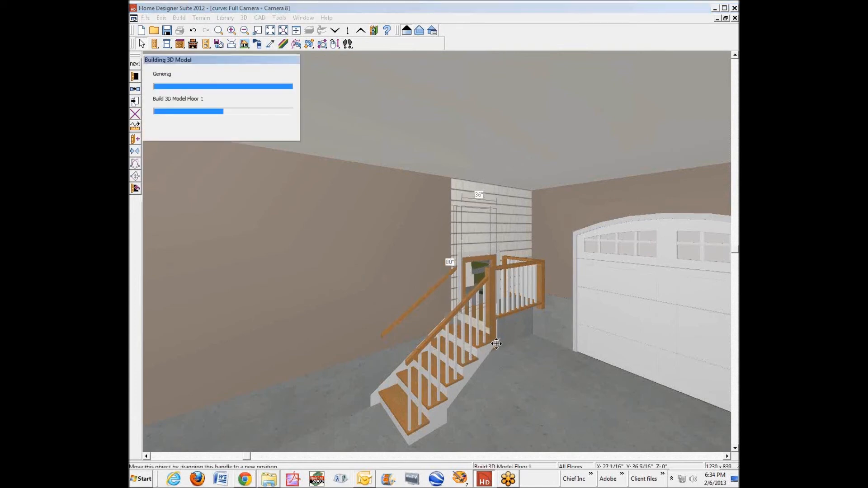
{"action": "left_click", "coordinate": [513, 316]}
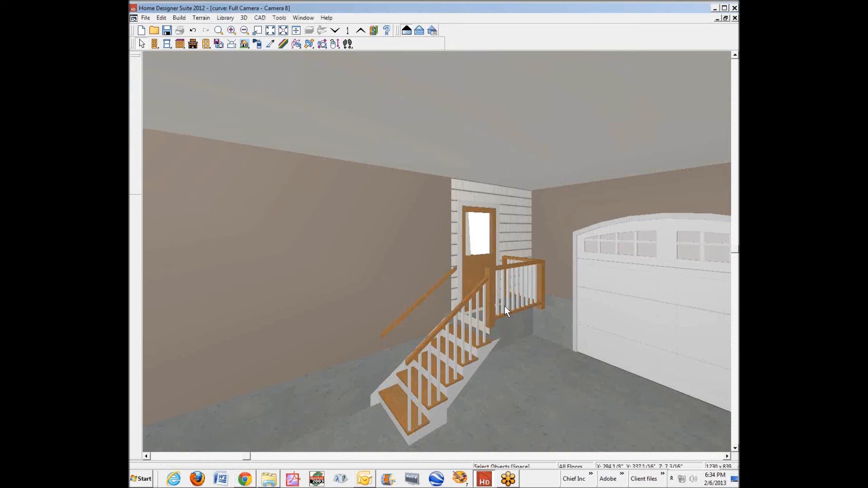
Check the landing room's structure settings from the floor plan
{"action": "key", "text": "ctrl+Tab"}
{"action": "scroll", "coordinate": [368, 288], "scroll_direction": "up", "scroll_amount": 2}
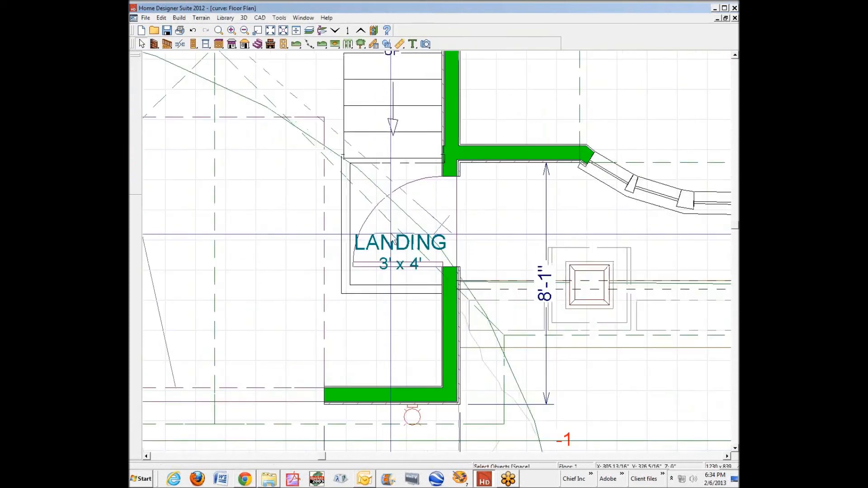
{"action": "left_click", "coordinate": [361, 208]}
{"action": "left_click", "coordinate": [373, 193]}
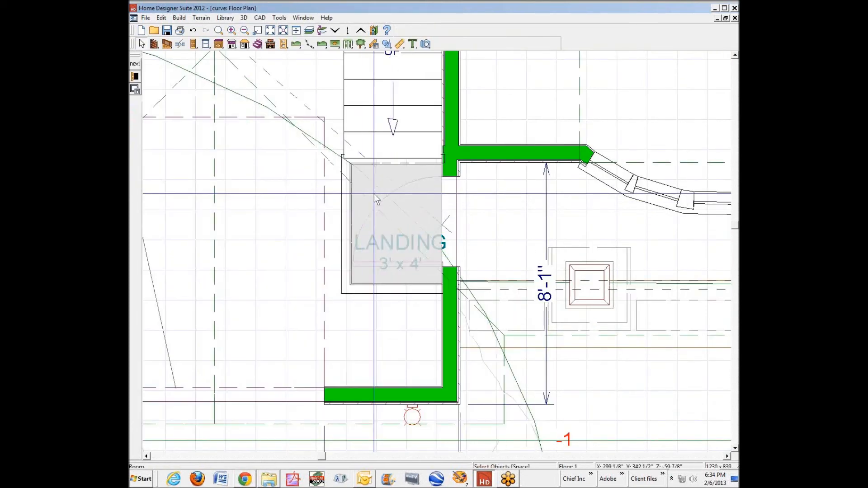
{"action": "left_click", "coordinate": [134, 77]}
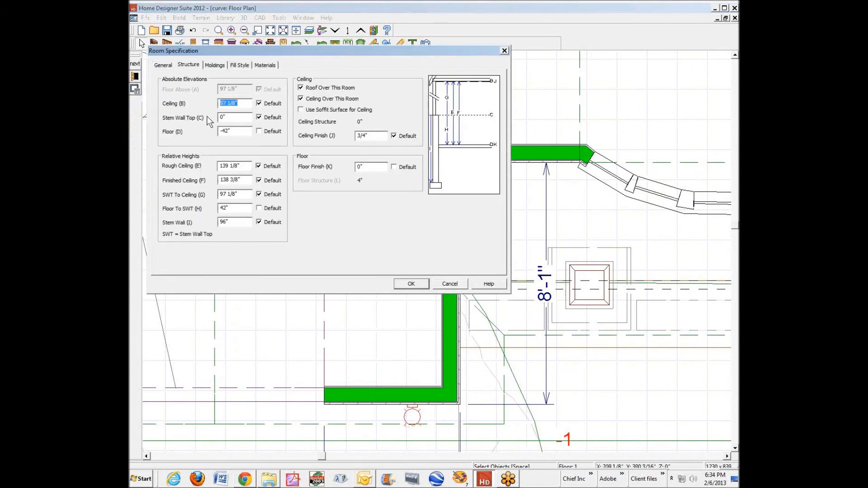
{"action": "left_click", "coordinate": [441, 284]}
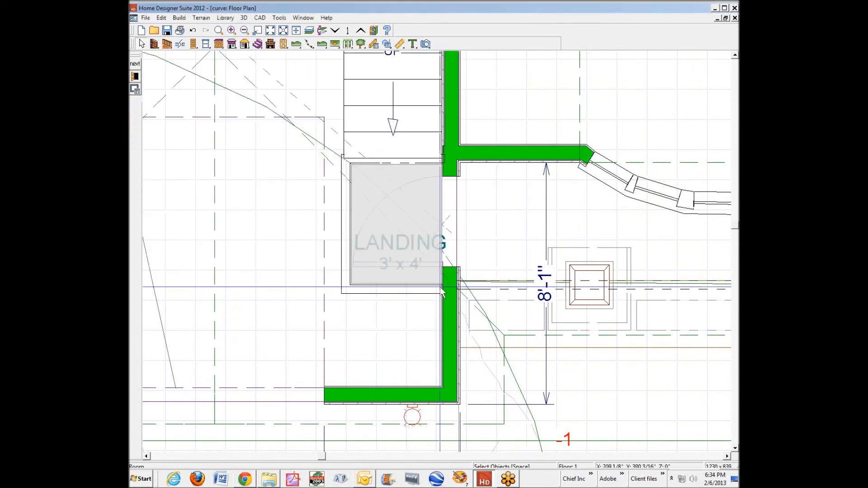
{"action": "key", "text": "Escape"}
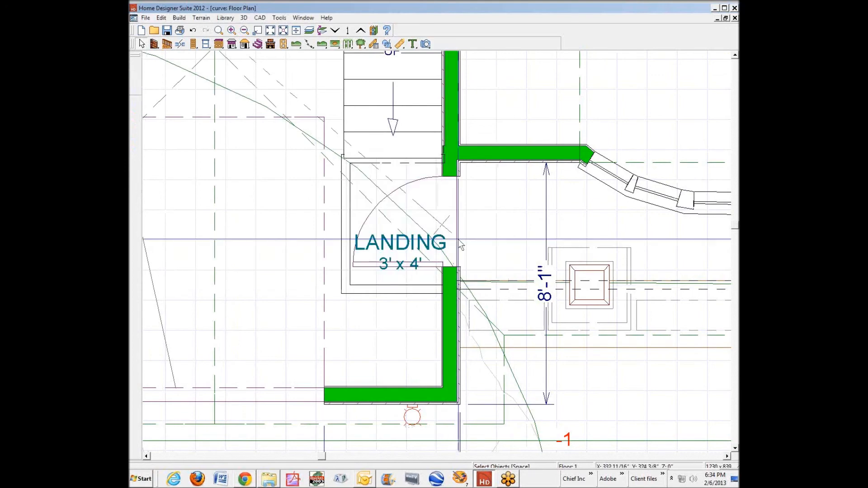
Draw an invisible wall from the landing's front railing to the garage's front wall and make it non-room-defining
{"action": "scroll", "coordinate": [409, 251], "scroll_direction": "down", "scroll_amount": 1}
{"action": "scroll", "coordinate": [409, 256], "scroll_direction": "down", "scroll_amount": 1}
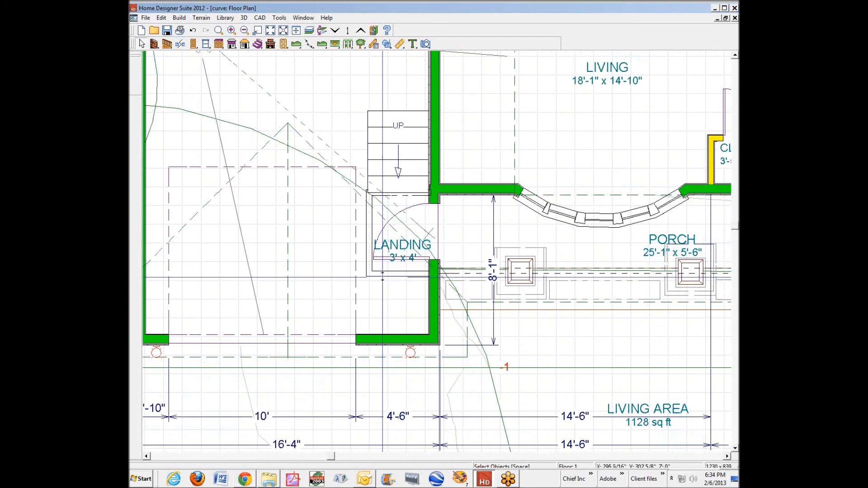
{"action": "left_click", "coordinate": [154, 43]}
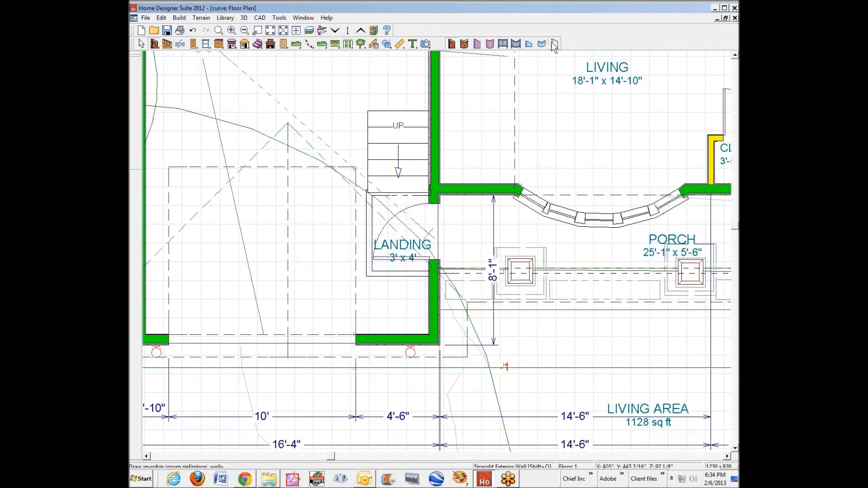
{"action": "left_click_drag", "start_coordinate": [387, 276], "coordinate": [388, 342]}
{"action": "right_click", "coordinate": [387, 297]}
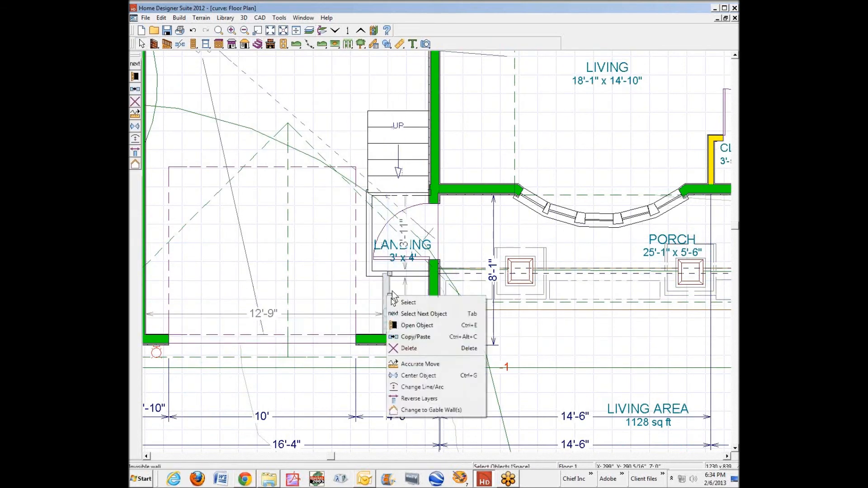
{"action": "left_click", "coordinate": [427, 329]}
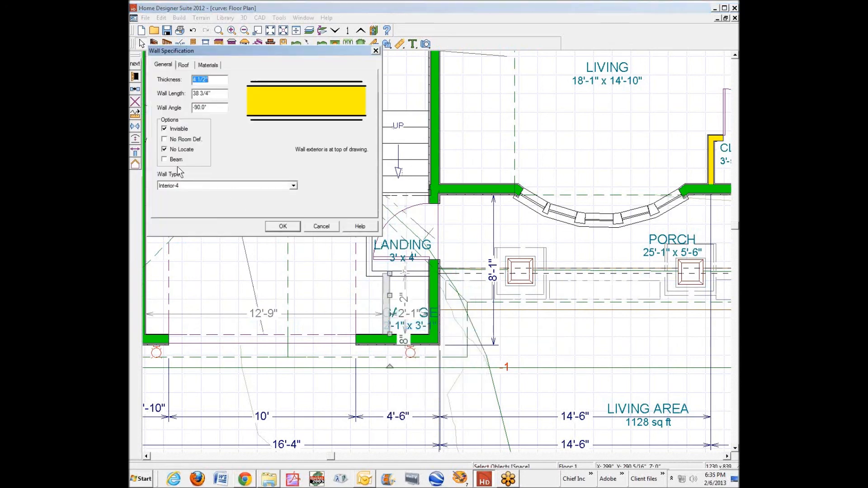
{"action": "left_click", "coordinate": [281, 231]}
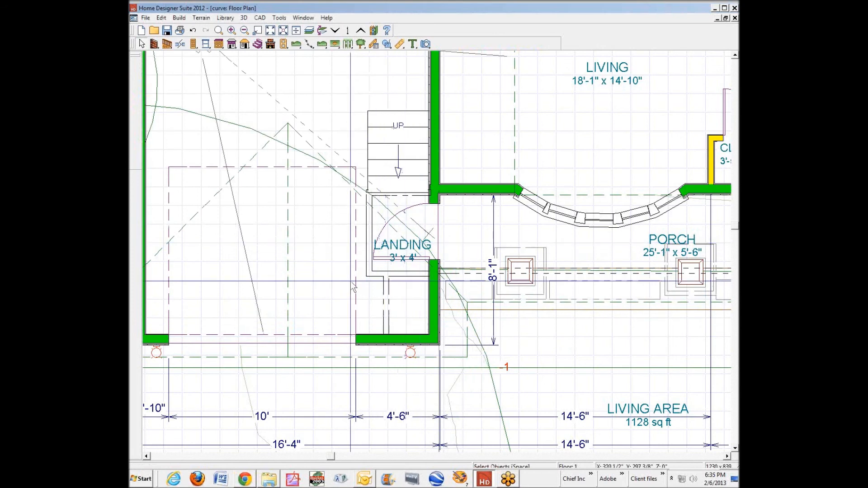
Set the landing room's absolute floor elevation to -3"
{"action": "right_click", "coordinate": [420, 216]}
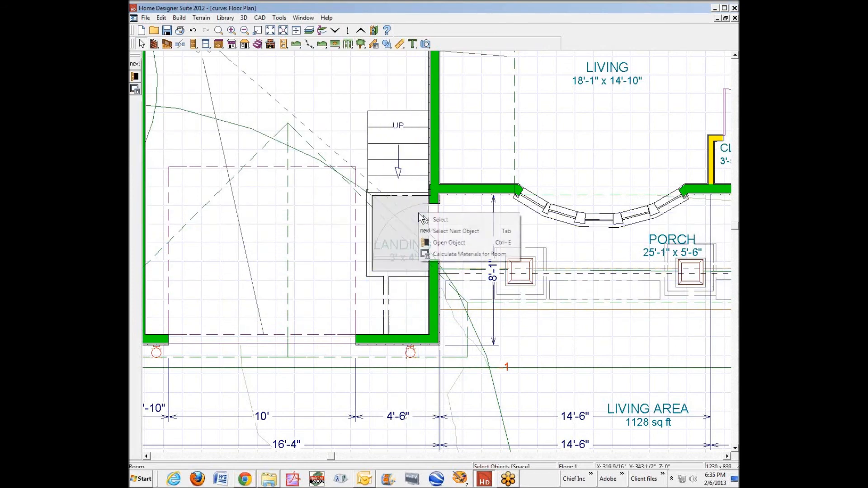
{"action": "left_click", "coordinate": [446, 242]}
{"action": "left_click", "coordinate": [222, 131]}
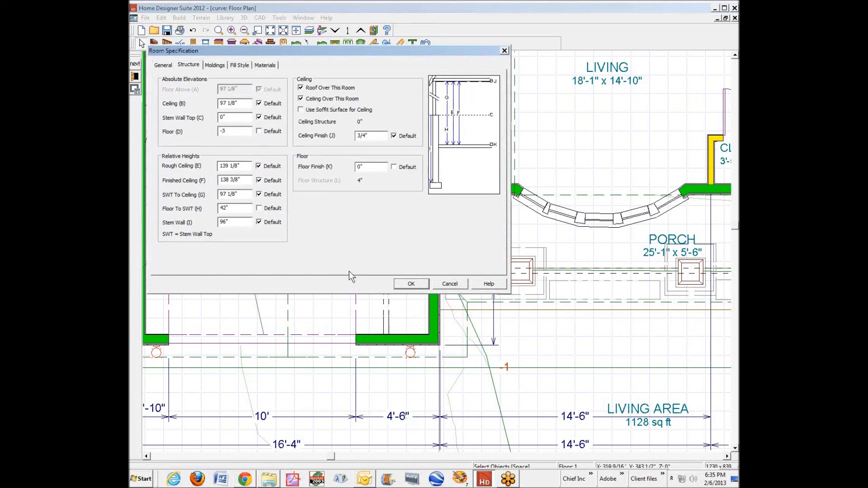
{"action": "left_click", "coordinate": [411, 284]}
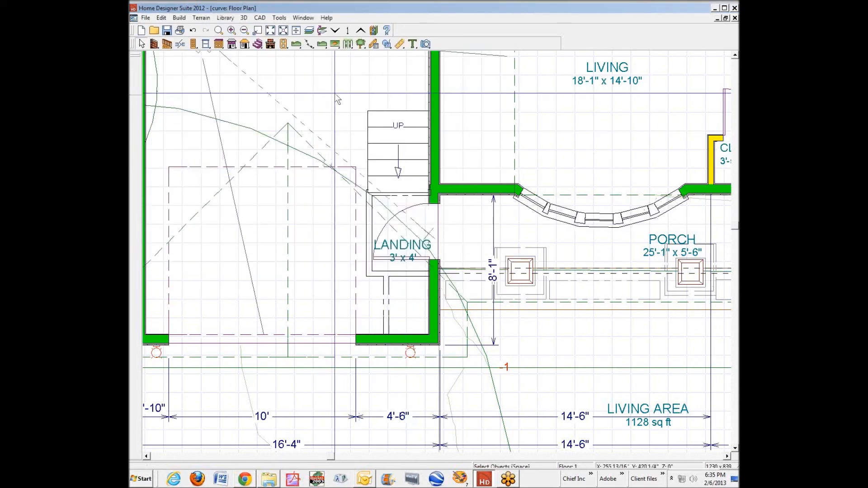
Lower the garage floor to -42" again and check the stairs and landing in the interior view
{"action": "double_click", "coordinate": [336, 94]}
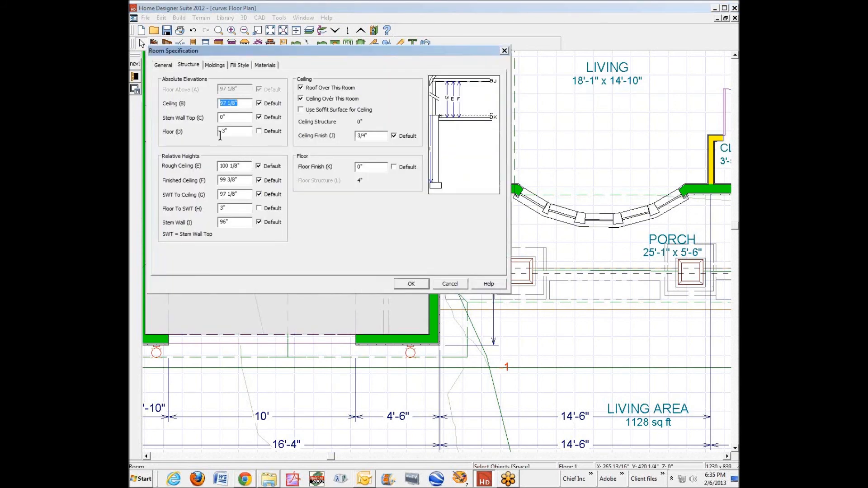
{"action": "left_click_drag", "start_coordinate": [222, 131], "coordinate": [240, 136]}
{"action": "type", "text": "42"}
{"action": "left_click", "coordinate": [412, 283]}
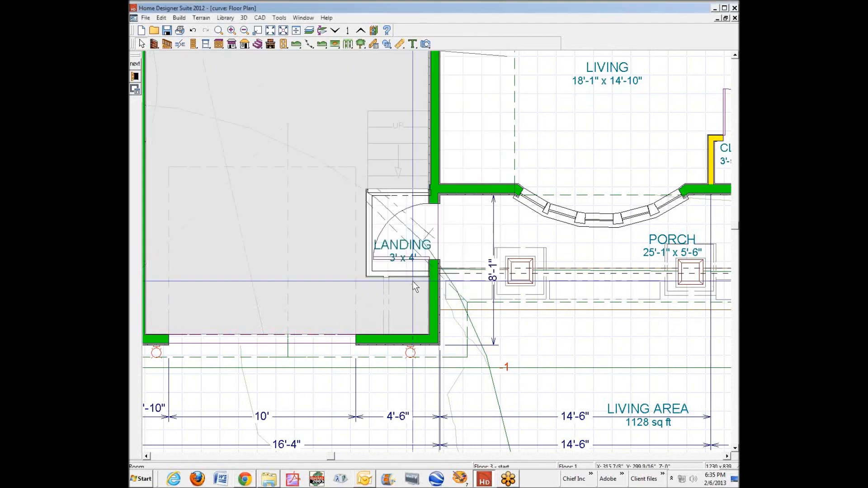
{"action": "key", "text": "ctrl+Tab"}
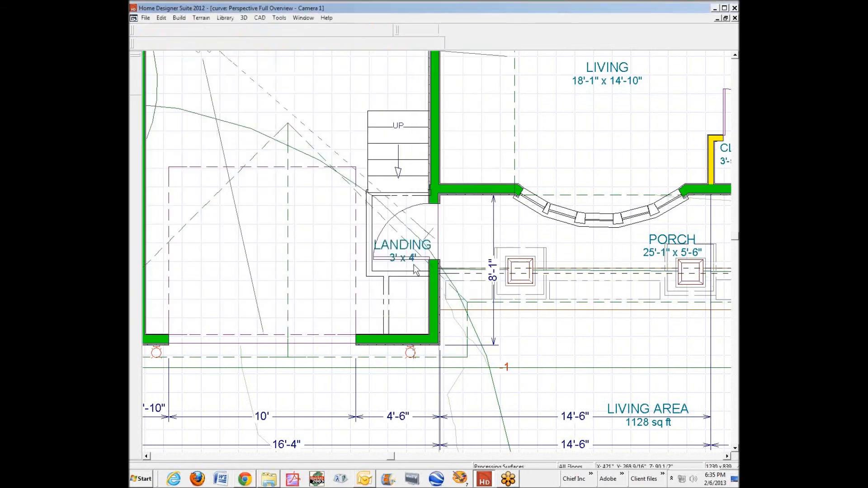
{"action": "key", "text": "ctrl+Tab"}
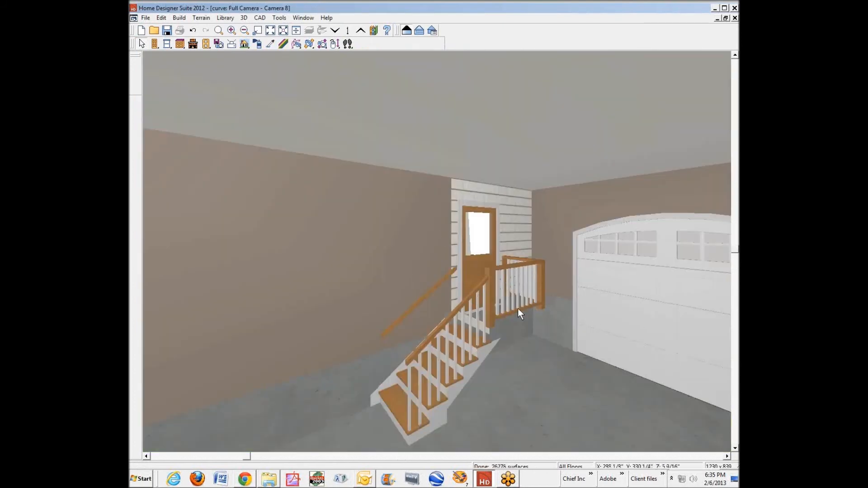
Move the landing railing opposite the door away from the side wall to widen the landing to 3'-3"
{"action": "key", "text": "ctrl+Tab"}
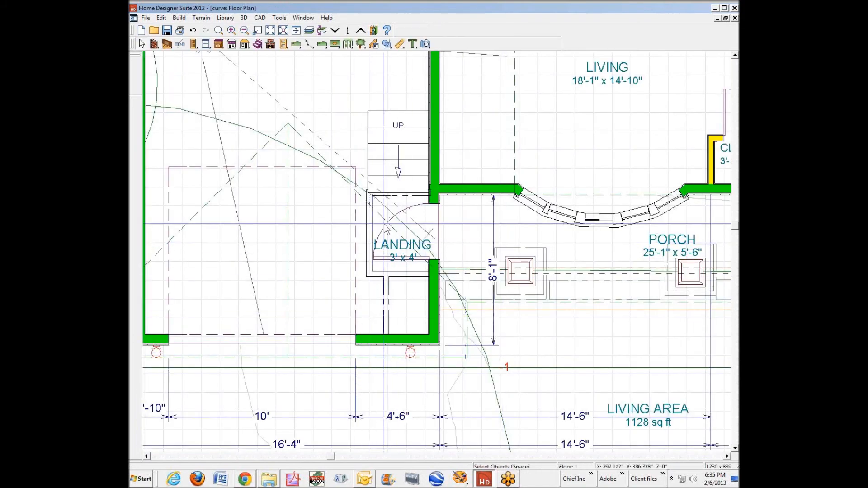
{"action": "scroll", "coordinate": [387, 230], "scroll_direction": "up", "scroll_amount": 3}
{"action": "left_click", "coordinate": [361, 246]}
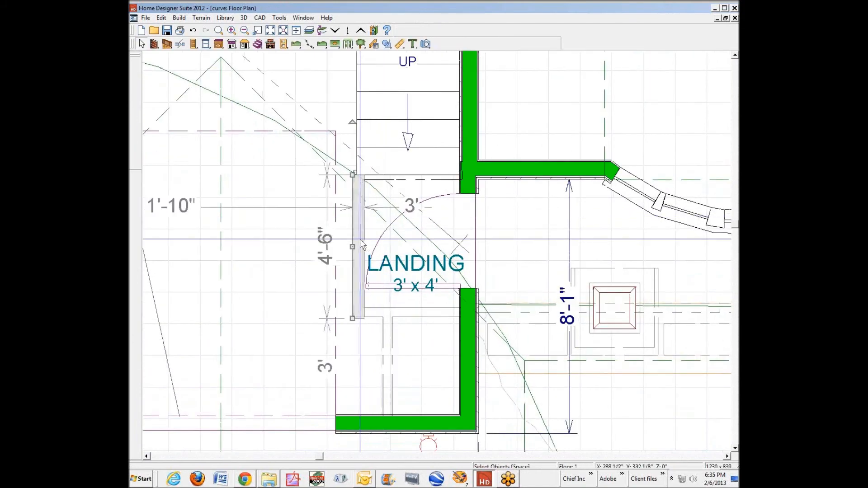
{"action": "key", "text": "Left"}
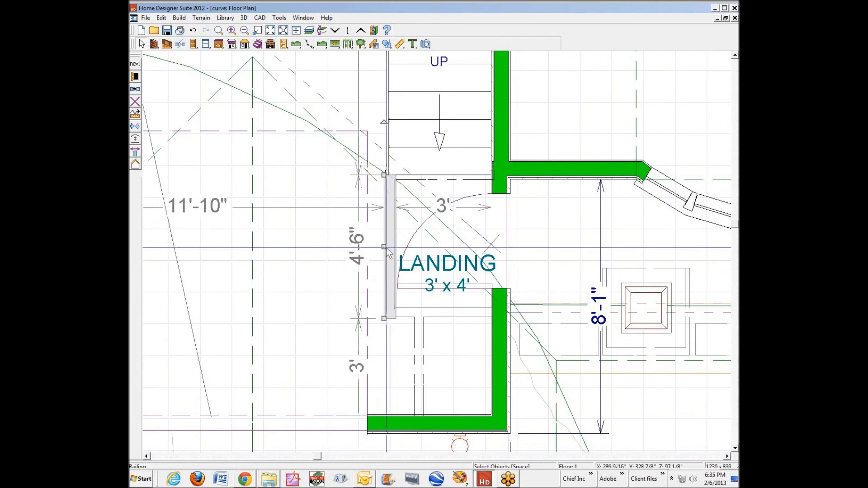
{"action": "left_click_drag", "start_coordinate": [388, 252], "coordinate": [381, 254]}
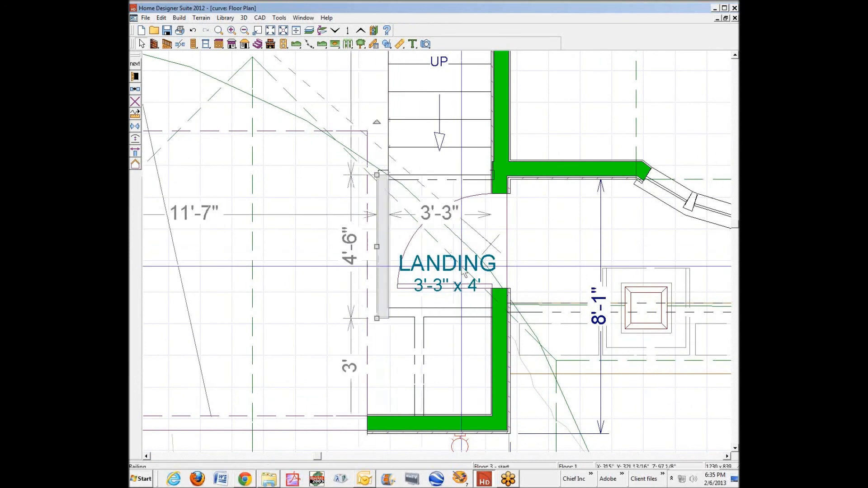
Set the landing room's absolute floor elevation to -3" again
{"action": "key", "text": "Escape"}
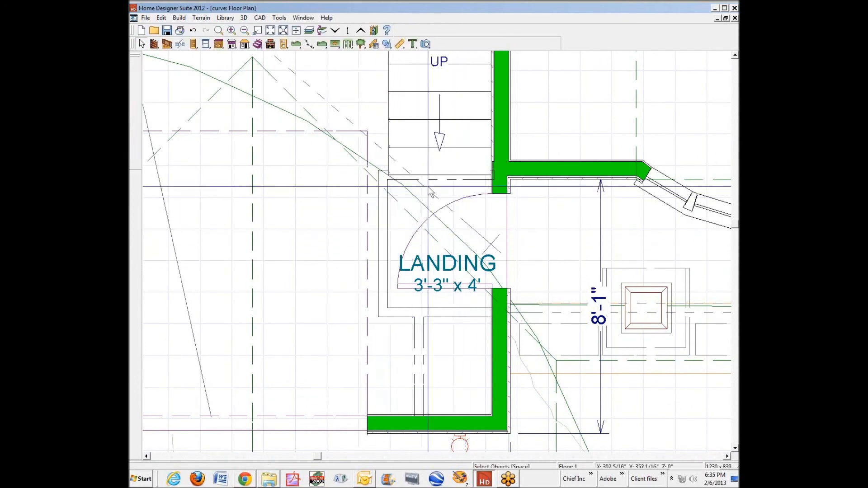
{"action": "left_click", "coordinate": [478, 217]}
{"action": "double_click", "coordinate": [478, 216]}
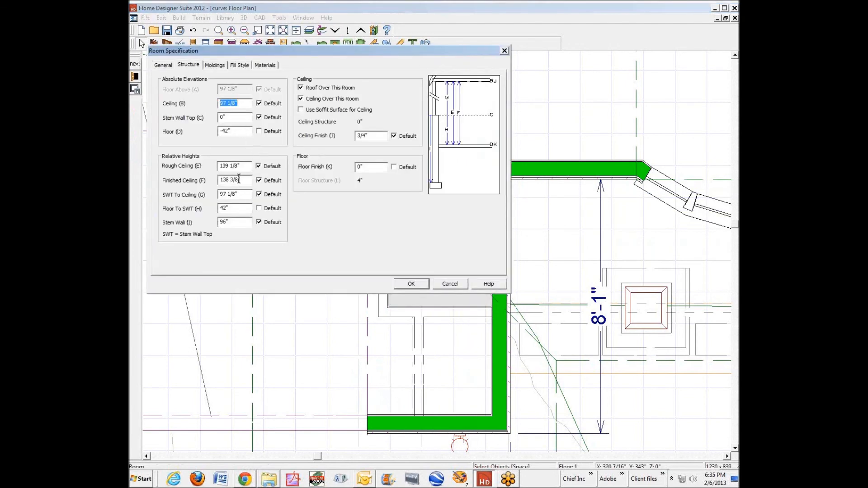
{"action": "double_click", "coordinate": [227, 131]}
{"action": "left_click", "coordinate": [411, 283]}
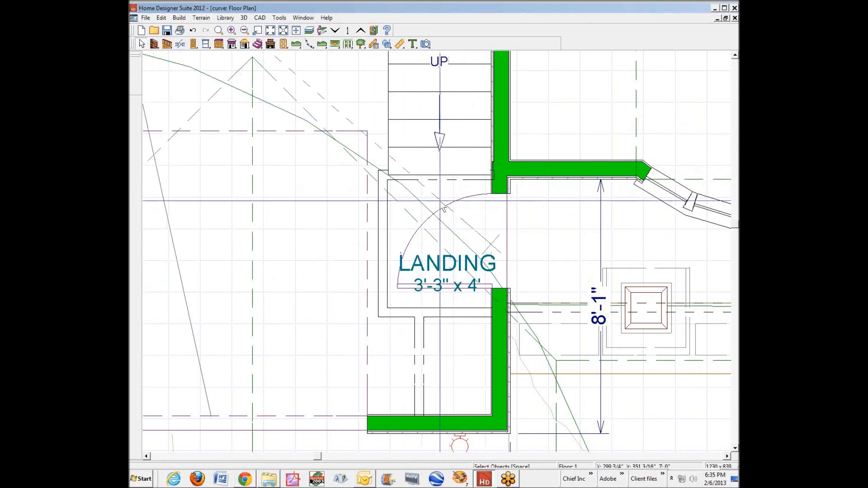
Set the garage room's absolute floor elevation to -42"
{"action": "left_click", "coordinate": [324, 207]}
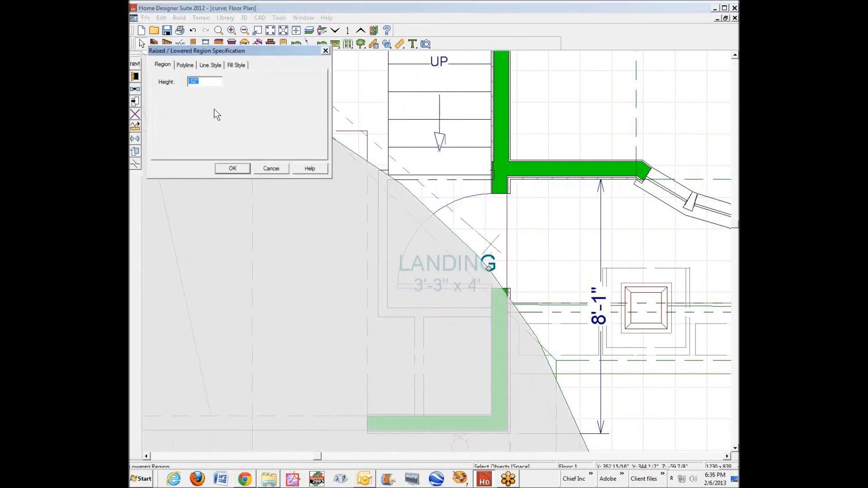
{"action": "left_click", "coordinate": [270, 167]}
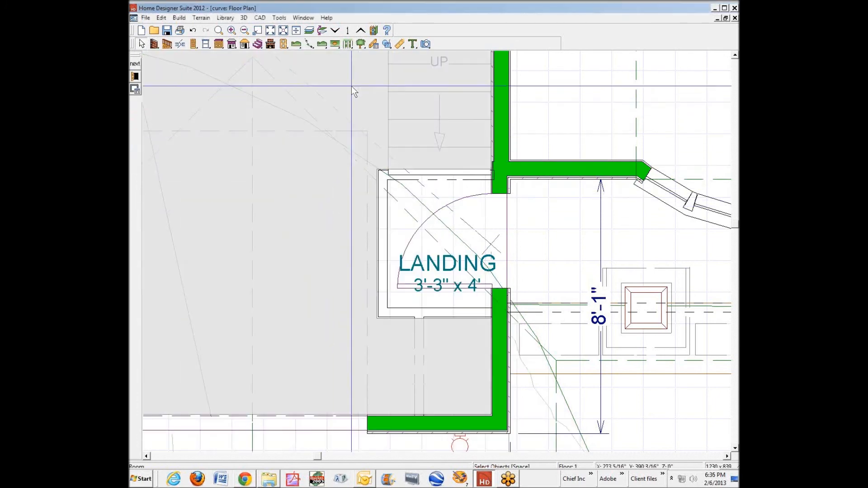
{"action": "double_click", "coordinate": [352, 87]}
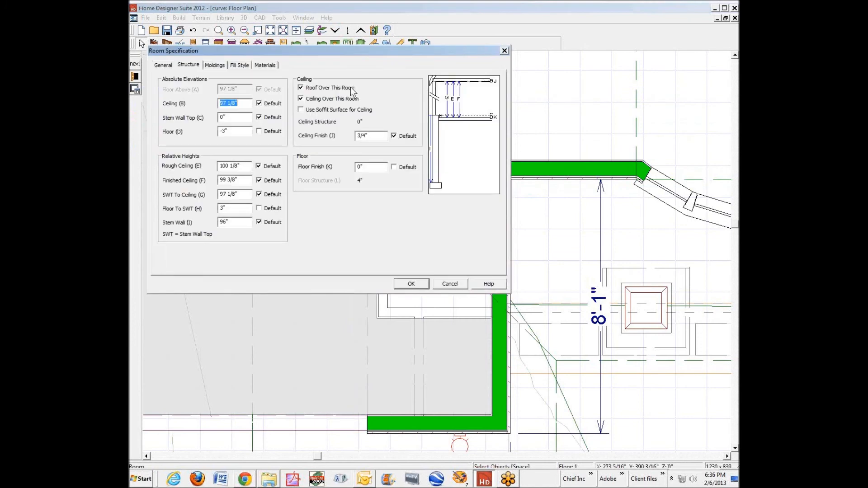
{"action": "double_click", "coordinate": [224, 131]}
{"action": "type", "text": "-42"}
{"action": "left_click", "coordinate": [396, 283]}
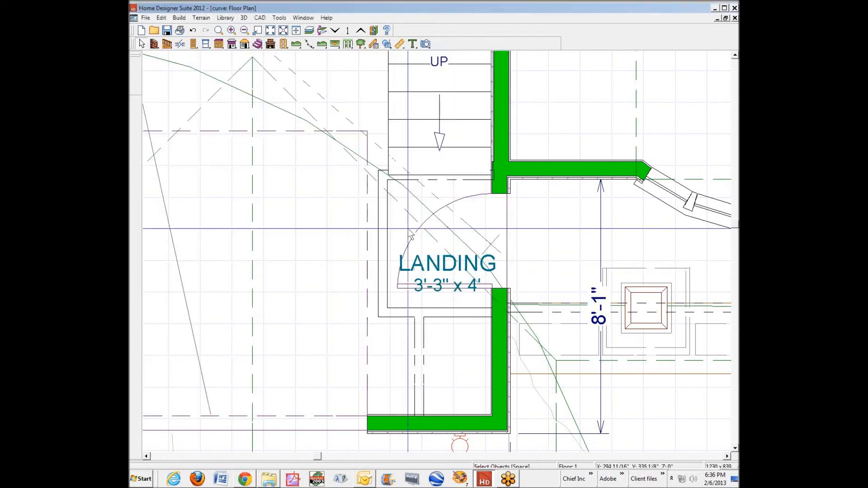
Check the landing room's absolute floor elevation in its room specification
{"action": "left_click", "coordinate": [400, 220]}
{"action": "left_click", "coordinate": [400, 220]}
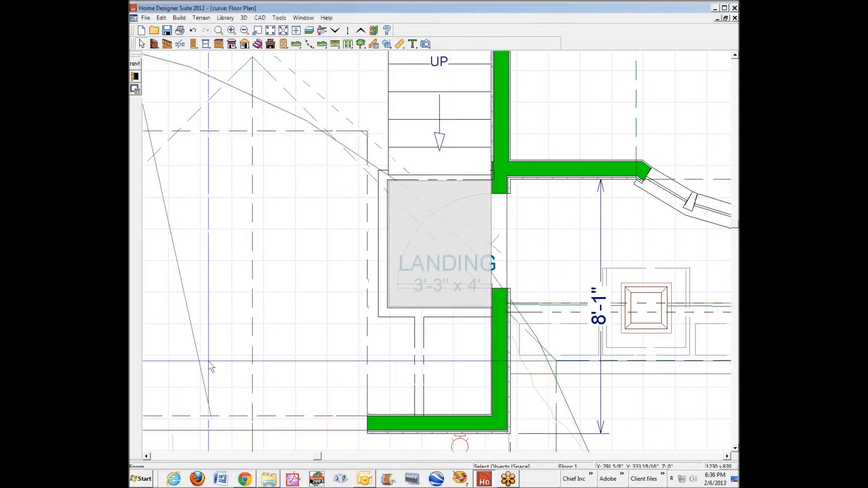
{"action": "left_click", "coordinate": [136, 76]}
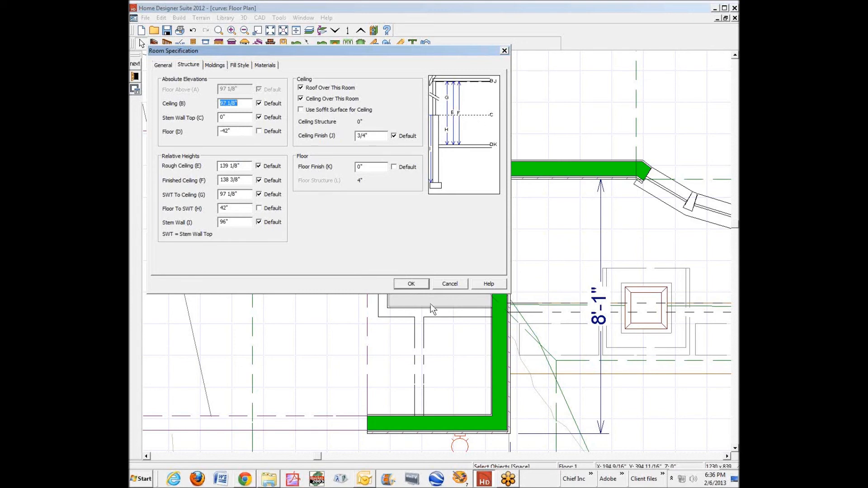
{"action": "left_click", "coordinate": [409, 284]}
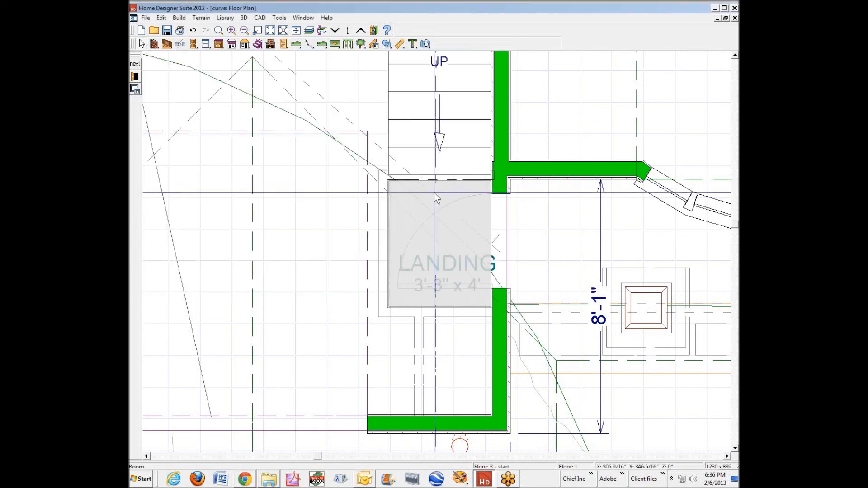
Extend the landing's stair-side railing and the parallel front railing into the wall that holds the door
{"action": "scroll", "coordinate": [458, 221], "scroll_direction": "down", "scroll_amount": 1}
{"action": "scroll", "coordinate": [459, 221], "scroll_direction": "down", "scroll_amount": 3}
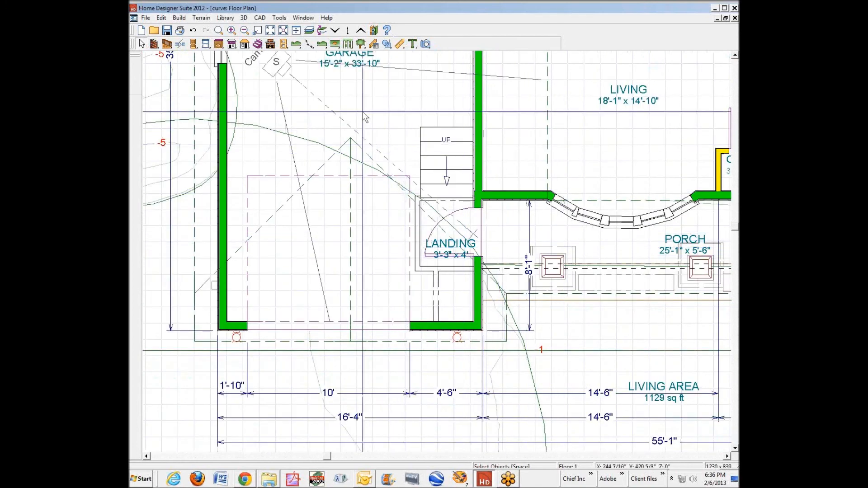
{"action": "scroll", "coordinate": [437, 225], "scroll_direction": "up", "scroll_amount": 1}
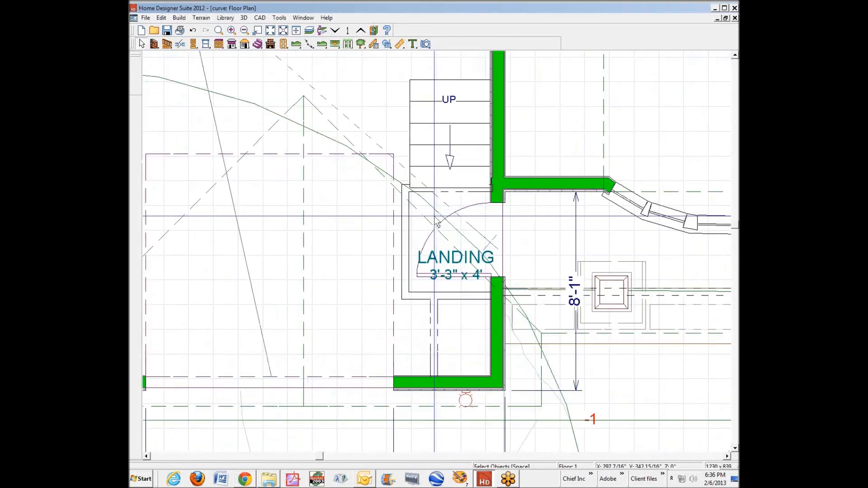
{"action": "scroll", "coordinate": [437, 225], "scroll_direction": "up", "scroll_amount": 1}
{"action": "left_click", "coordinate": [447, 149]}
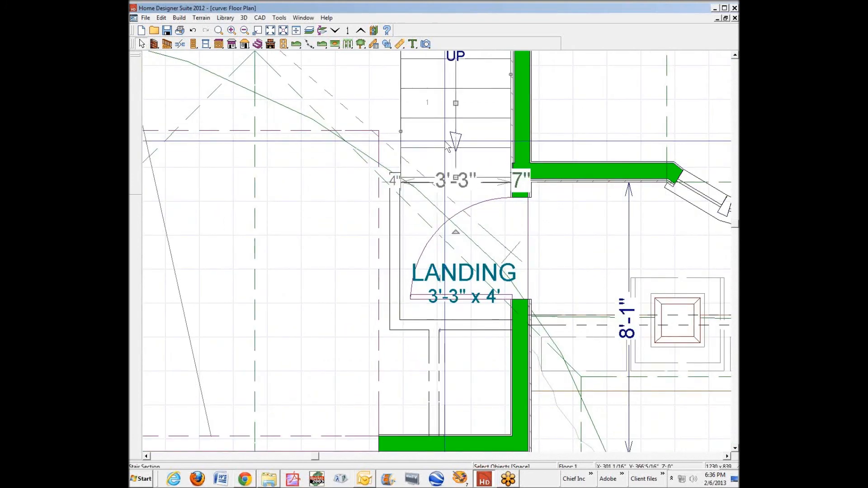
{"action": "left_click", "coordinate": [480, 184]}
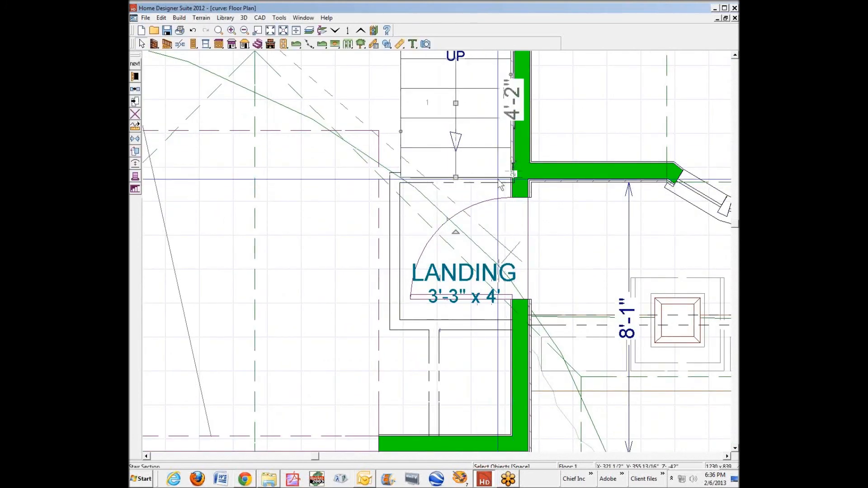
{"action": "left_click", "coordinate": [501, 183]}
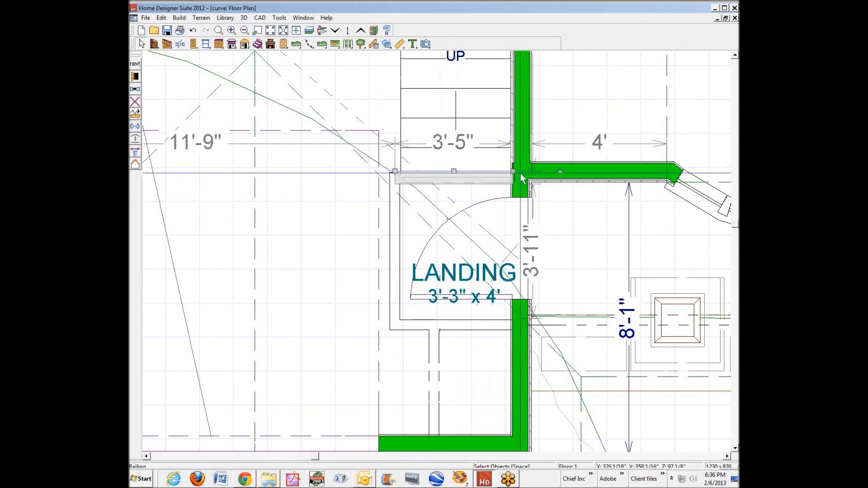
{"action": "left_click_drag", "start_coordinate": [513, 172], "coordinate": [535, 172]}
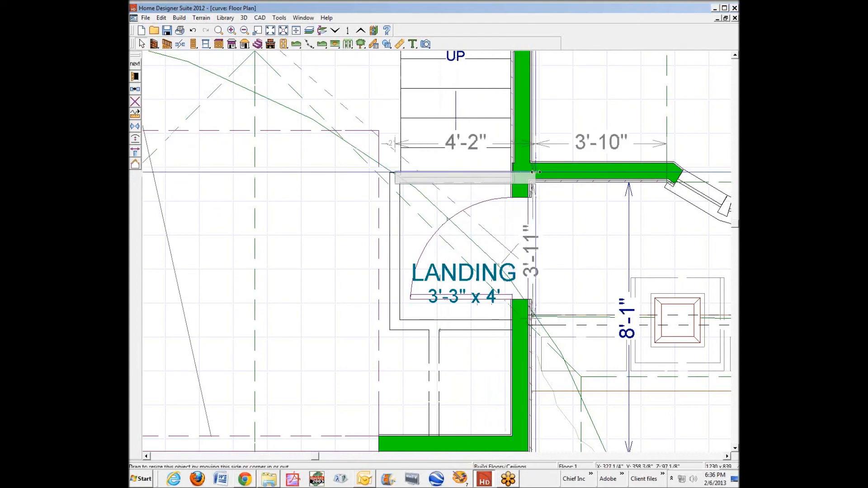
{"action": "left_click", "coordinate": [479, 331]}
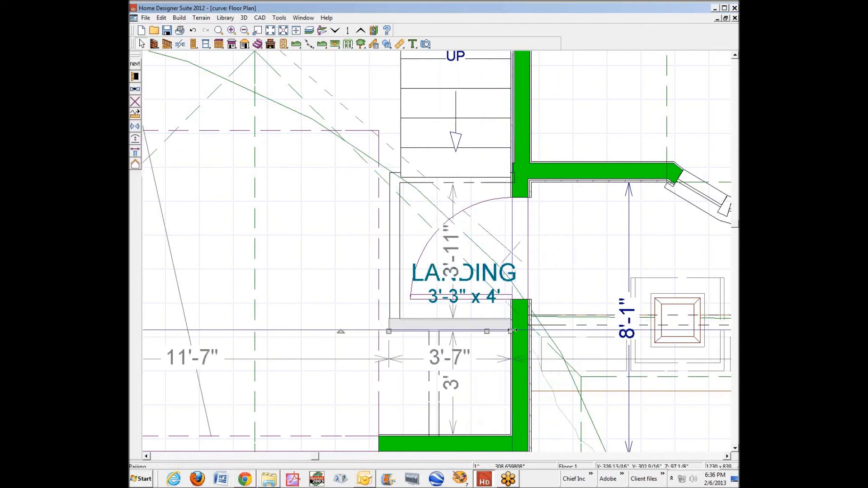
{"action": "mouse_move", "coordinate": [513, 331]}
{"action": "left_mouse_down"}
{"action": "mouse_move", "coordinate": [533, 331]}
{"action": "mouse_move", "coordinate": [519, 330]}
{"action": "left_mouse_up"}
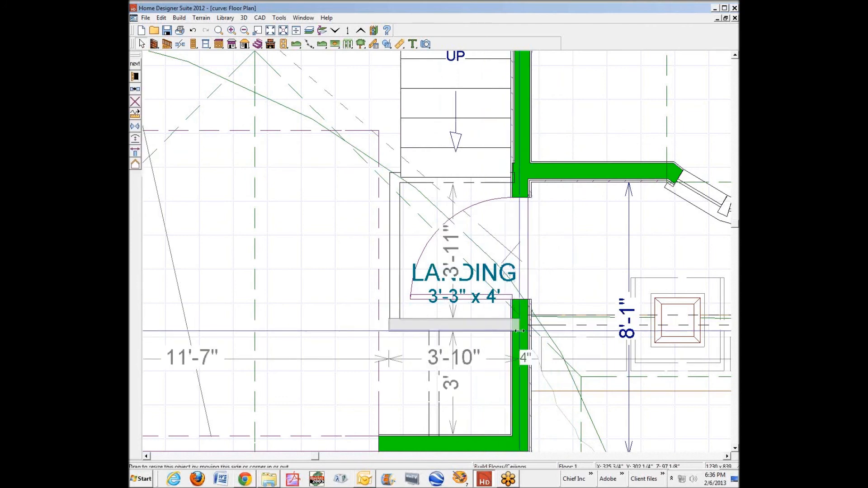
Delete the invisible wall between the landing and the garage's front wall and check the landing in the interior view
{"action": "left_click", "coordinate": [437, 372]}
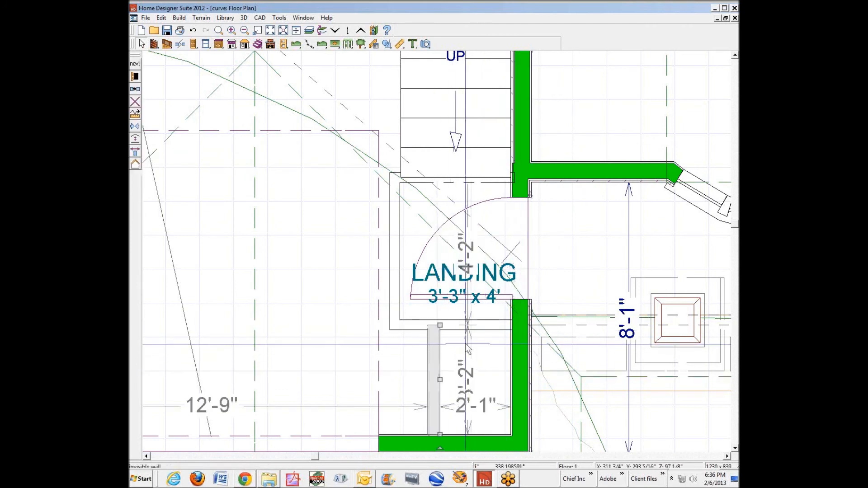
{"action": "key", "text": "Delete"}
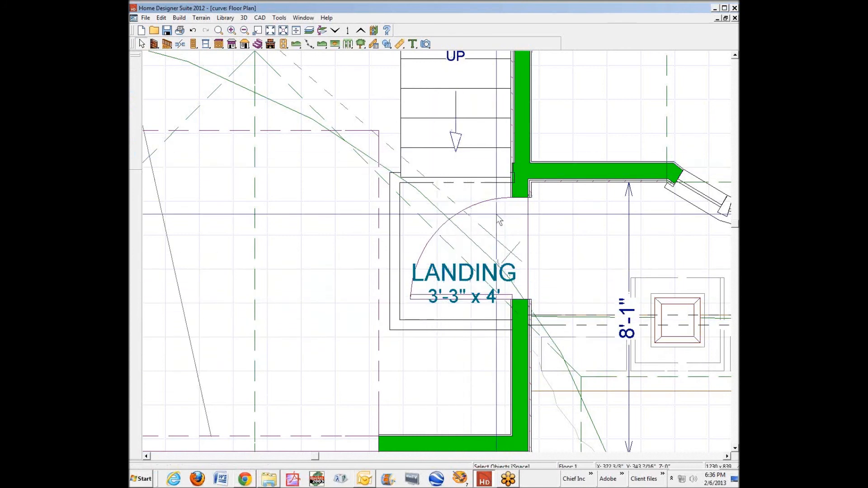
{"action": "left_click", "coordinate": [473, 141]}
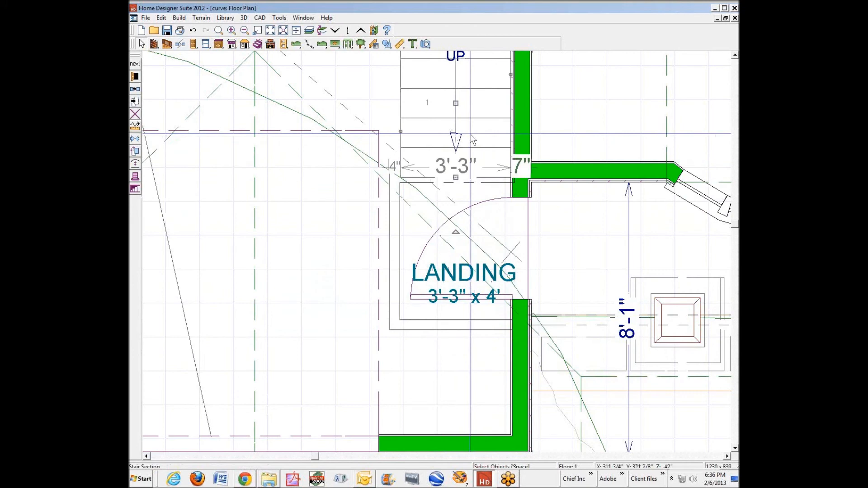
{"action": "key", "text": "F9"}
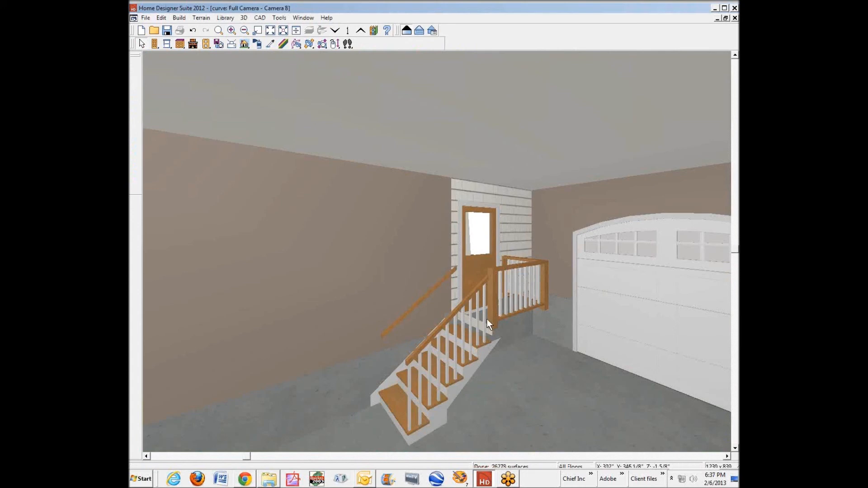
{"action": "key", "text": "ctrl+Tab"}
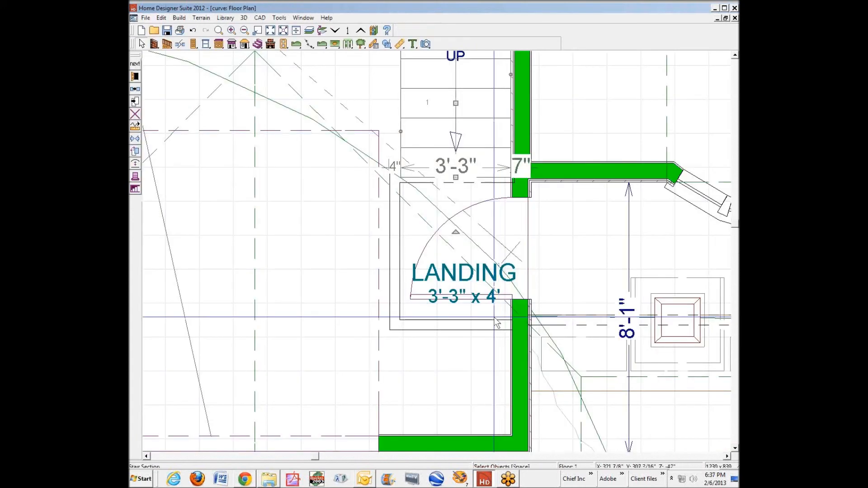
Place a soffit on the landing and stretch it to about 49" by 40" so it covers the whole landing
{"action": "left_click", "coordinate": [439, 224]}
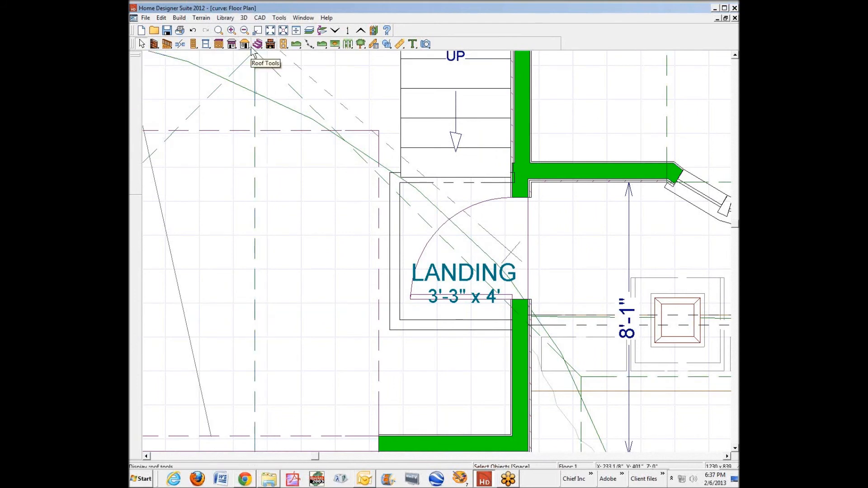
{"action": "left_click", "coordinate": [219, 44]}
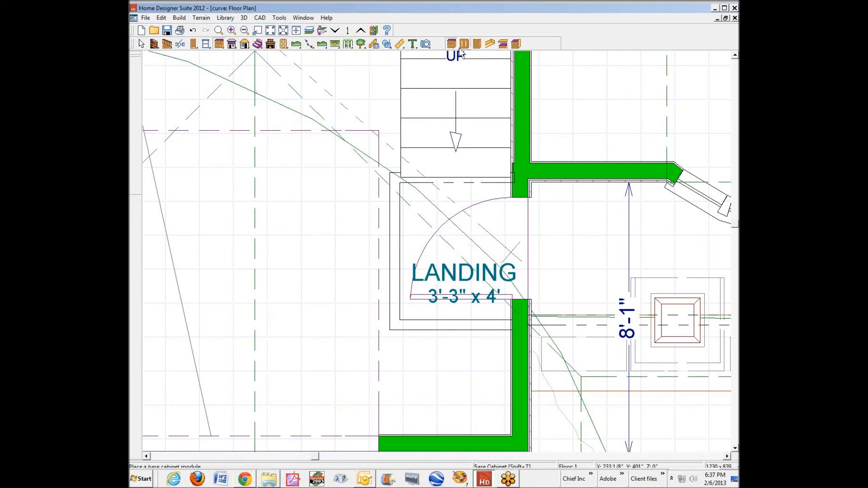
{"action": "left_click", "coordinate": [490, 43]}
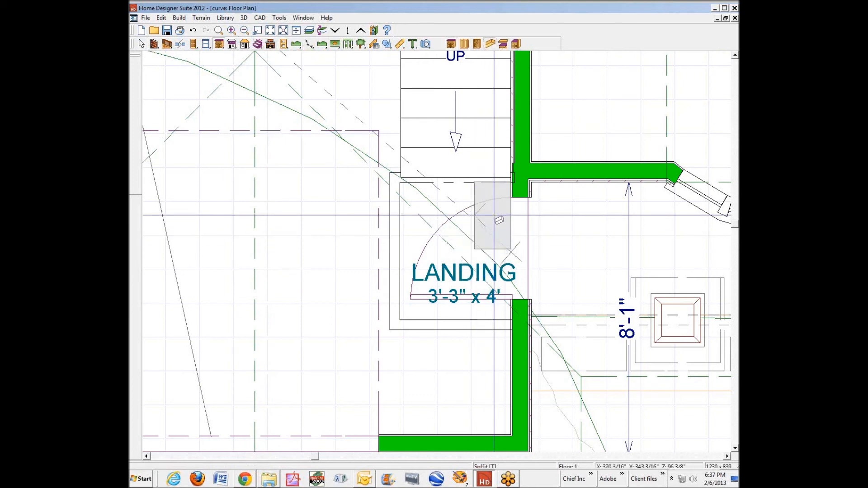
{"action": "left_click", "coordinate": [498, 220]}
{"action": "left_click_drag", "start_coordinate": [493, 249], "coordinate": [493, 317]}
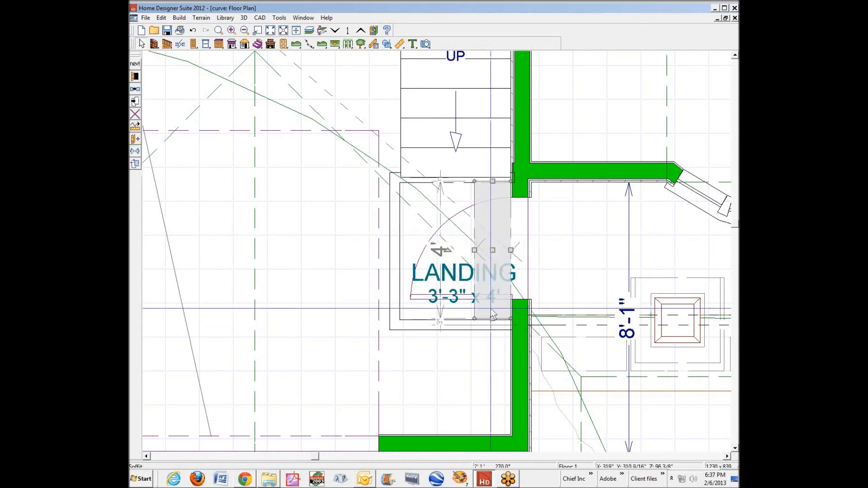
{"action": "left_click_drag", "start_coordinate": [474, 250], "coordinate": [397, 250]}
Try to move the soffit from the ceiling down to the landing in the interior view
{"action": "key", "text": "ctrl+Tab"}
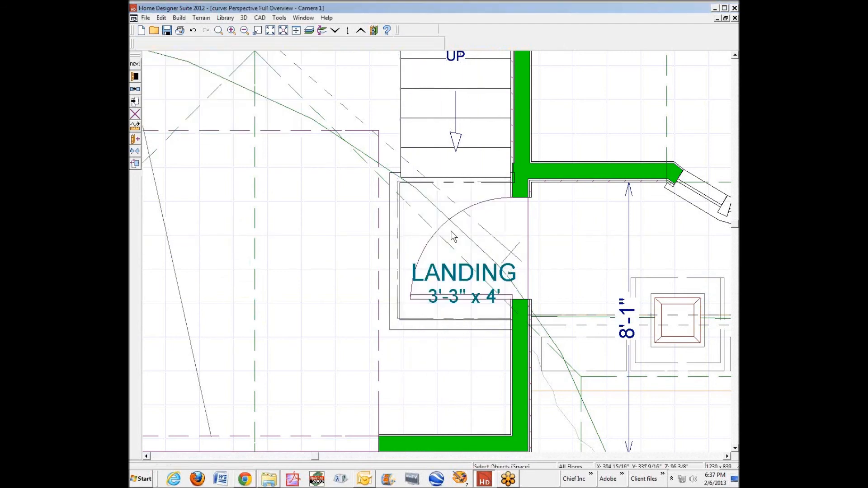
{"action": "key", "text": "ctrl+Tab"}
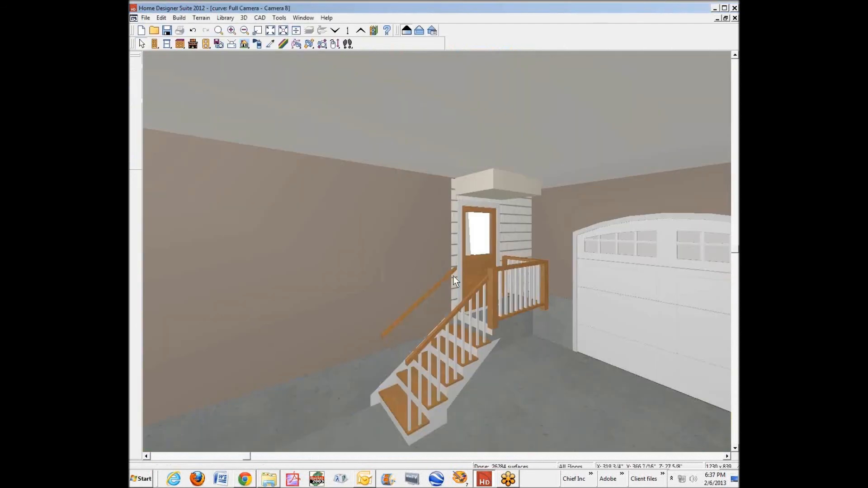
{"action": "left_click", "coordinate": [514, 191]}
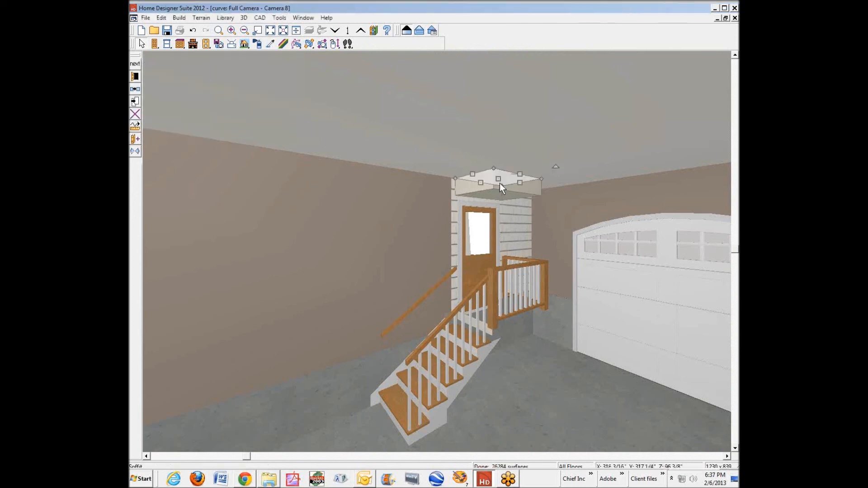
{"action": "left_click_drag", "start_coordinate": [498, 177], "coordinate": [495, 296]}
{"action": "left_click_drag", "start_coordinate": [499, 179], "coordinate": [499, 295]}
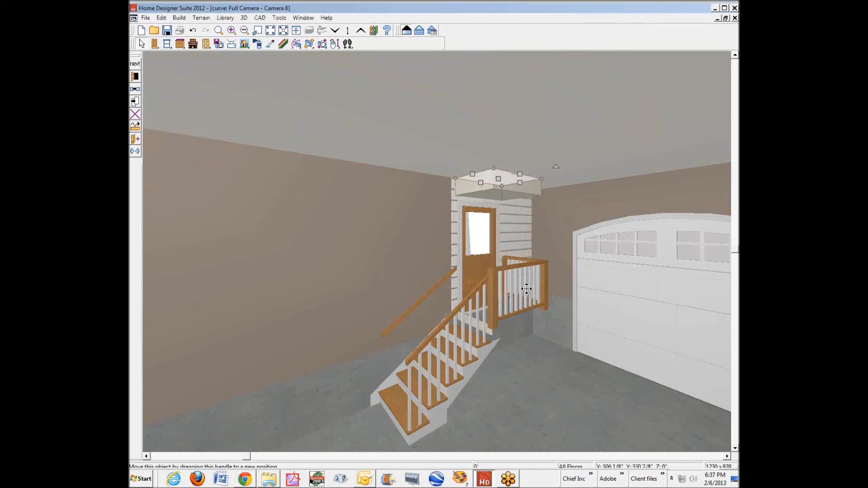
Set the soffit's floor-to-bottom height to -14" so it sits beneath the landing railings
{"action": "left_click", "coordinate": [492, 184]}
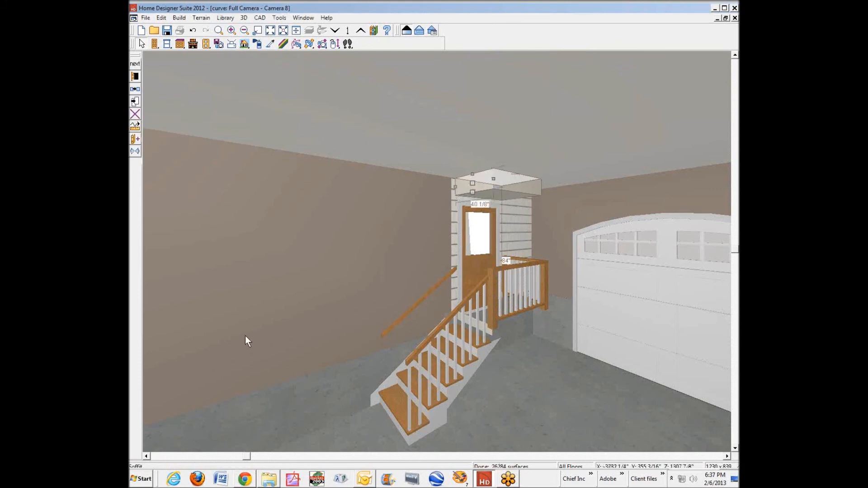
{"action": "left_click", "coordinate": [136, 75]}
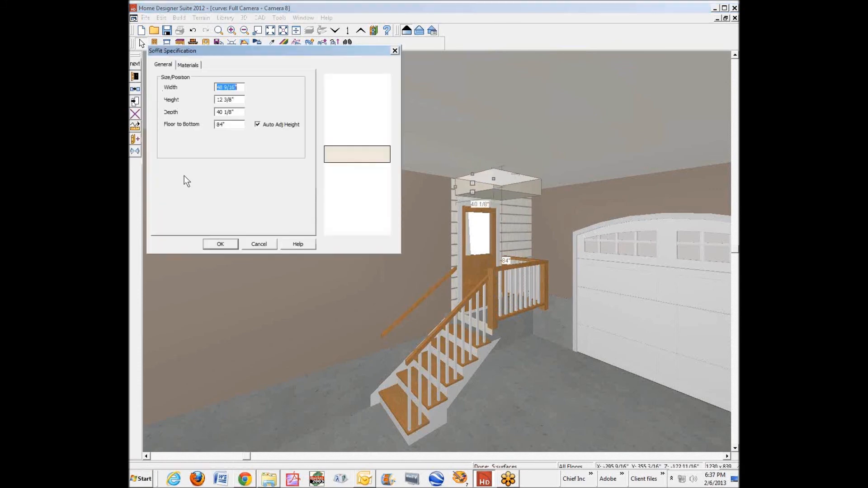
{"action": "double_click", "coordinate": [228, 124]}
{"action": "type", "text": "-14"}
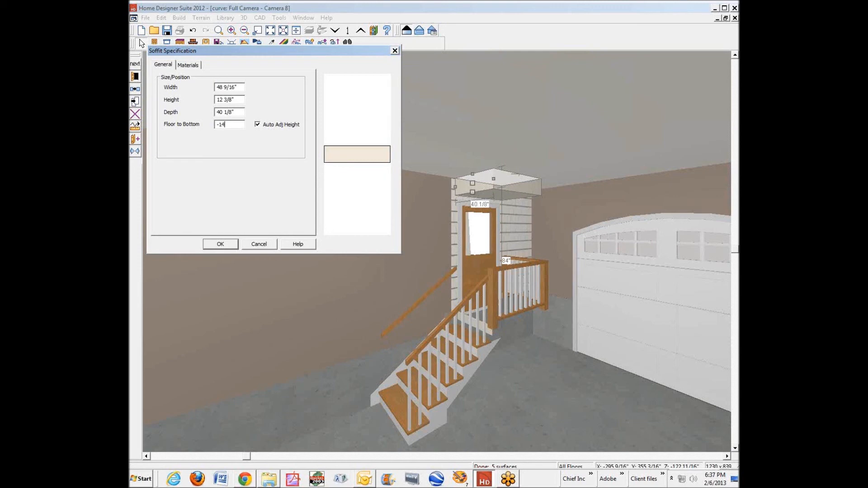
{"action": "left_click", "coordinate": [220, 245]}
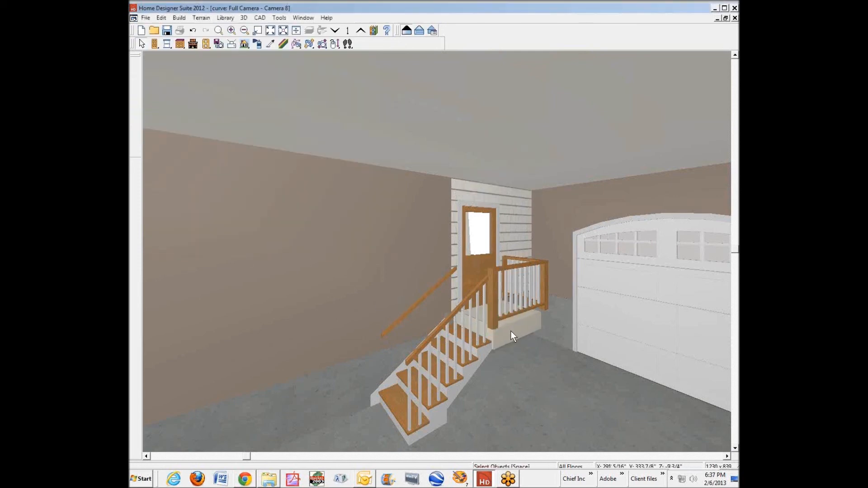
Stretch the landing soffit down to the garage floor and extend its side slightly outward beneath the railing
{"action": "left_click", "coordinate": [511, 330]}
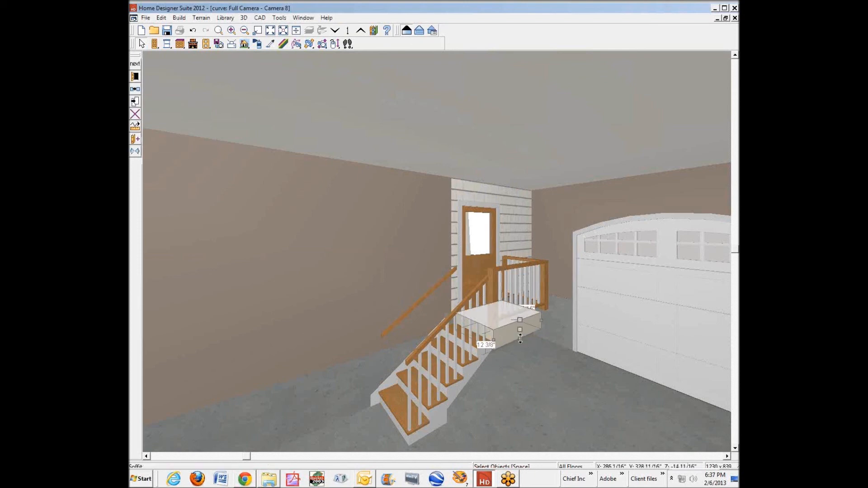
{"action": "left_click_drag", "start_coordinate": [517, 341], "coordinate": [521, 397]}
{"action": "left_click", "coordinate": [570, 378]}
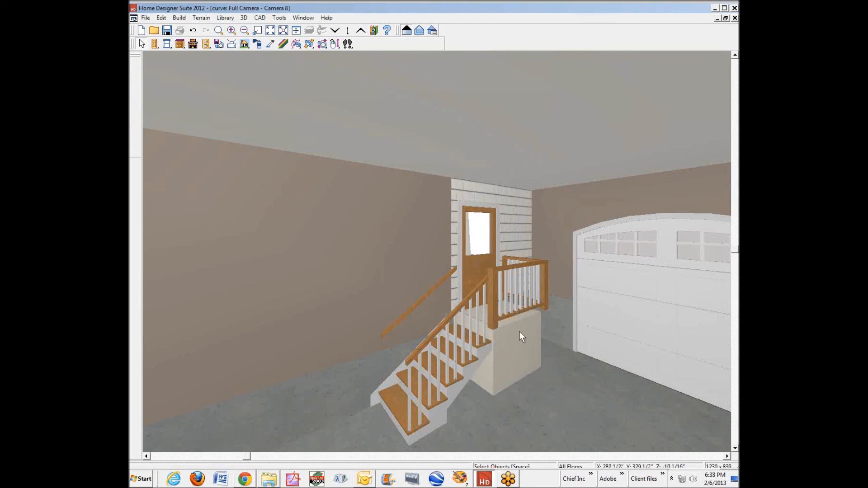
{"action": "left_click", "coordinate": [515, 321]}
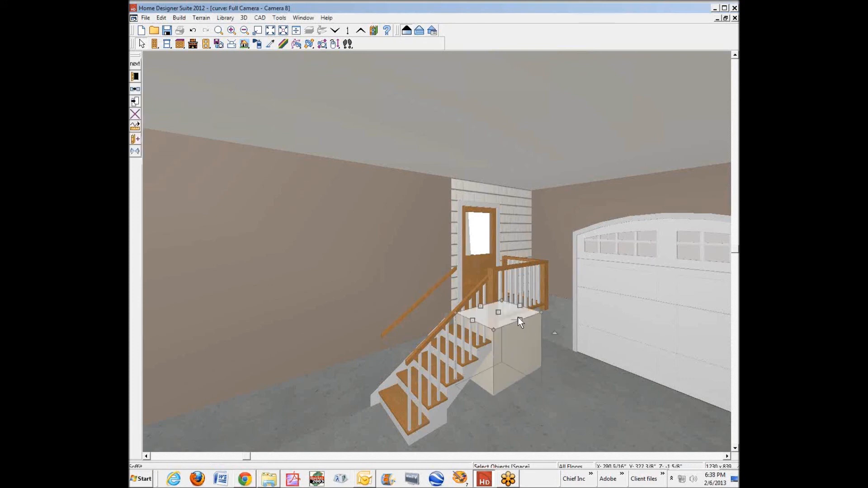
{"action": "left_click_drag", "start_coordinate": [520, 320], "coordinate": [523, 322]}
{"action": "key", "text": "Escape"}
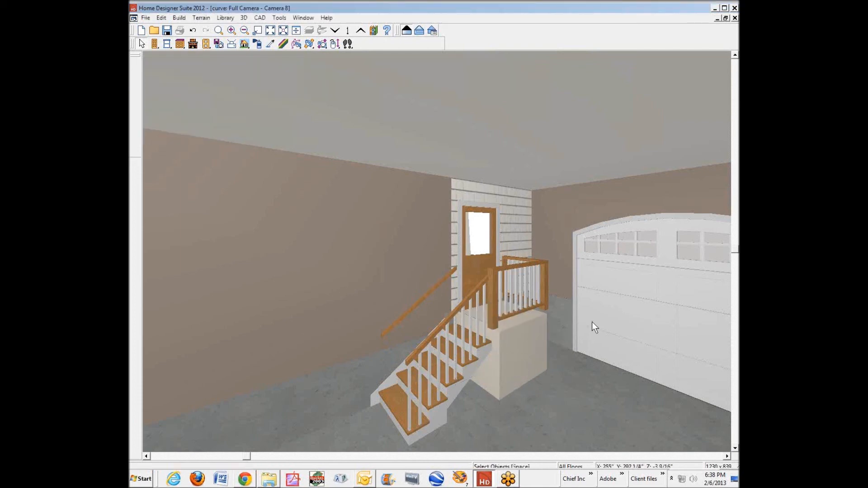
Examine the landing, door and surrounding wall inside the garage, and compare them with the exterior view of the house
{"action": "left_click", "coordinate": [467, 272]}
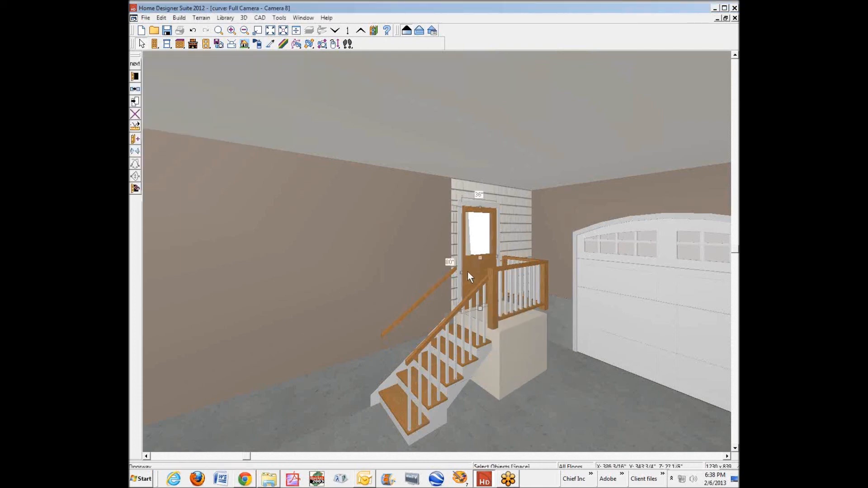
{"action": "key", "text": "Escape"}
{"action": "scroll", "coordinate": [592, 314], "scroll_direction": "down", "scroll_amount": 2}
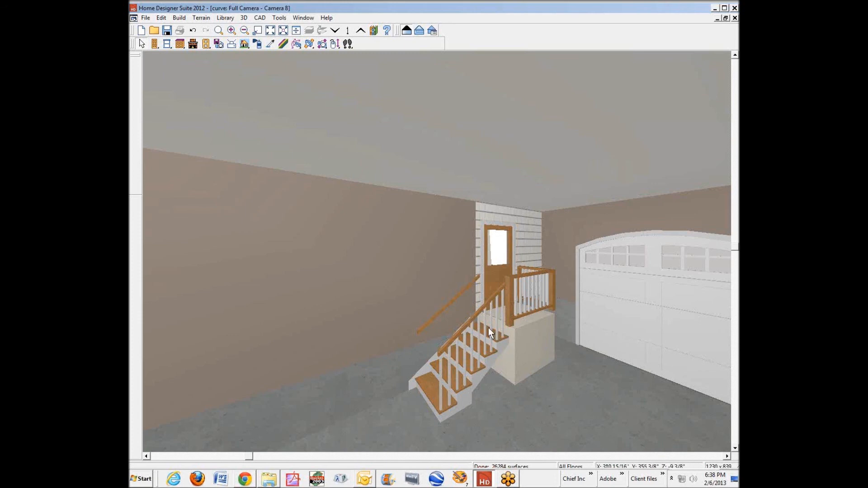
{"action": "left_click_drag", "start_coordinate": [488, 329], "coordinate": [488, 339]}
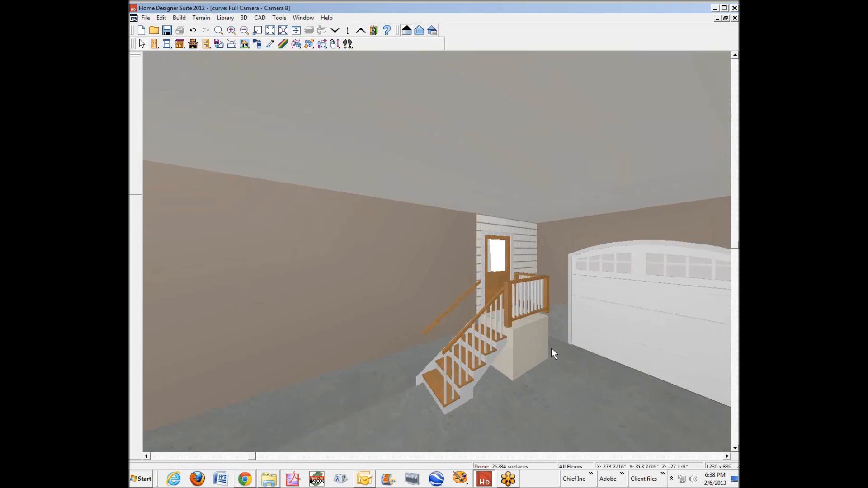
{"action": "left_click", "coordinate": [523, 237]}
{"action": "key", "text": "Tab"}
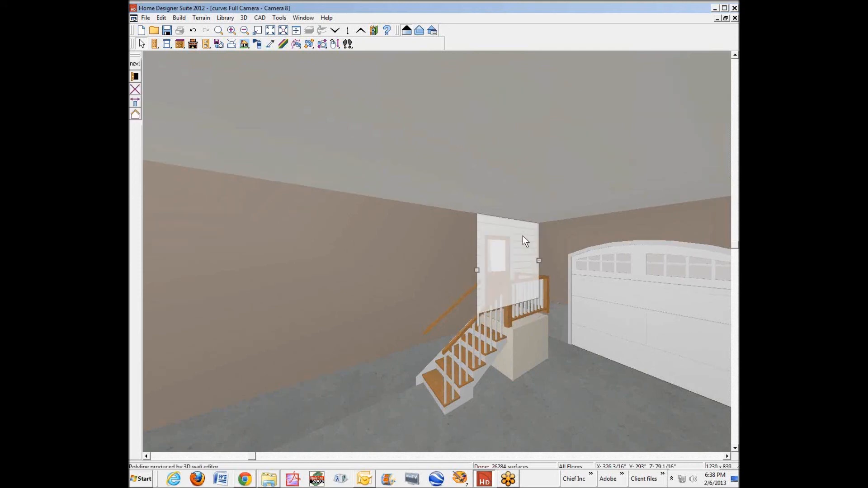
{"action": "key", "text": "Escape"}
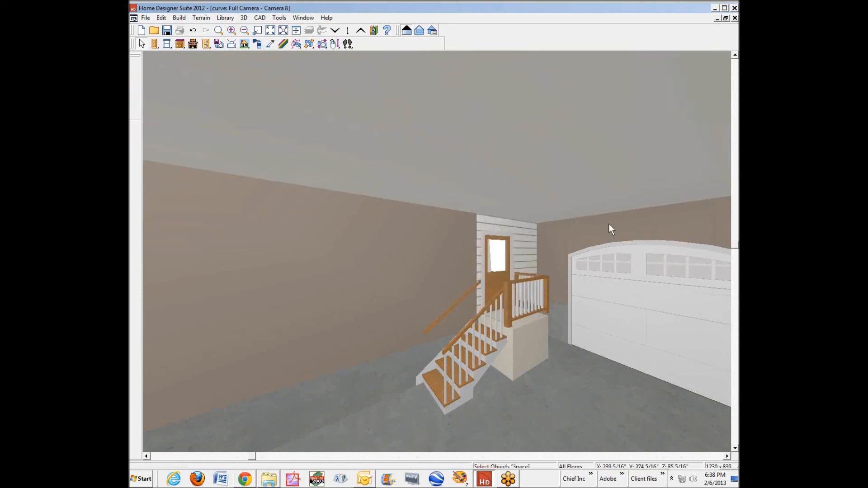
{"action": "key", "text": "ctrl+Tab"}
{"action": "key", "text": "ctrl+Tab"}
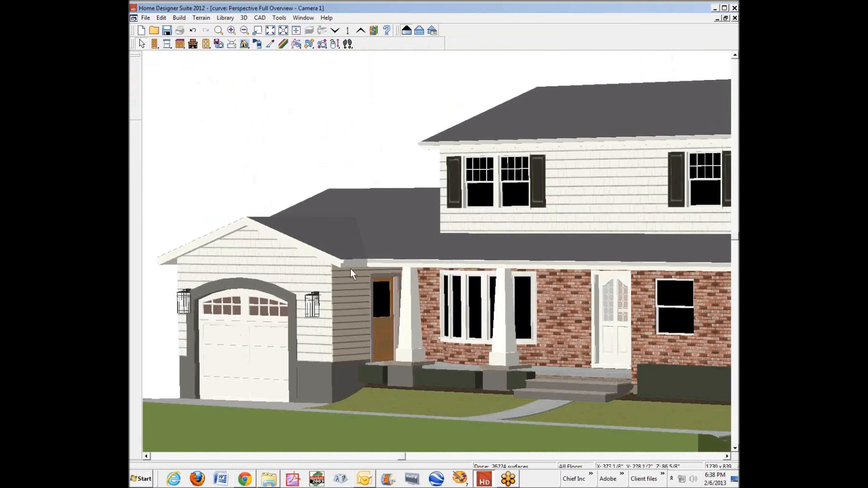
{"action": "key", "text": "ctrl+Tab"}
{"action": "right_click", "coordinate": [527, 244]}
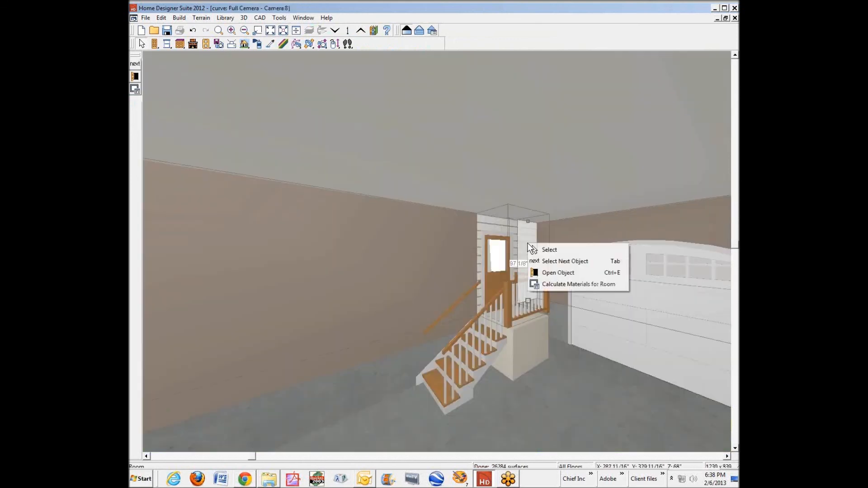
{"action": "left_click", "coordinate": [542, 255]}
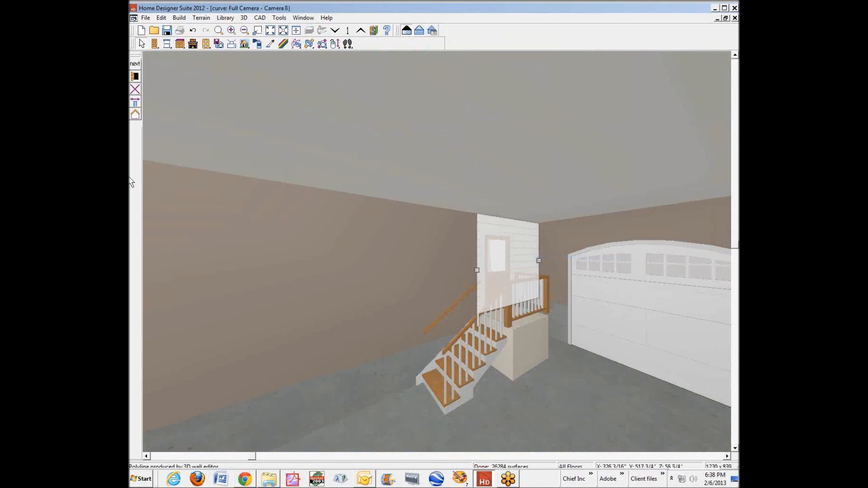
{"action": "left_click", "coordinate": [134, 76]}
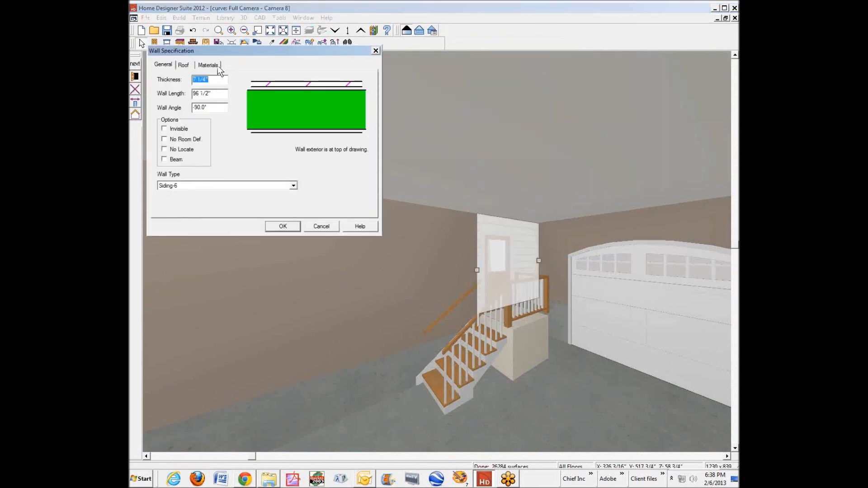
{"action": "left_click", "coordinate": [218, 66]}
{"action": "left_click", "coordinate": [207, 97]}
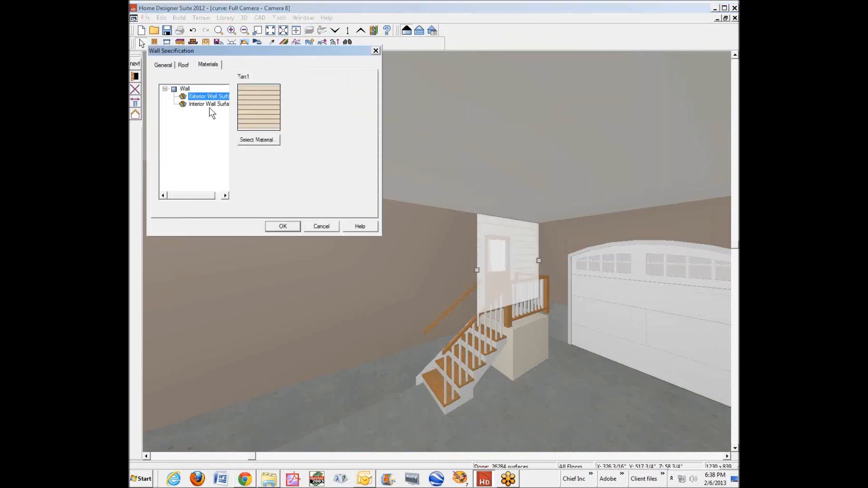
{"action": "left_click", "coordinate": [208, 104]}
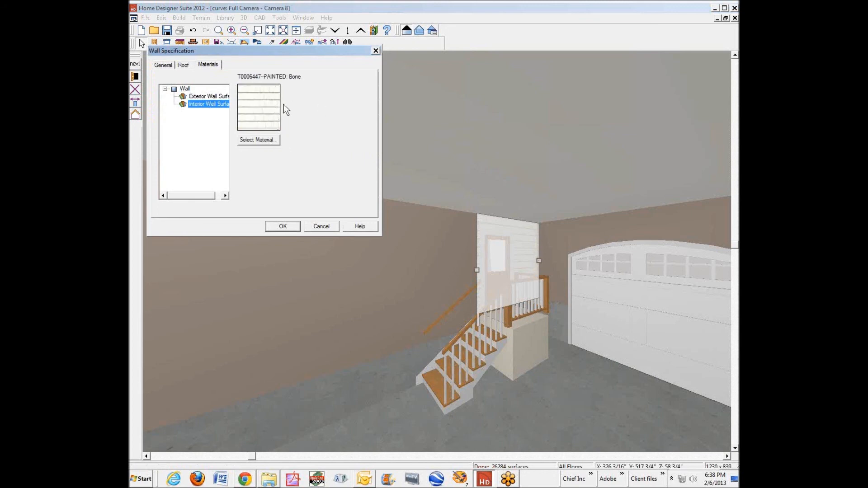
{"action": "left_click", "coordinate": [261, 141]}
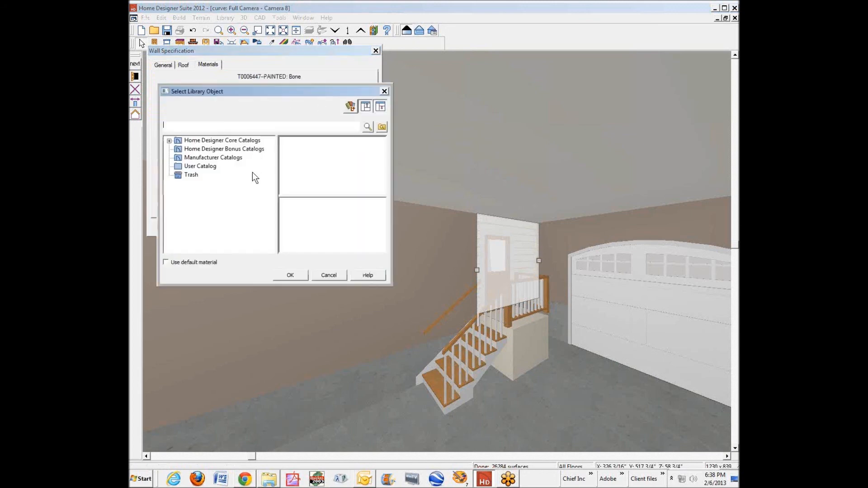
{"action": "left_click", "coordinate": [169, 141]}
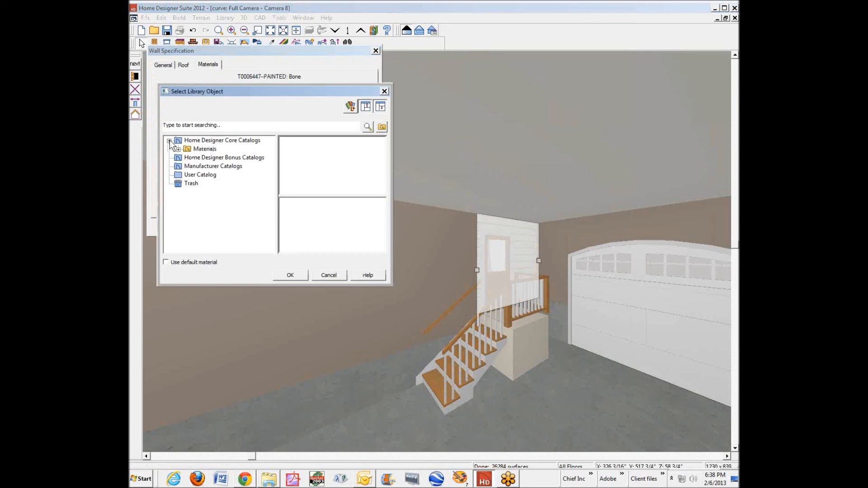
{"action": "left_click", "coordinate": [178, 150]}
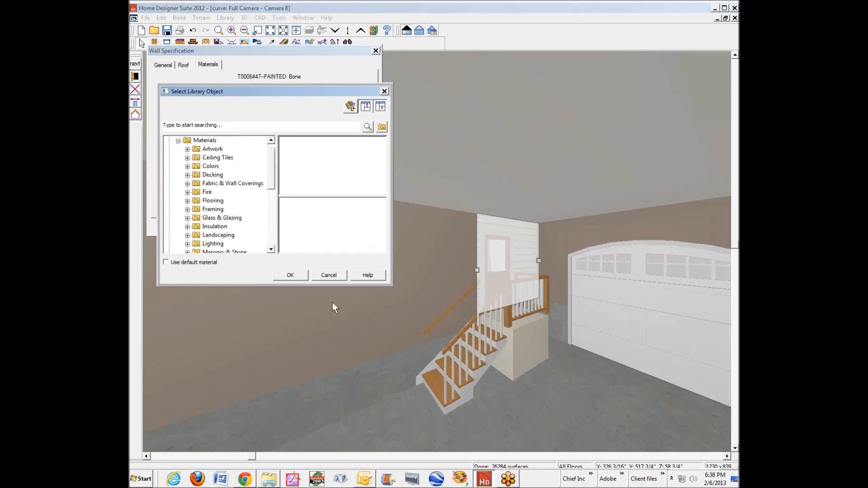
{"action": "left_click", "coordinate": [330, 274]}
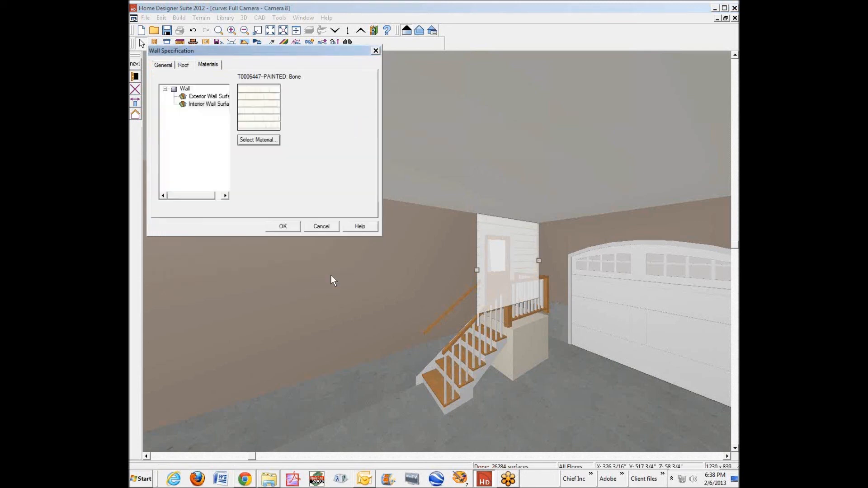
{"action": "left_click", "coordinate": [321, 227]}
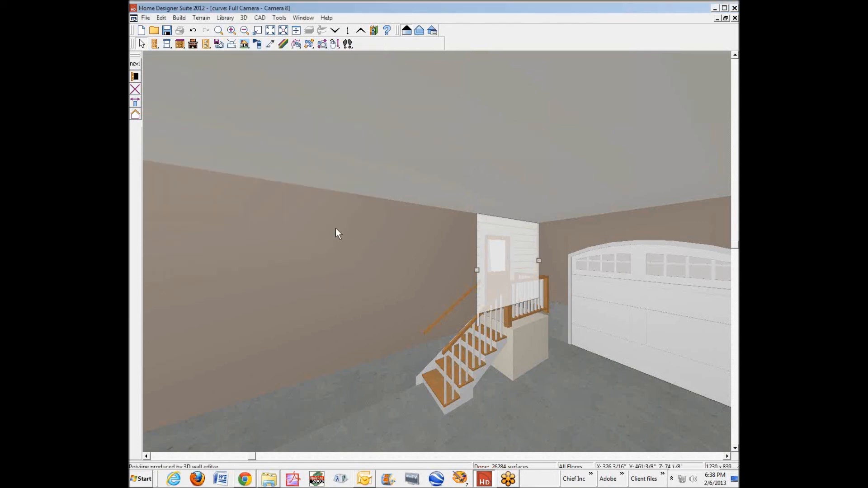
Copy the AC-39 - MT. RUSHMORE ROCK paint from the garage wall onto the siding wall around the door
{"action": "left_click", "coordinate": [269, 46]}
{"action": "left_click", "coordinate": [527, 232]}
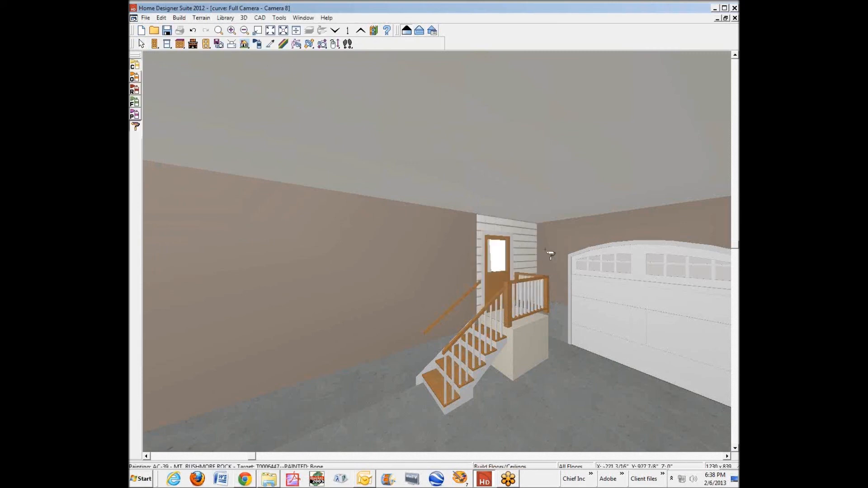
{"action": "key", "text": "space"}
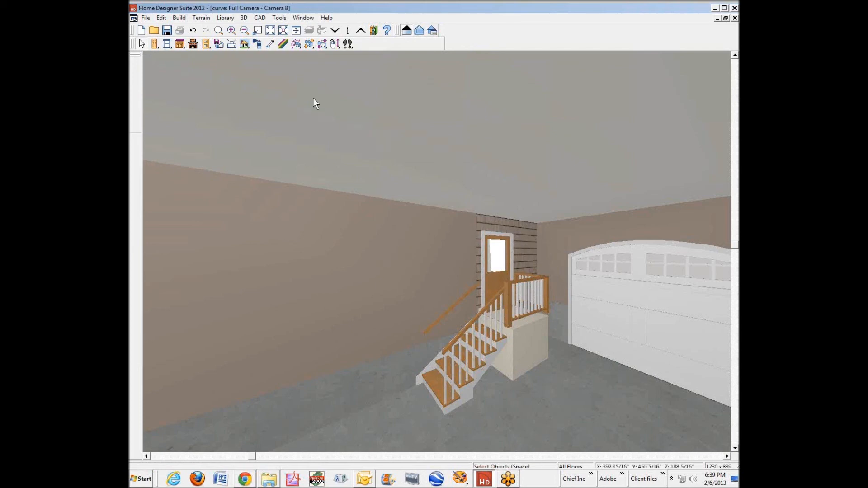
Examine the material definition of the long brown garage wall to read its color name
{"action": "left_click", "coordinate": [258, 44]}
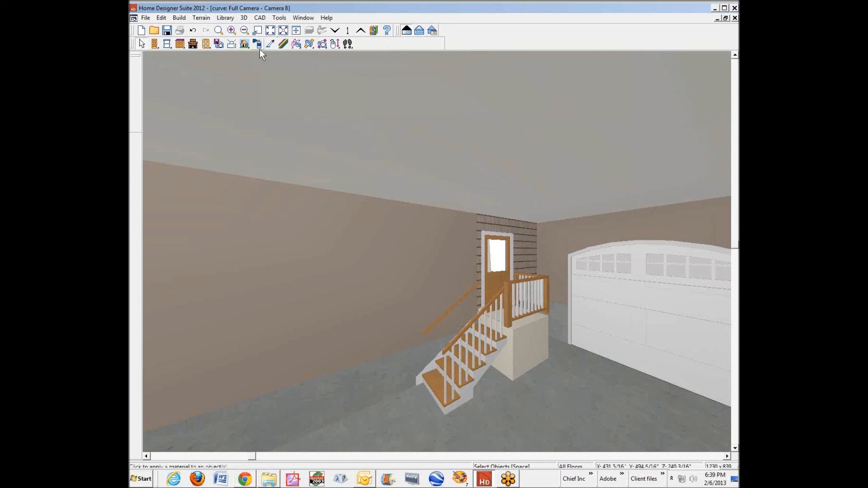
{"action": "left_click", "coordinate": [356, 245]}
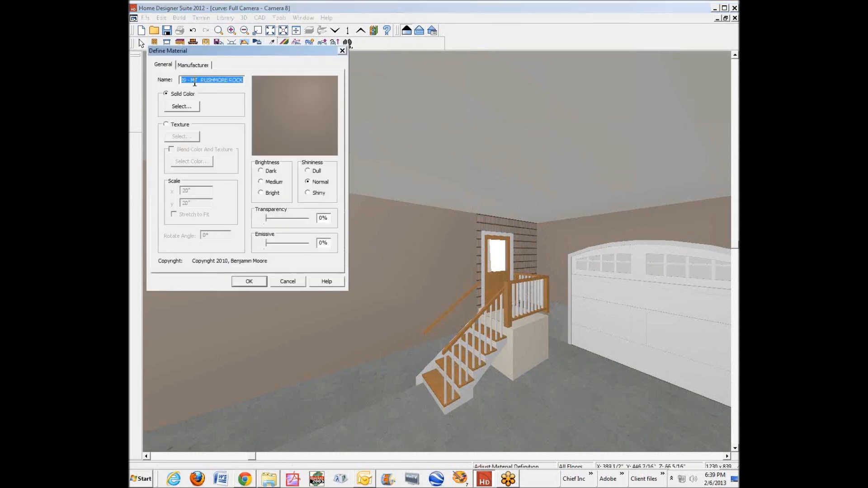
{"action": "left_click_drag", "start_coordinate": [230, 81], "coordinate": [129, 76]}
{"action": "left_click", "coordinate": [287, 281]}
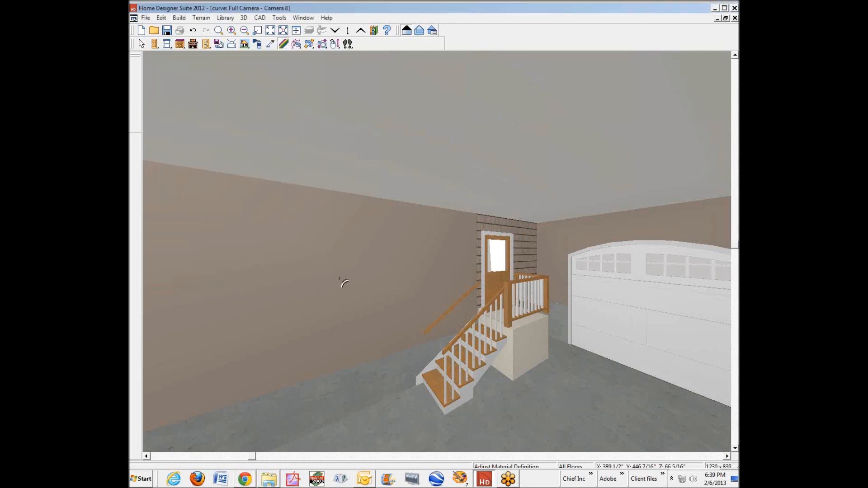
Open the specification of the wall around the landing door and select its interior wall surface for a material change
{"action": "left_click", "coordinate": [531, 247]}
{"action": "right_click", "coordinate": [529, 245]}
{"action": "left_click", "coordinate": [548, 264]}
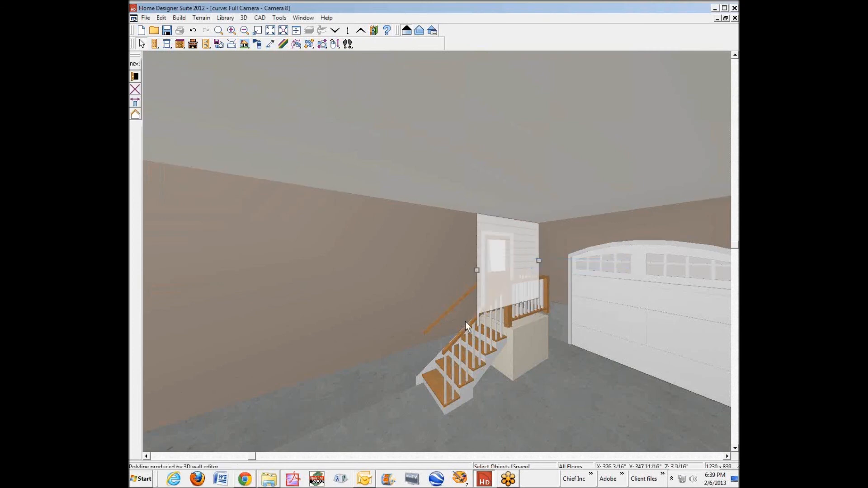
{"action": "left_click", "coordinate": [135, 76]}
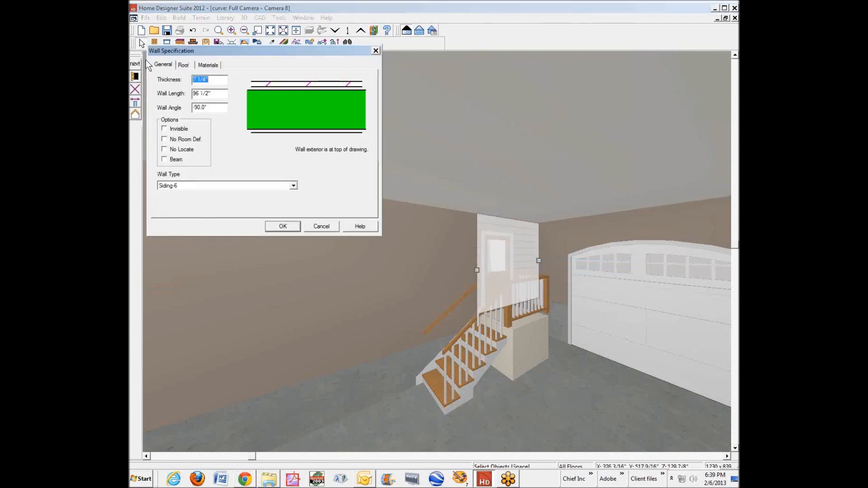
{"action": "left_click", "coordinate": [203, 65]}
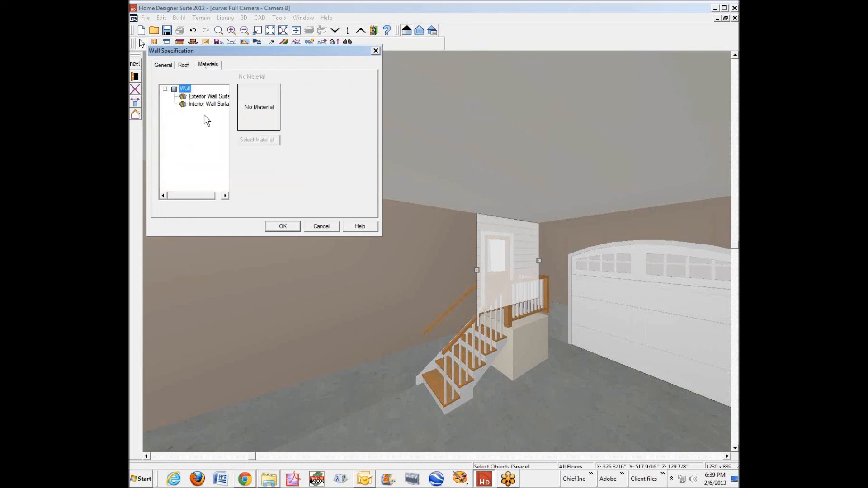
{"action": "left_click", "coordinate": [208, 96]}
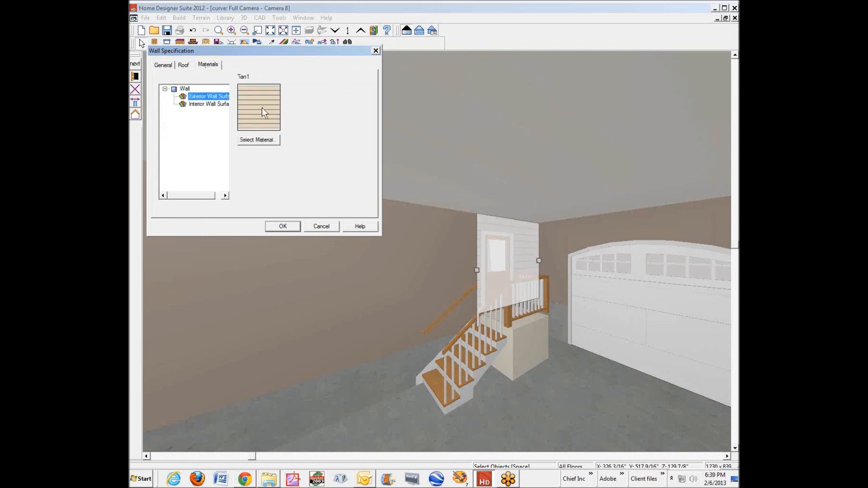
{"action": "left_click", "coordinate": [209, 104]}
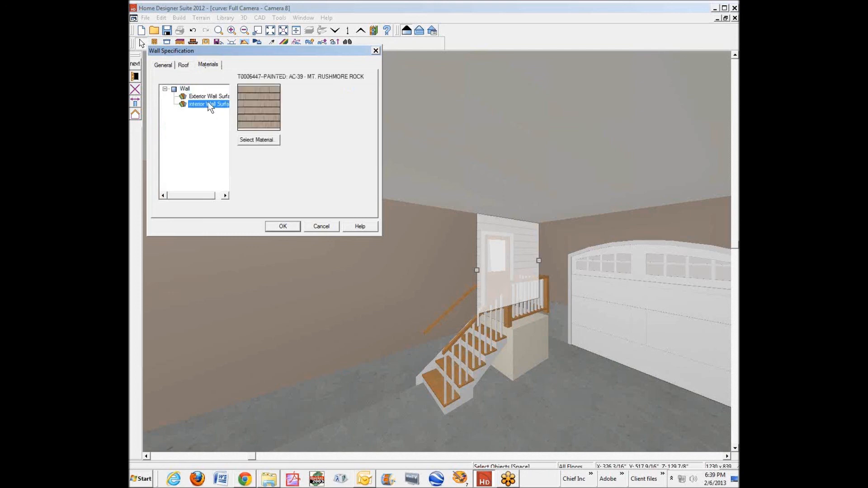
Assign the Drywall material from the core catalog's Wallboard materials to the door wall's interior surface and apply the wall specification
{"action": "left_click", "coordinate": [267, 141]}
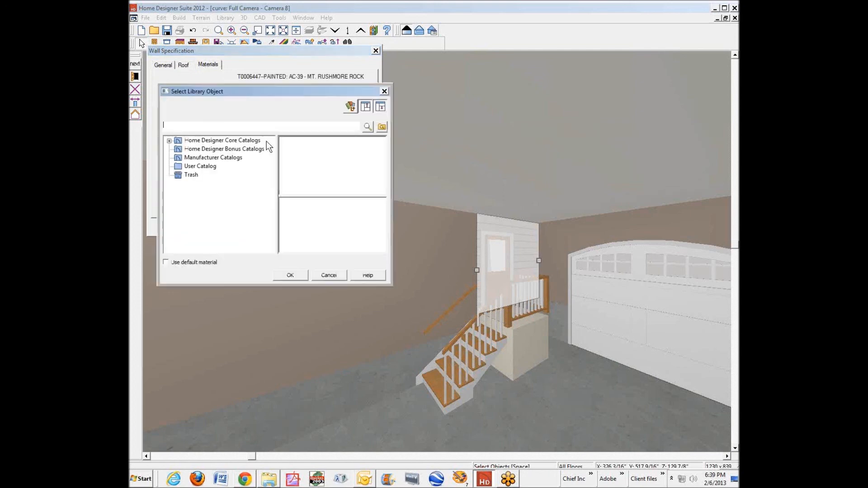
{"action": "left_click", "coordinate": [178, 148]}
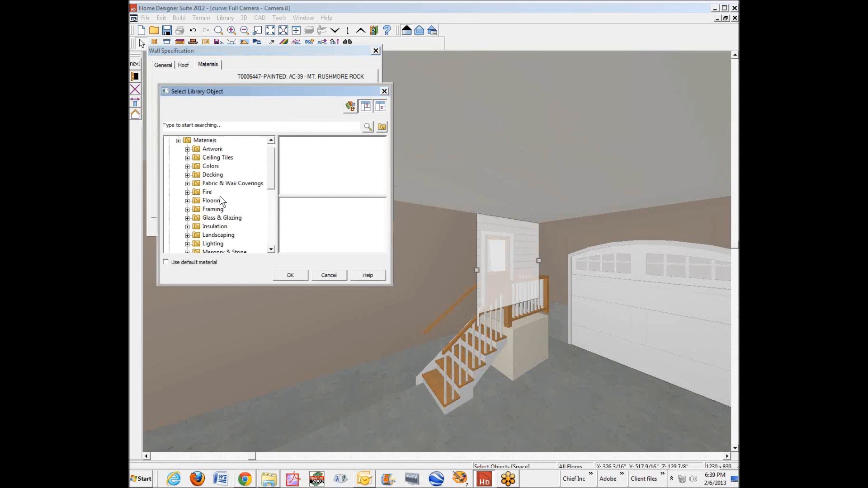
{"action": "mouse_move", "coordinate": [273, 169]}
{"action": "left_mouse_down"}
{"action": "mouse_move", "coordinate": [275, 217]}
{"action": "mouse_move", "coordinate": [276, 169]}
{"action": "left_mouse_up"}
{"action": "left_click_drag", "start_coordinate": [276, 170], "coordinate": [274, 172]}
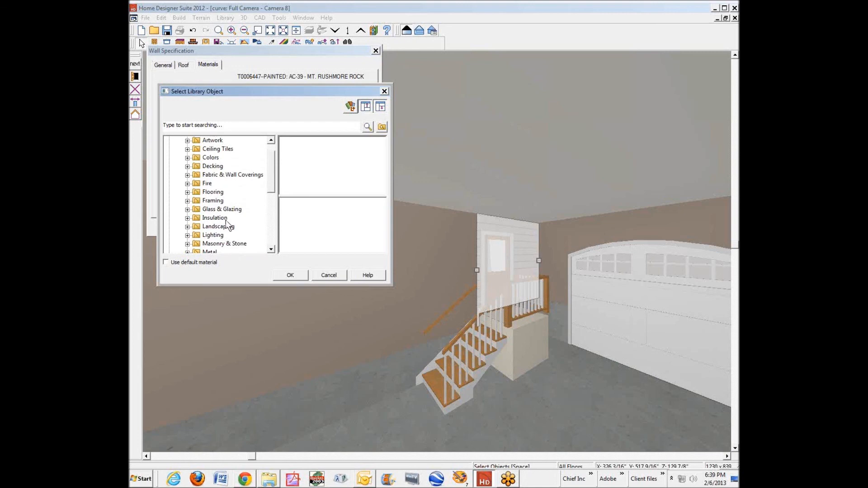
{"action": "left_click_drag", "start_coordinate": [274, 173], "coordinate": [276, 218]}
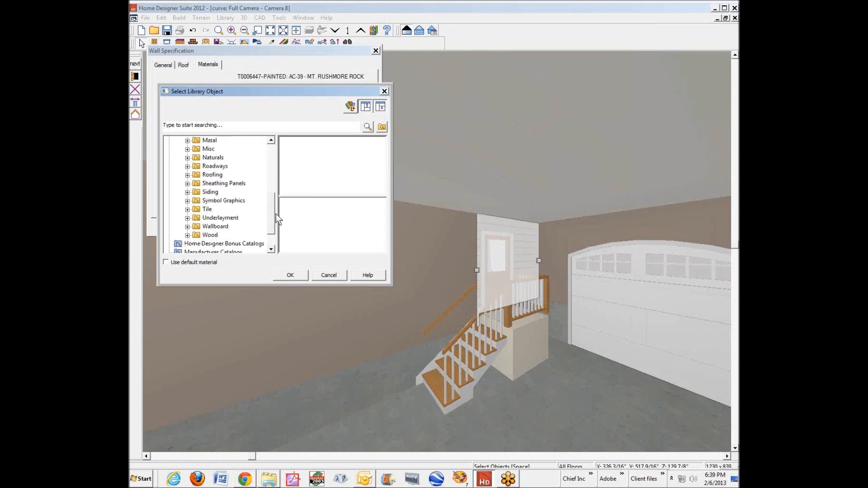
{"action": "left_click", "coordinate": [209, 226]}
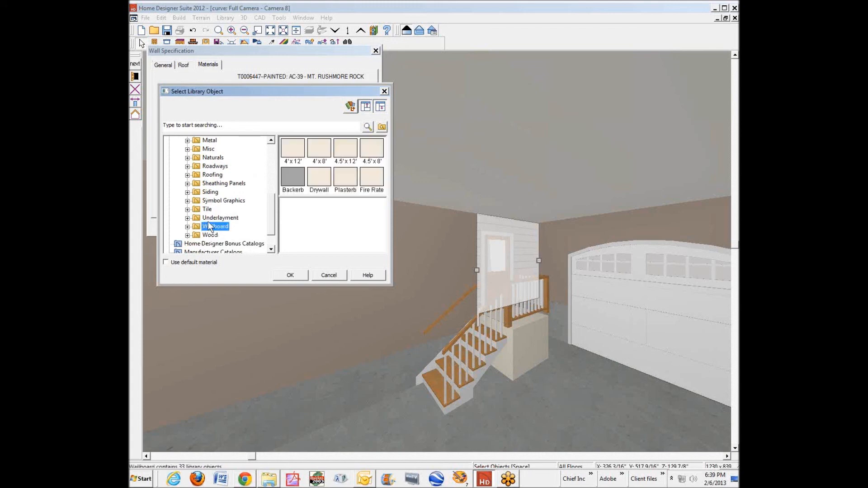
{"action": "left_click", "coordinate": [318, 177]}
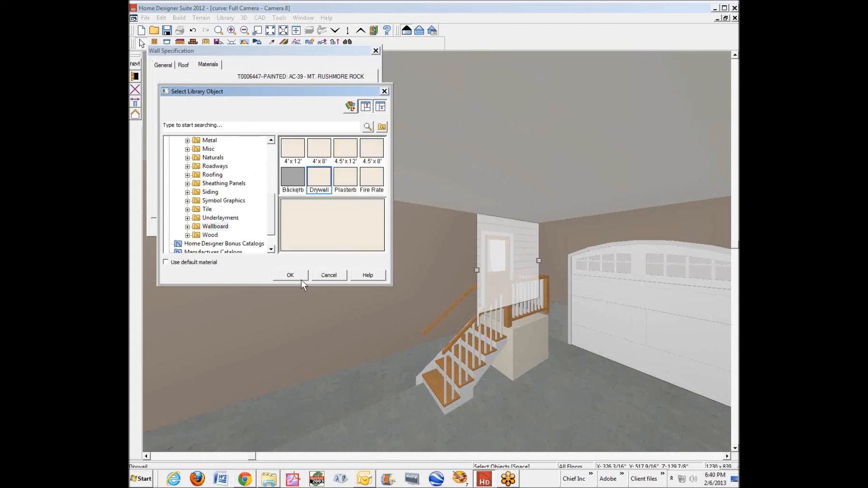
{"action": "left_click", "coordinate": [298, 275]}
{"action": "left_click", "coordinate": [283, 227]}
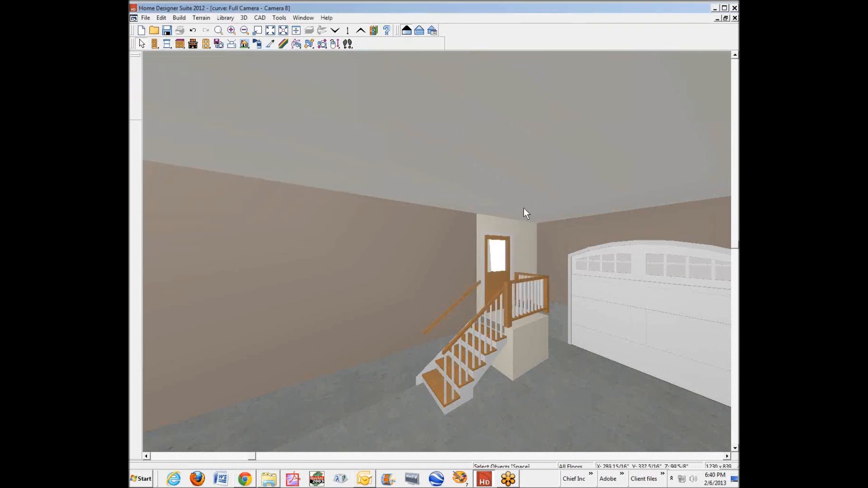
Copy the AC-39 - MT. RUSHMORE ROCK paint from the long garage wall onto the drywall around the door, and close the garage camera view
{"action": "left_click", "coordinate": [270, 43]}
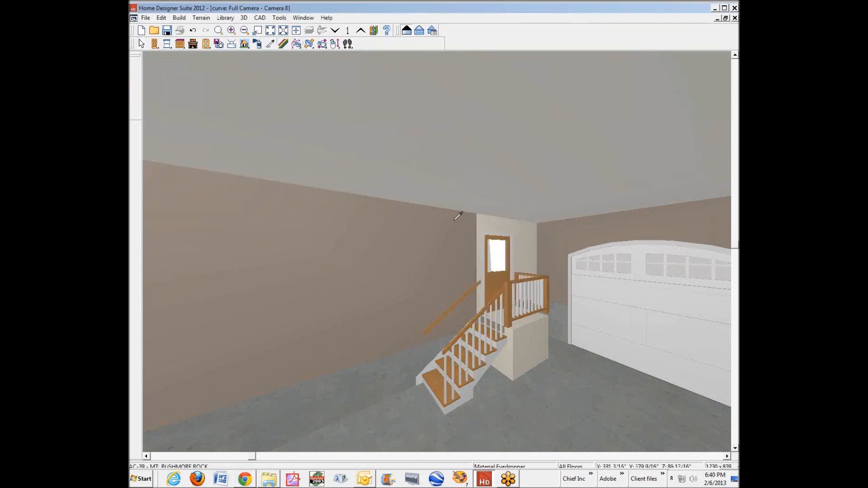
{"action": "left_click", "coordinate": [457, 215]}
{"action": "left_click", "coordinate": [552, 237]}
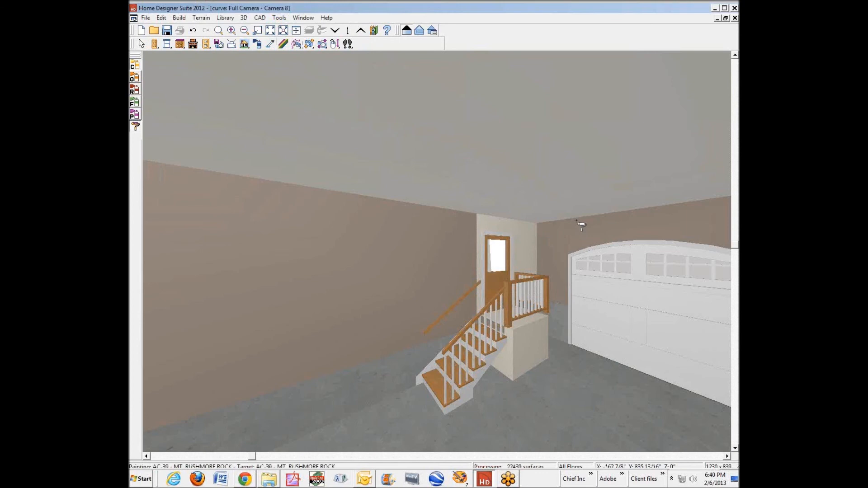
{"action": "key", "text": "space"}
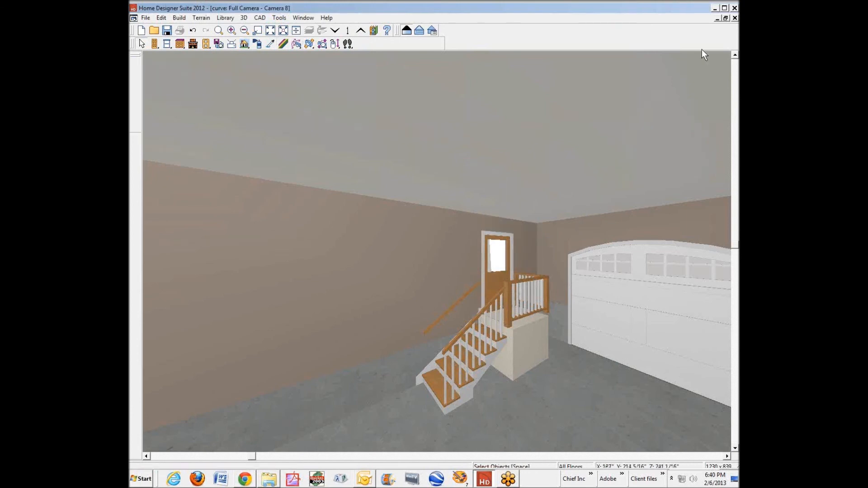
{"action": "left_click", "coordinate": [734, 18]}
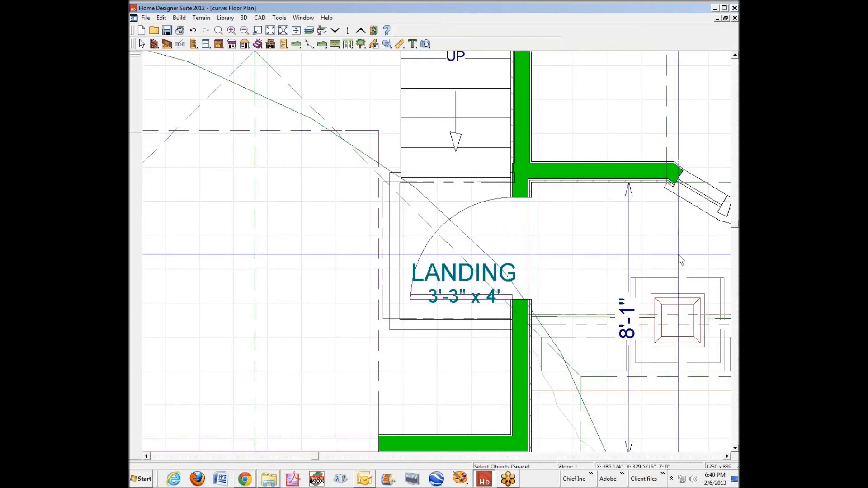
In the exterior perspective overview, stretch the chimney's lowest section down into the sloping ground, to a height of about 127 inches
{"action": "scroll", "coordinate": [662, 272], "scroll_direction": "down", "scroll_amount": 3}
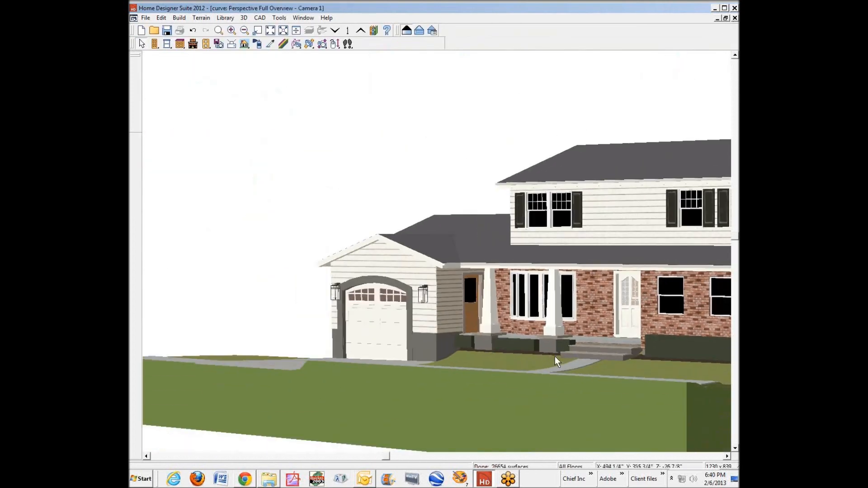
{"action": "left_click", "coordinate": [727, 457]}
{"action": "left_click", "coordinate": [727, 457]}
{"action": "left_click", "coordinate": [727, 457]}
{"action": "left_click", "coordinate": [727, 457]}
{"action": "left_click", "coordinate": [727, 457]}
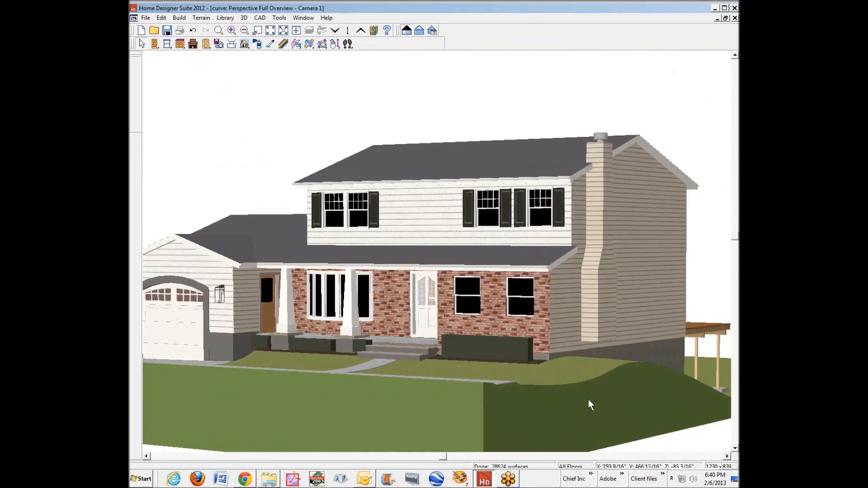
{"action": "scroll", "coordinate": [588, 400], "scroll_direction": "down", "scroll_amount": 1}
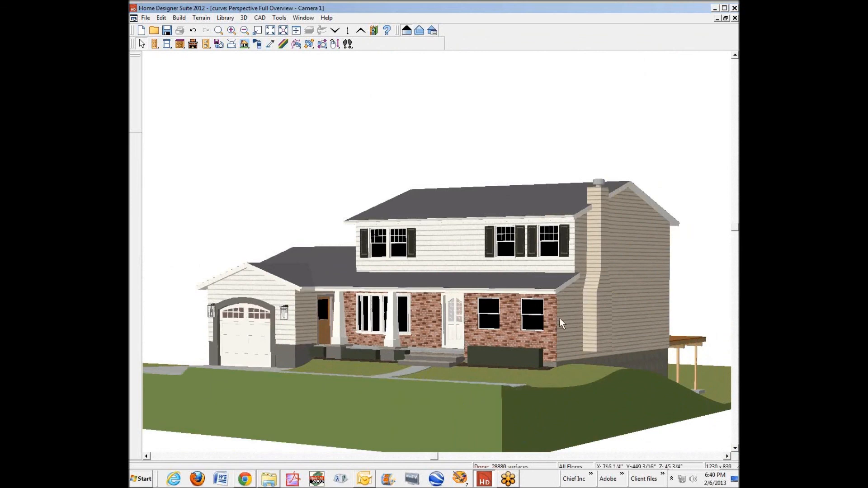
{"action": "left_click", "coordinate": [604, 334]}
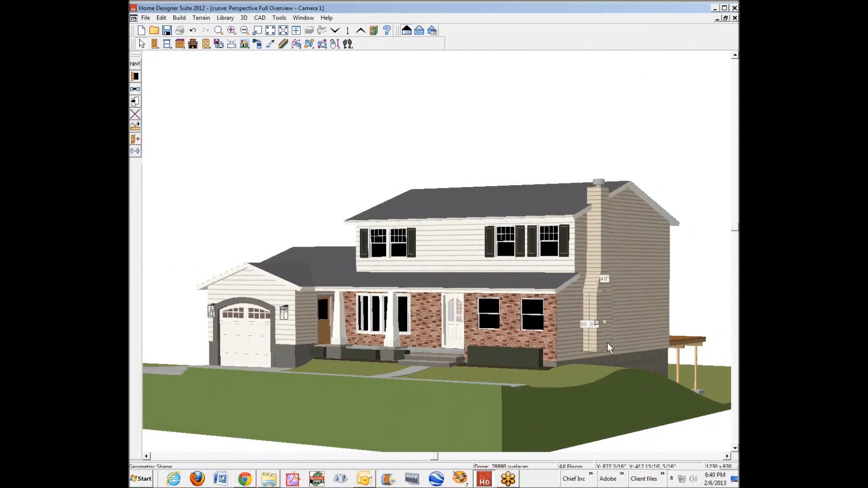
{"action": "left_click_drag", "start_coordinate": [604, 351], "coordinate": [604, 375]}
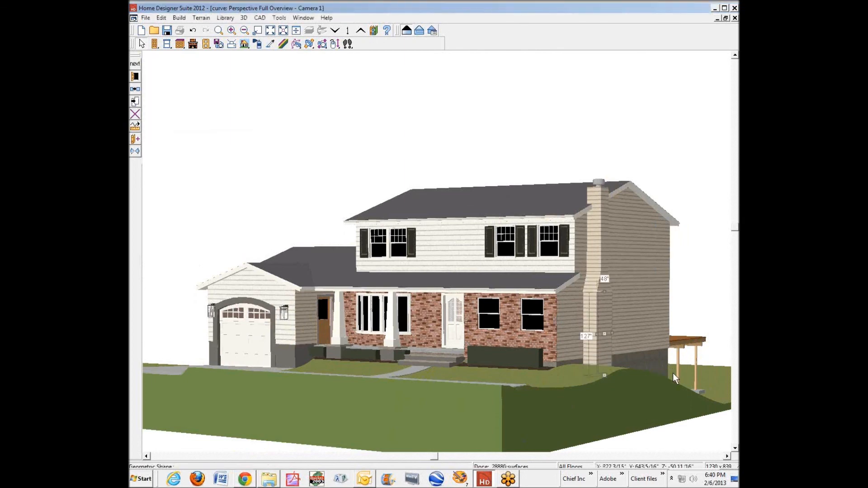
{"action": "key", "text": "Escape"}
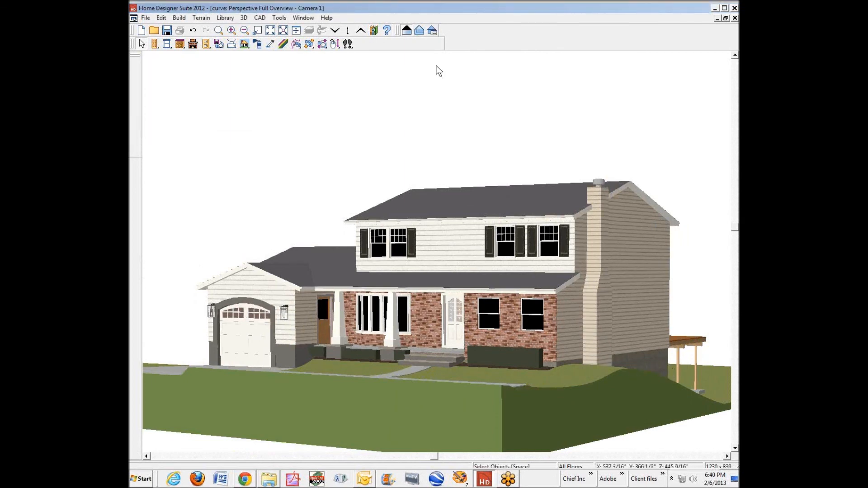